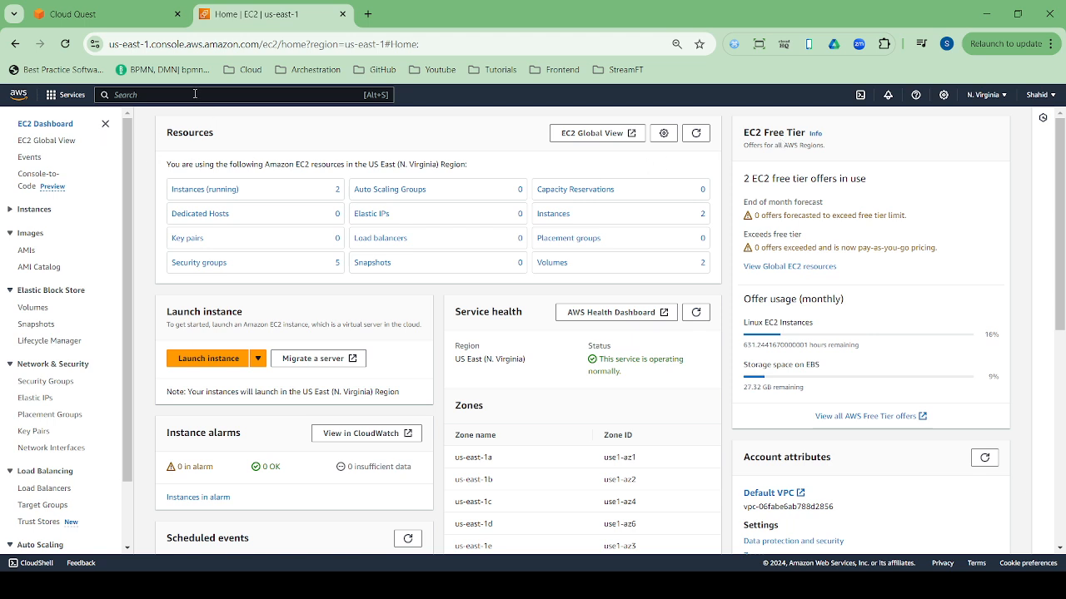
Step: Search the console for vpc, open the VPC service and start creating a new VPC
{"action": "type", "text": "vpc"}
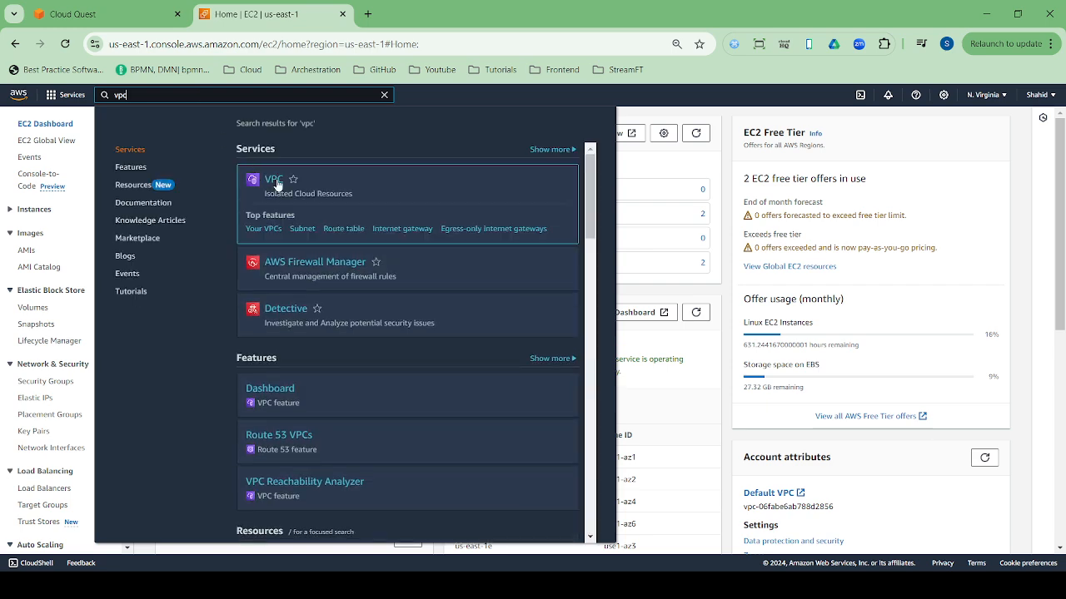
{"action": "left_click", "coordinate": [274, 180]}
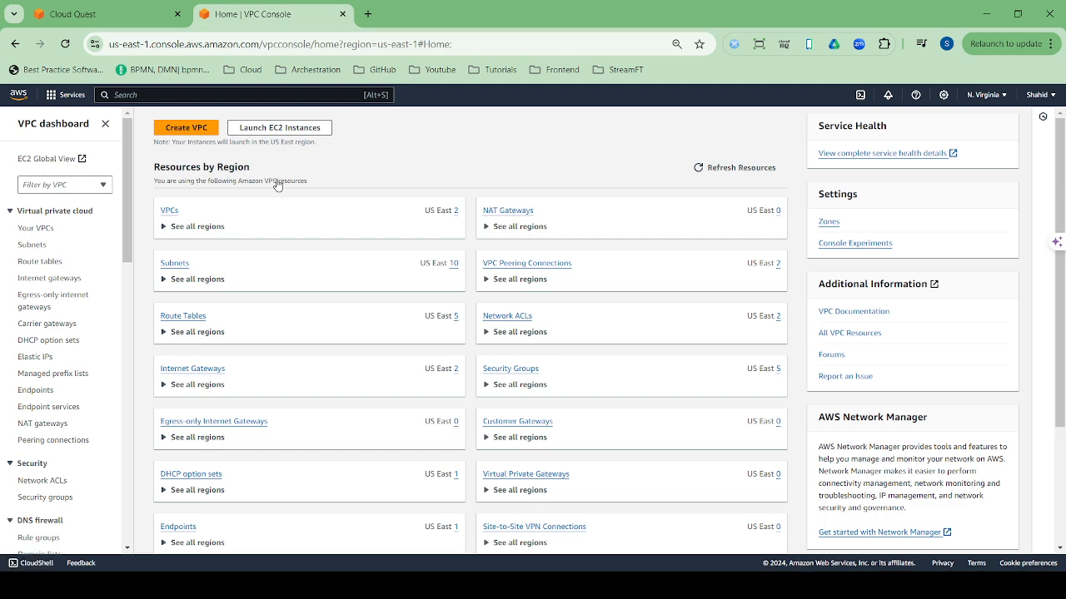
{"action": "left_click", "coordinate": [172, 130]}
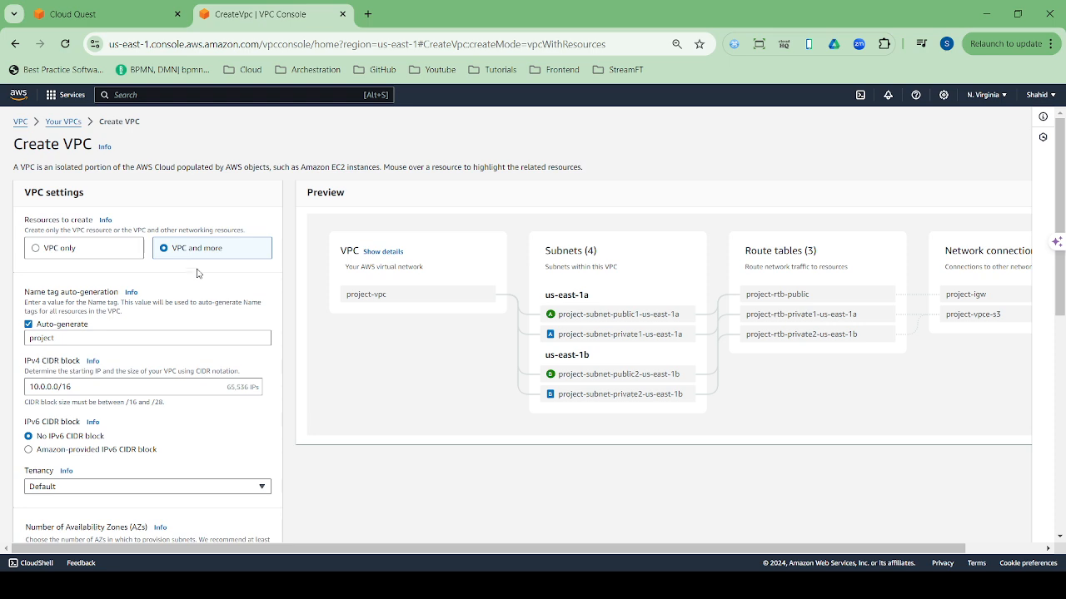
{"action": "left_click", "coordinate": [60, 250]}
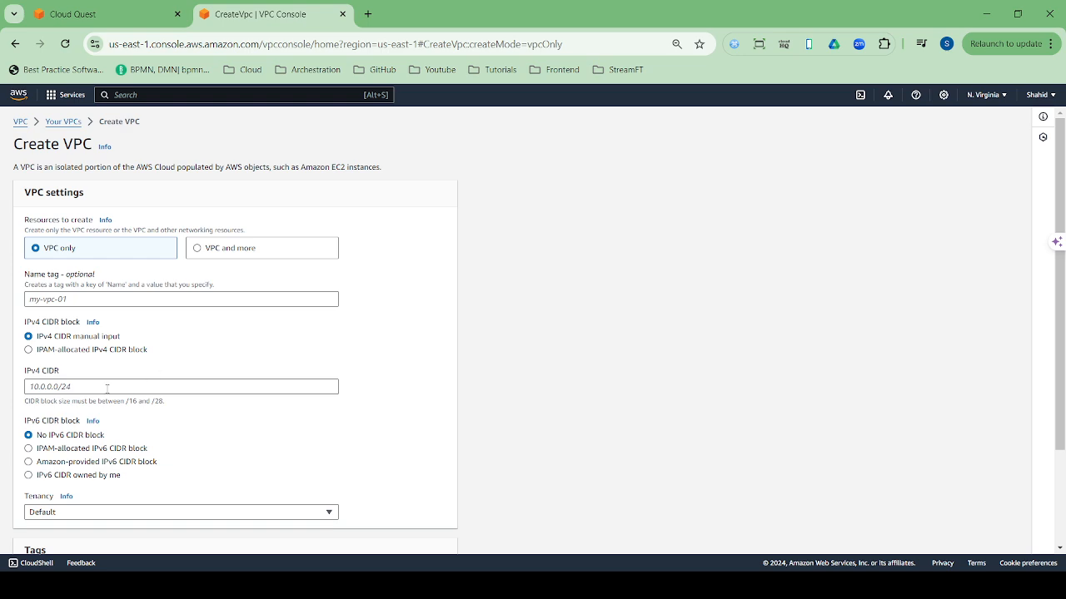
{"action": "scroll", "coordinate": [175, 383], "scroll_direction": "down", "scroll_amount": 1}
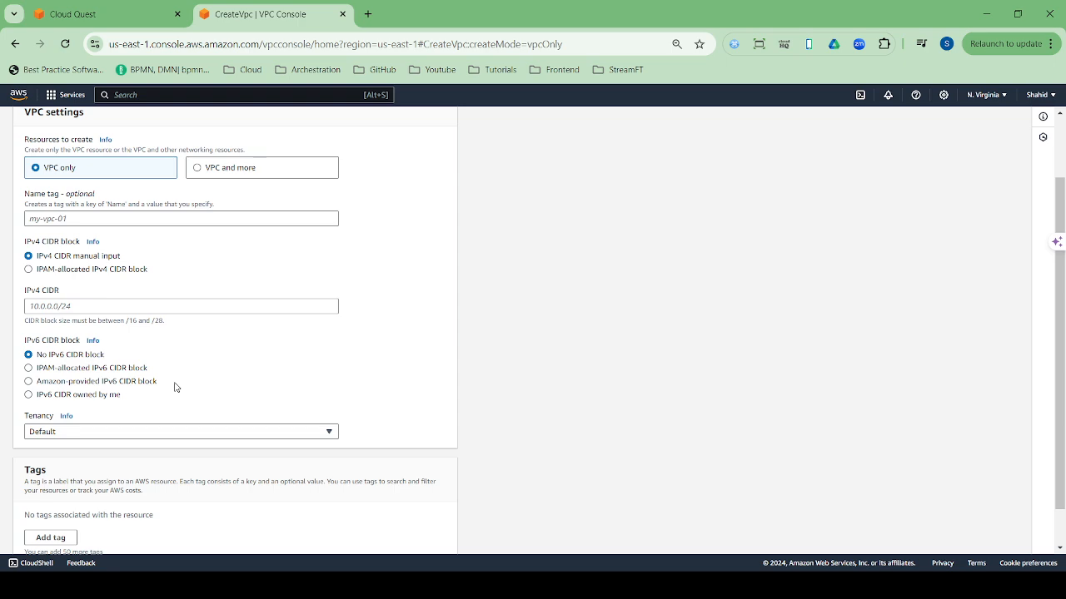
{"action": "scroll", "coordinate": [176, 387], "scroll_direction": "up", "scroll_amount": 1}
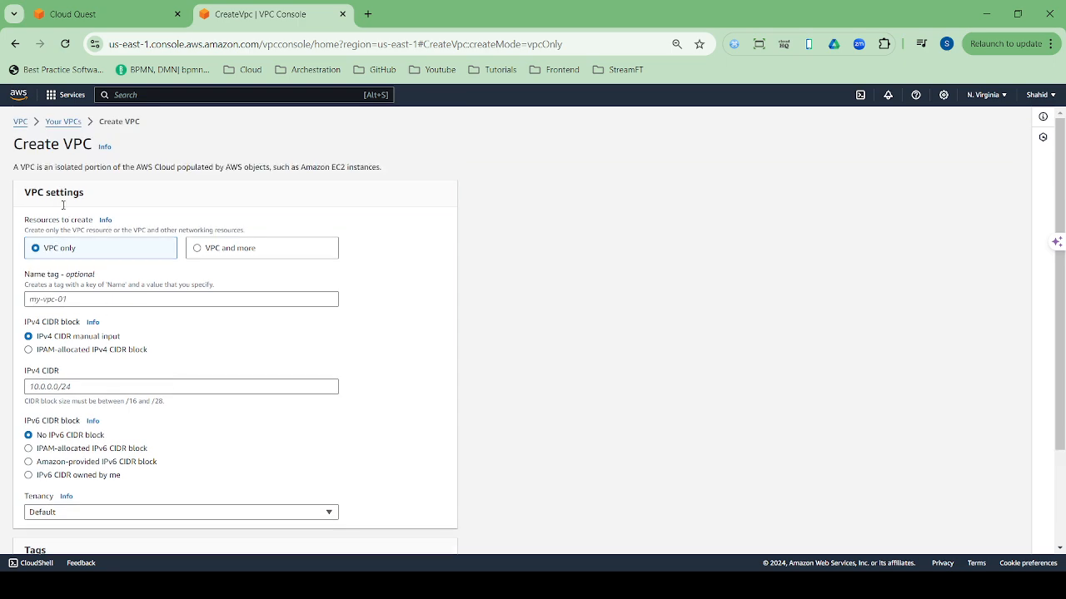
{"action": "left_click", "coordinate": [199, 249]}
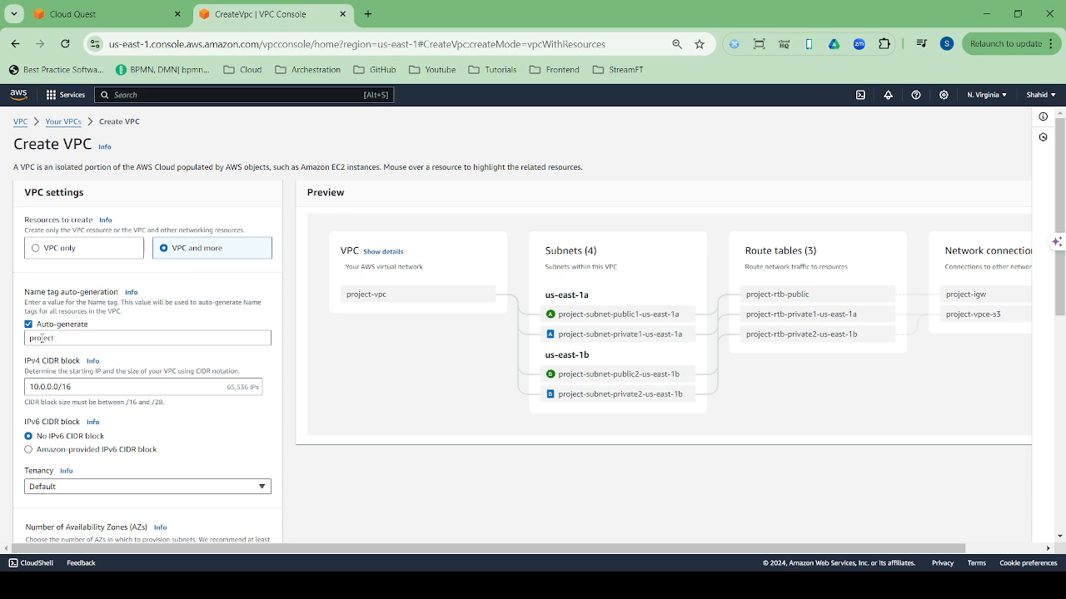
Step: Set the auto-generated name tag to A and create the VPC together with its networking resources
{"action": "double_click", "coordinate": [42, 338]}
{"action": "type", "text": "A"}
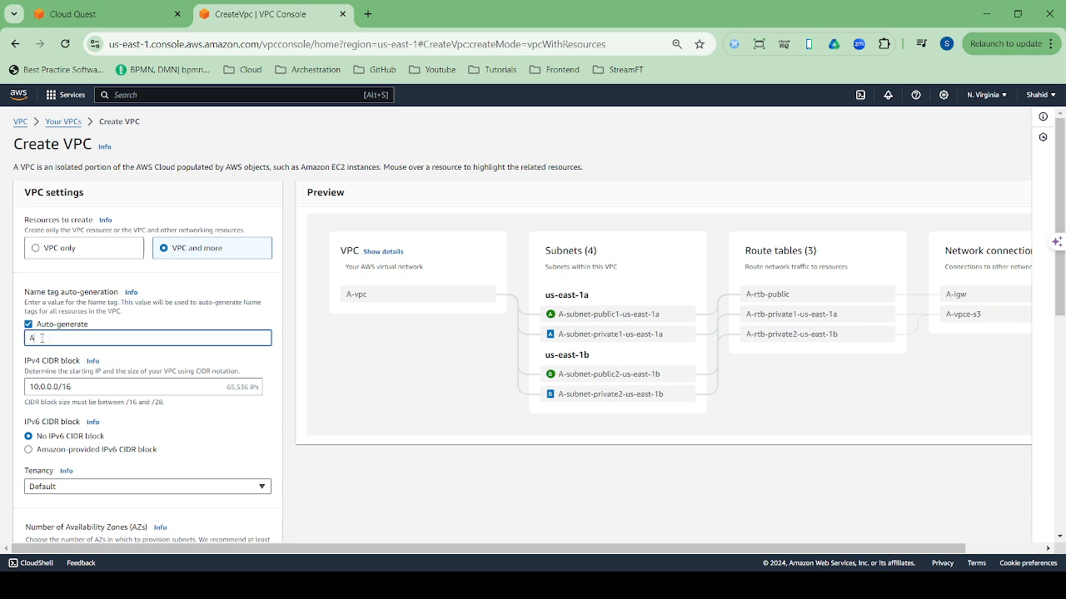
{"action": "scroll", "coordinate": [156, 293], "scroll_direction": "down", "scroll_amount": 1}
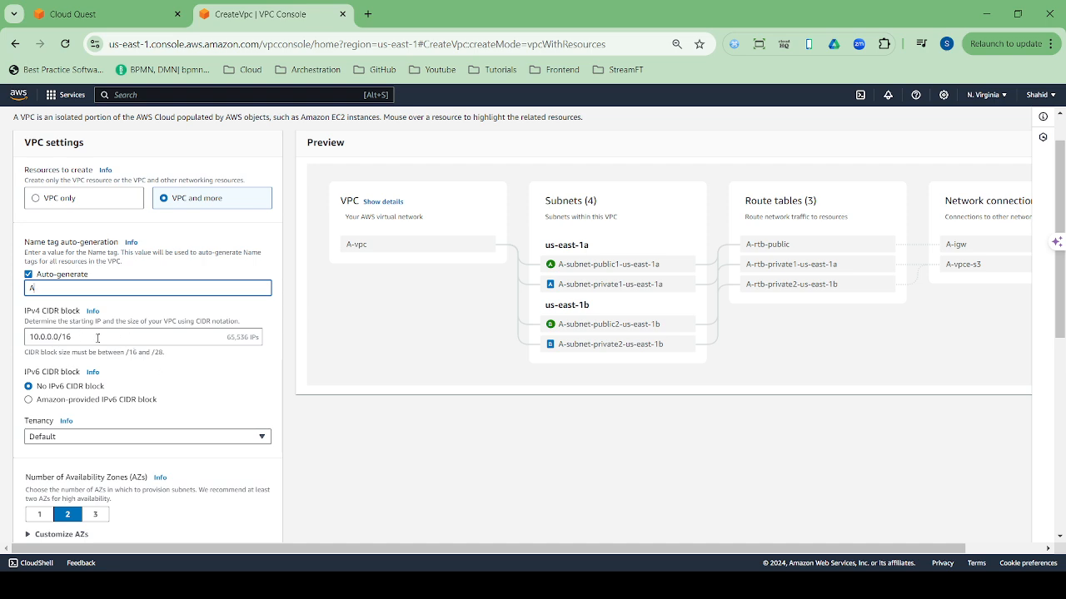
{"action": "scroll", "coordinate": [206, 361], "scroll_direction": "down", "scroll_amount": 1}
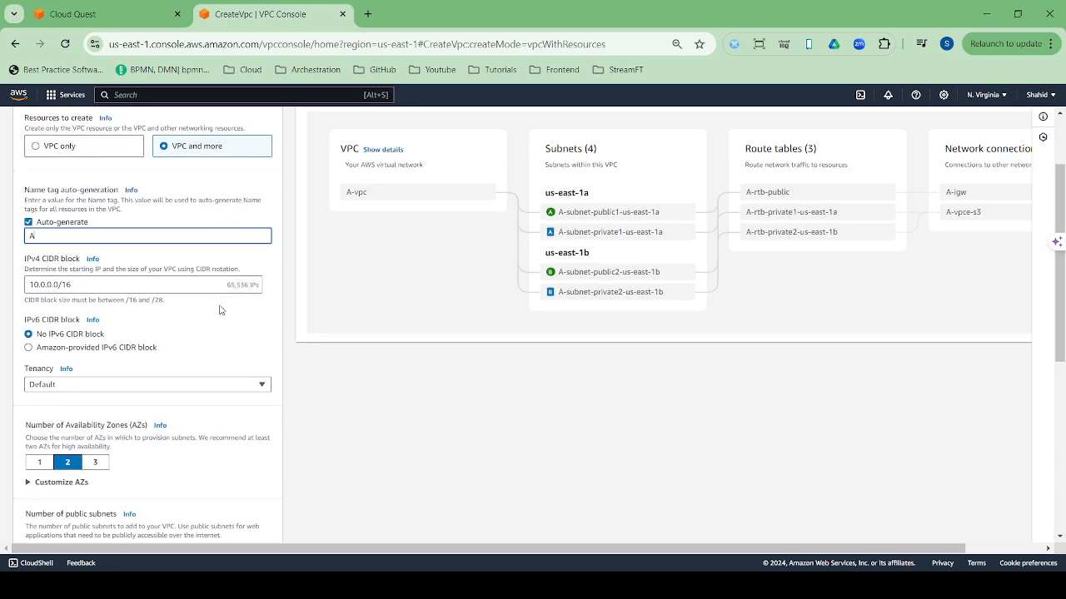
{"action": "scroll", "coordinate": [221, 310], "scroll_direction": "down", "scroll_amount": 1}
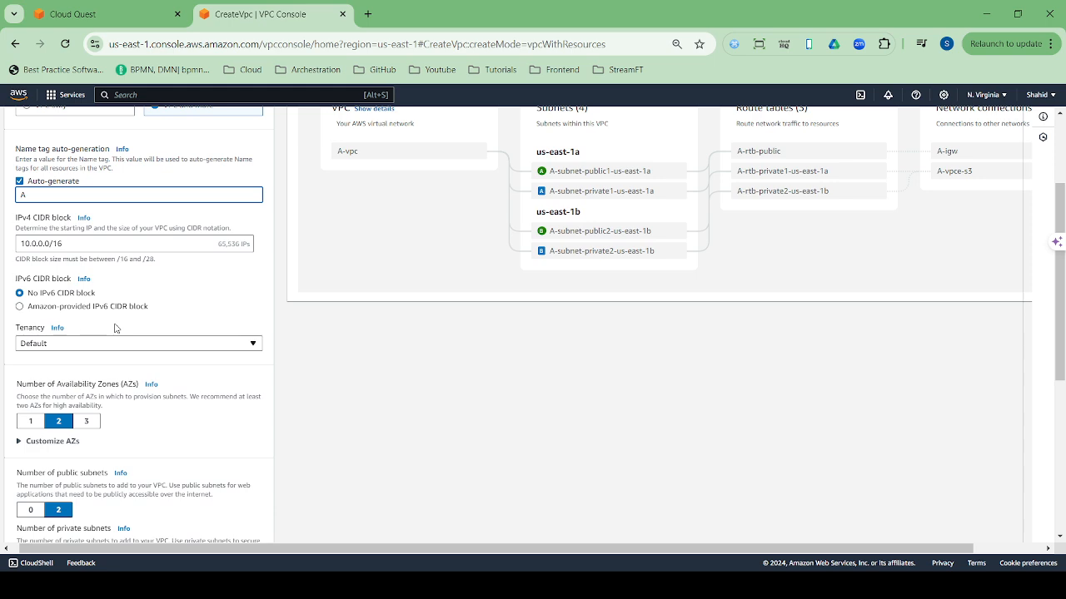
{"action": "scroll", "coordinate": [209, 280], "scroll_direction": "down", "scroll_amount": 2}
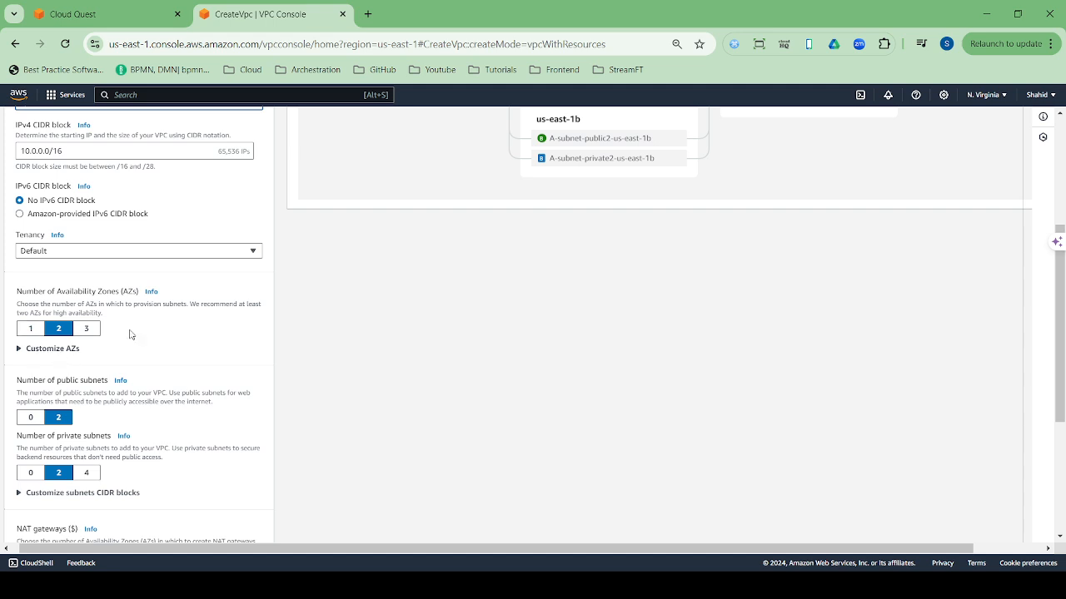
{"action": "scroll", "coordinate": [150, 337], "scroll_direction": "down", "scroll_amount": 1}
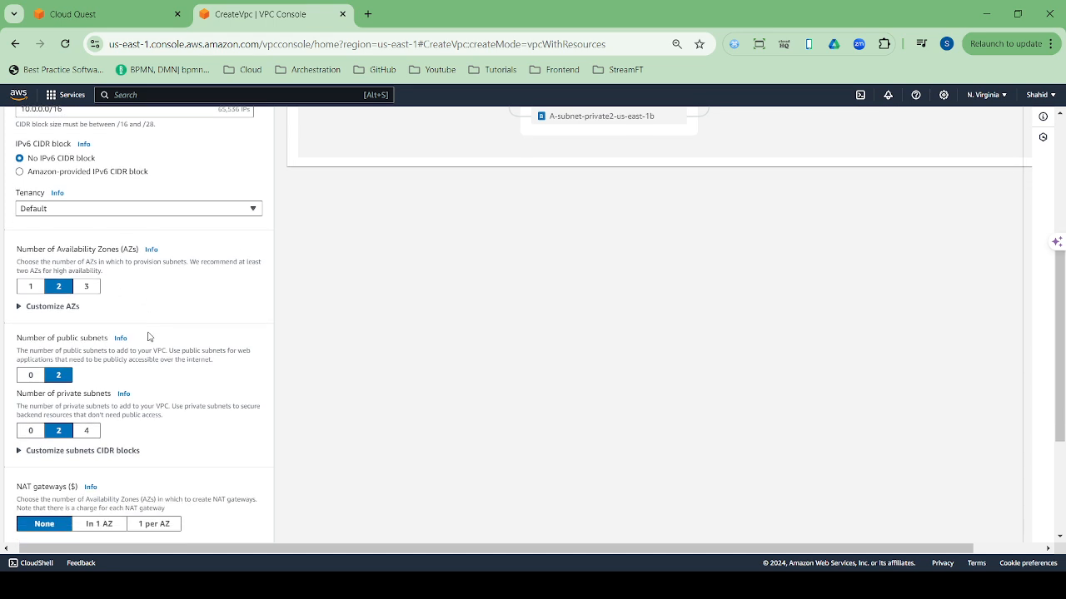
{"action": "scroll", "coordinate": [148, 337], "scroll_direction": "down", "scroll_amount": 1}
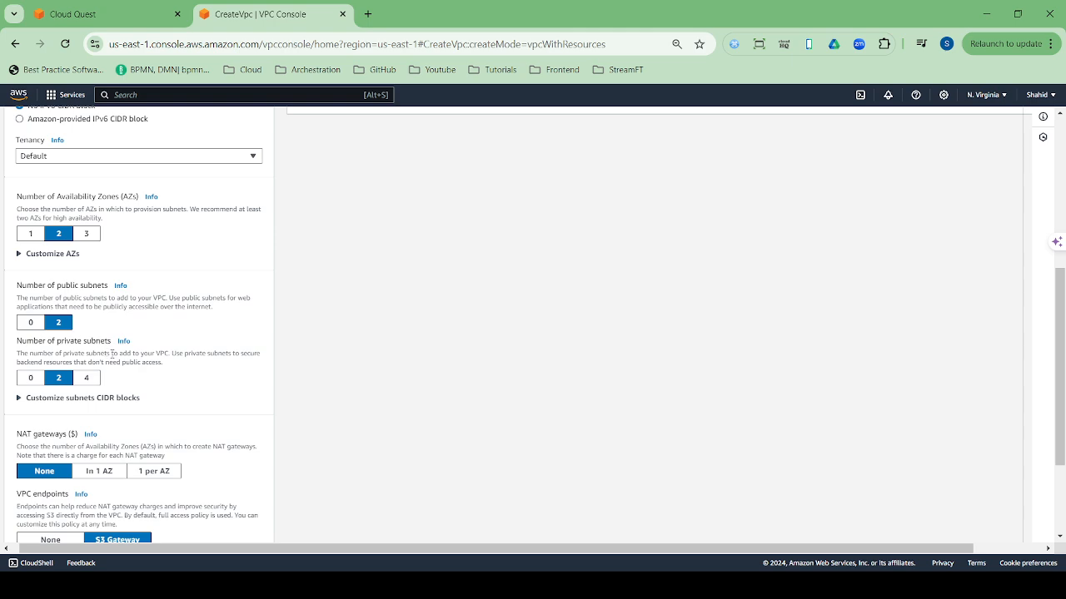
{"action": "scroll", "coordinate": [142, 362], "scroll_direction": "down", "scroll_amount": 1}
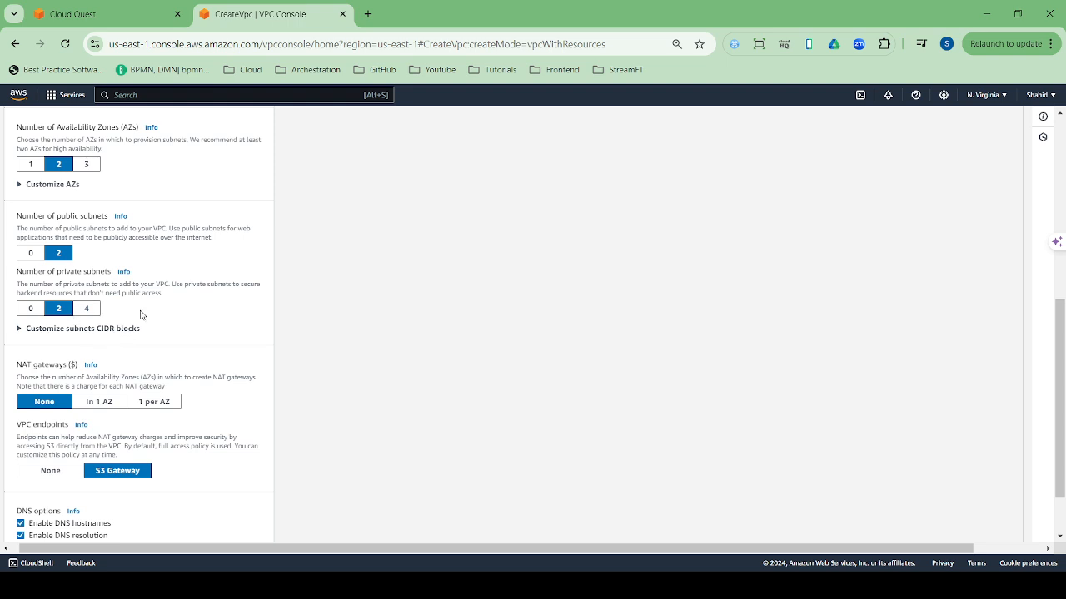
{"action": "scroll", "coordinate": [142, 315], "scroll_direction": "down", "scroll_amount": 1}
{"action": "scroll", "coordinate": [181, 376], "scroll_direction": "down", "scroll_amount": 1}
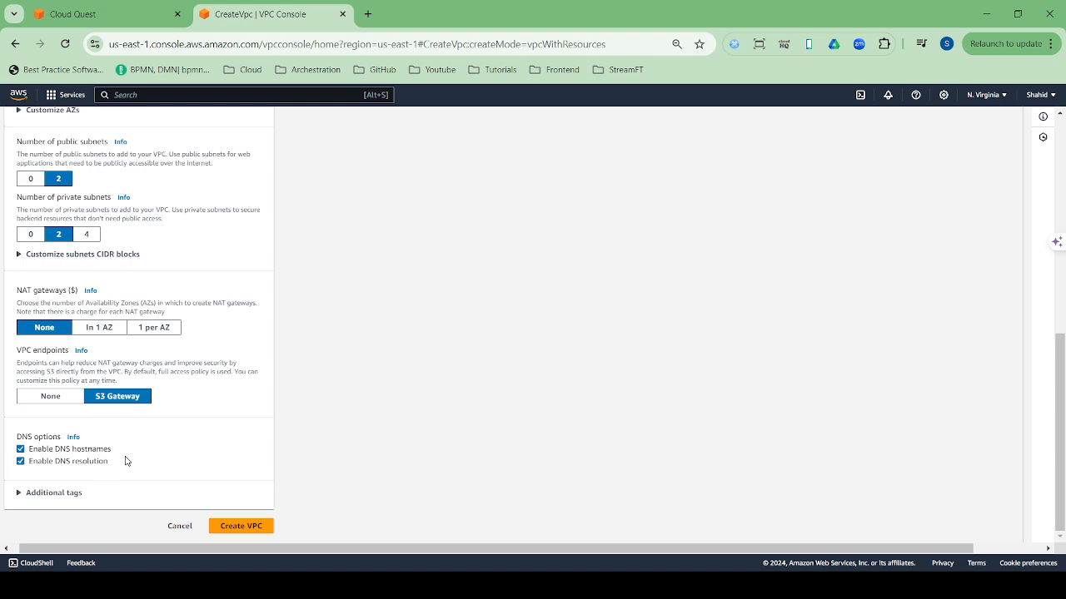
{"action": "left_click", "coordinate": [234, 526]}
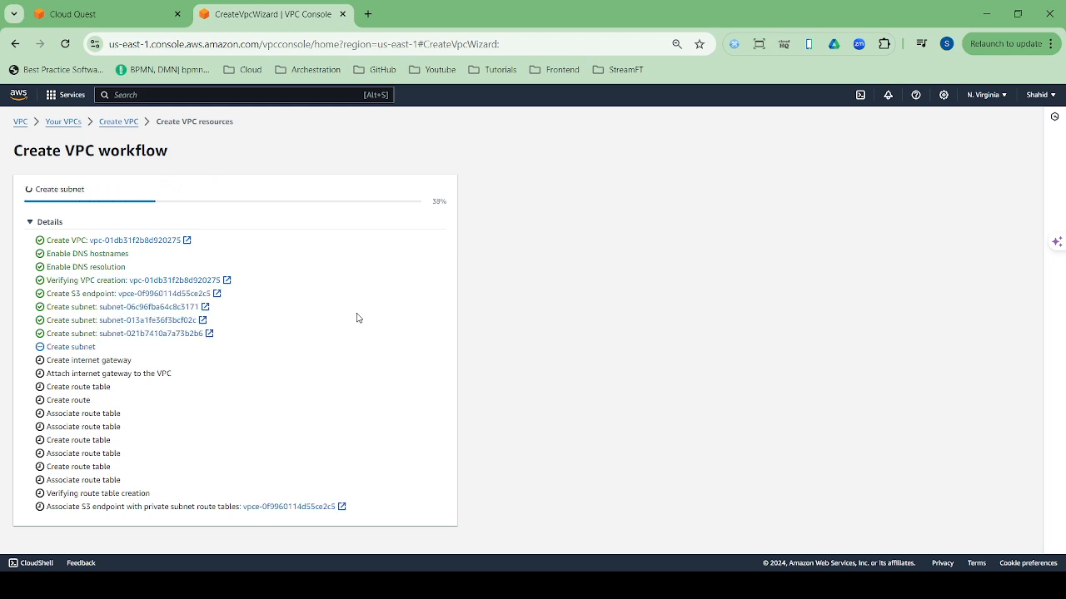
Step: Switch the browser to full screen, view the created VPC's details and return to the list of VPCs
{"action": "key", "text": "F11"}
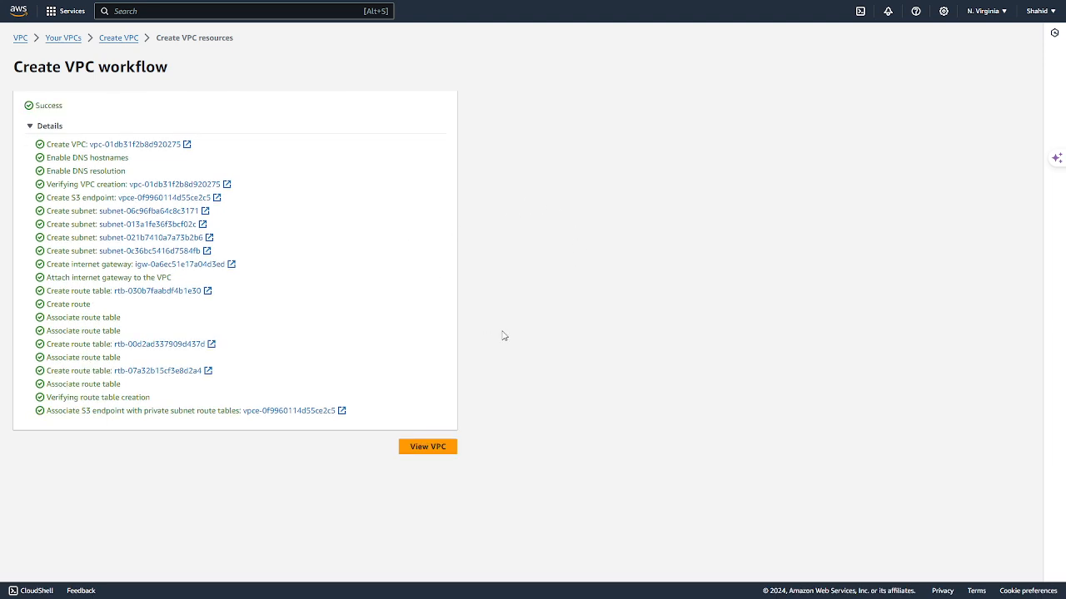
{"action": "left_click", "coordinate": [424, 448]}
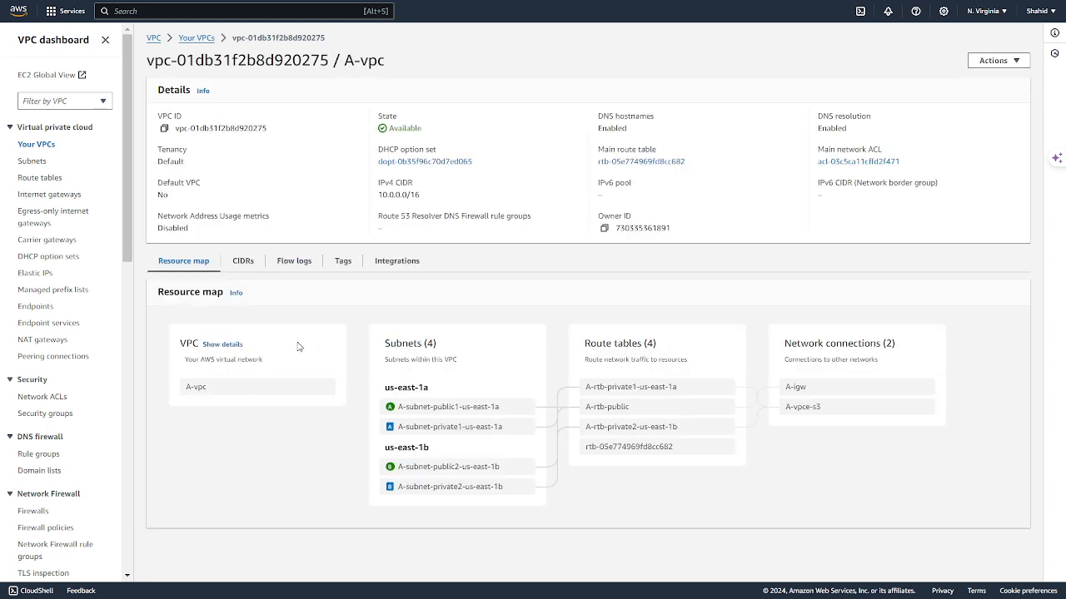
{"action": "left_click", "coordinate": [189, 39]}
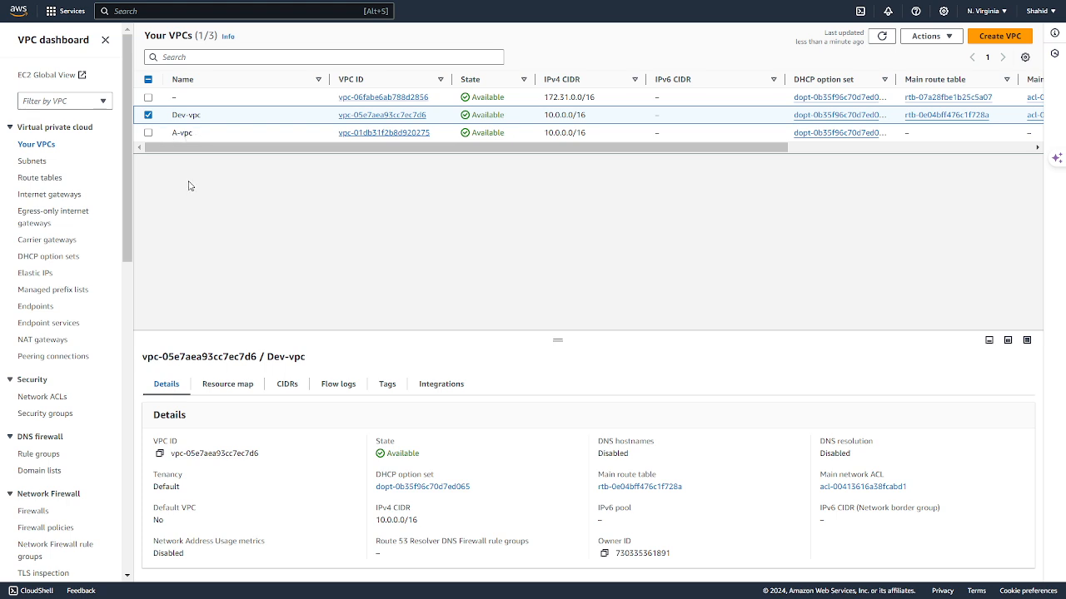
Step: Try to delete Dev-vpc and check which resources have to be removed before it can be deleted
{"action": "left_click", "coordinate": [149, 117]}
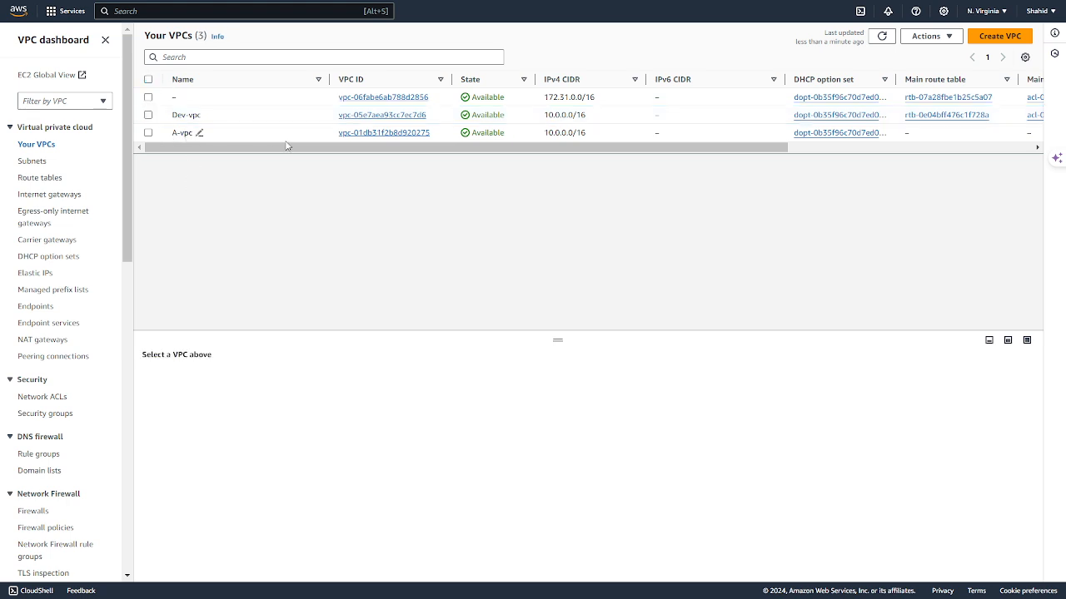
{"action": "left_click", "coordinate": [148, 116]}
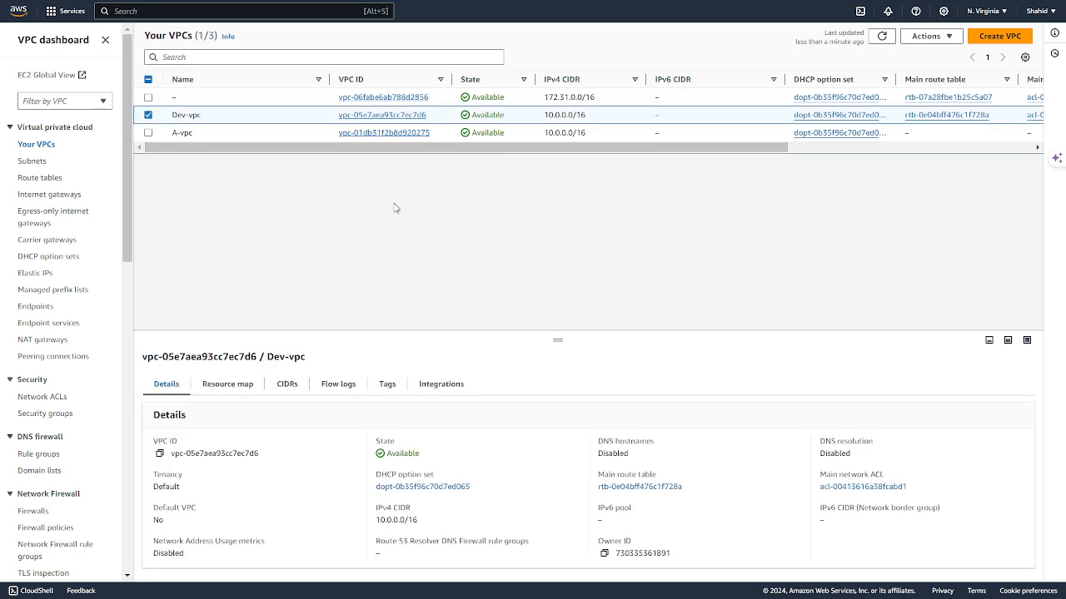
{"action": "left_click", "coordinate": [936, 39]}
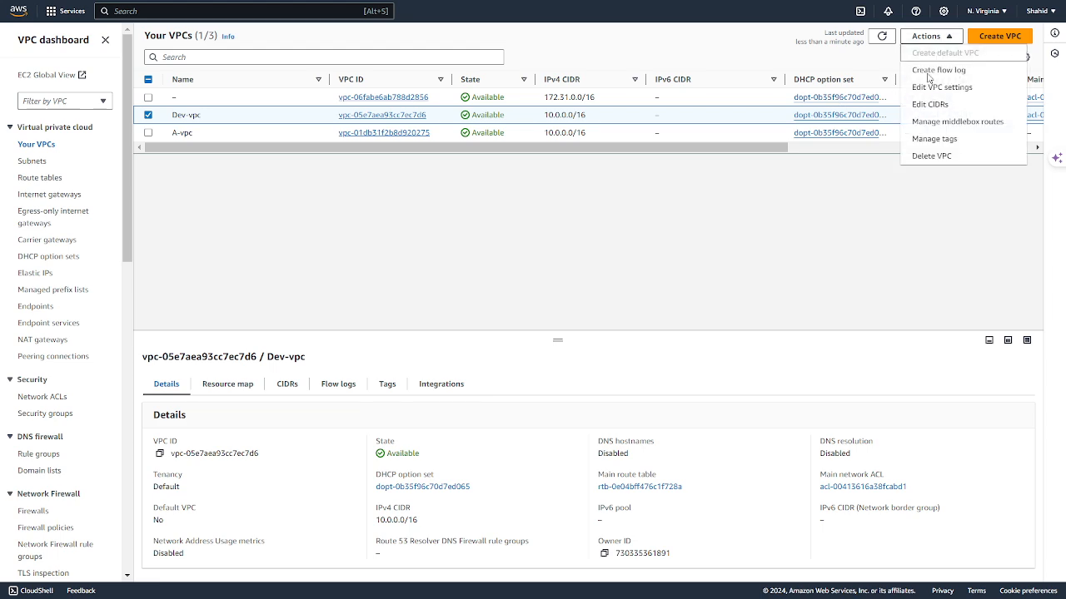
{"action": "left_click", "coordinate": [930, 158]}
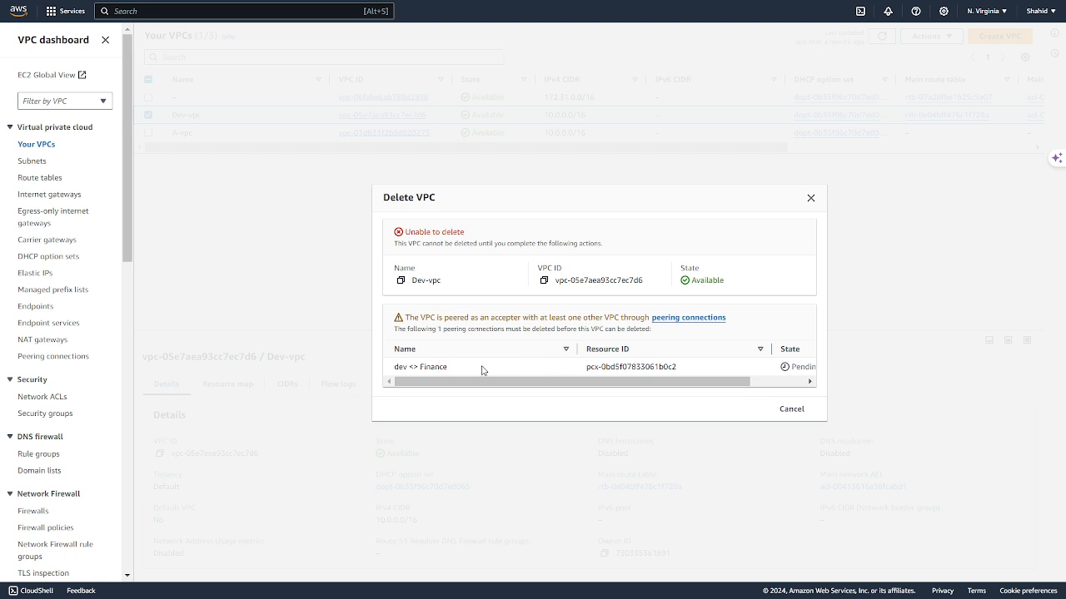
{"action": "left_click_drag", "start_coordinate": [536, 386], "coordinate": [630, 397]}
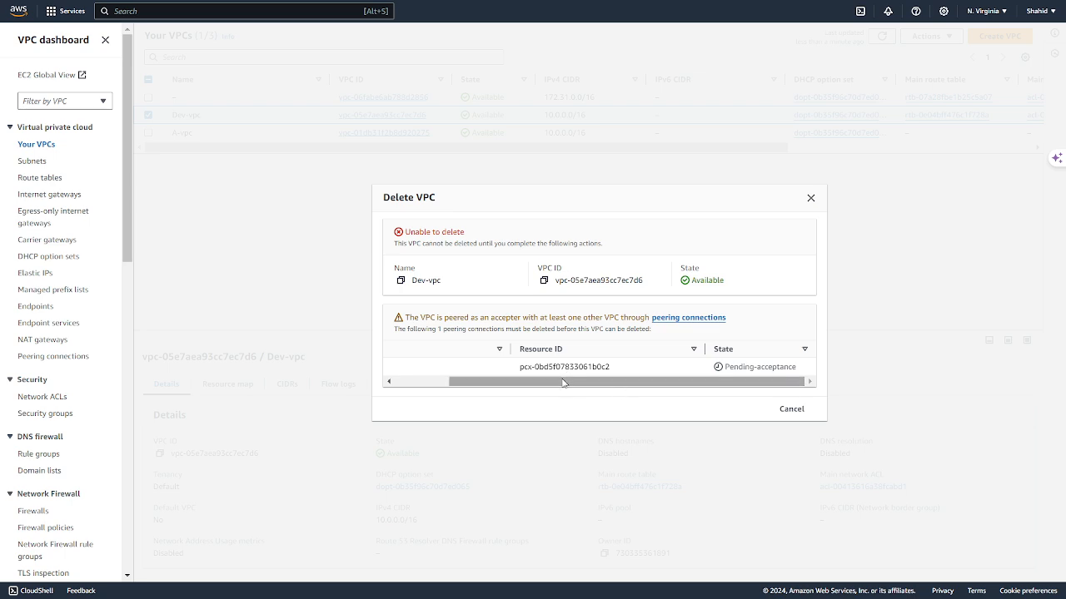
{"action": "left_click_drag", "start_coordinate": [564, 382], "coordinate": [452, 392]}
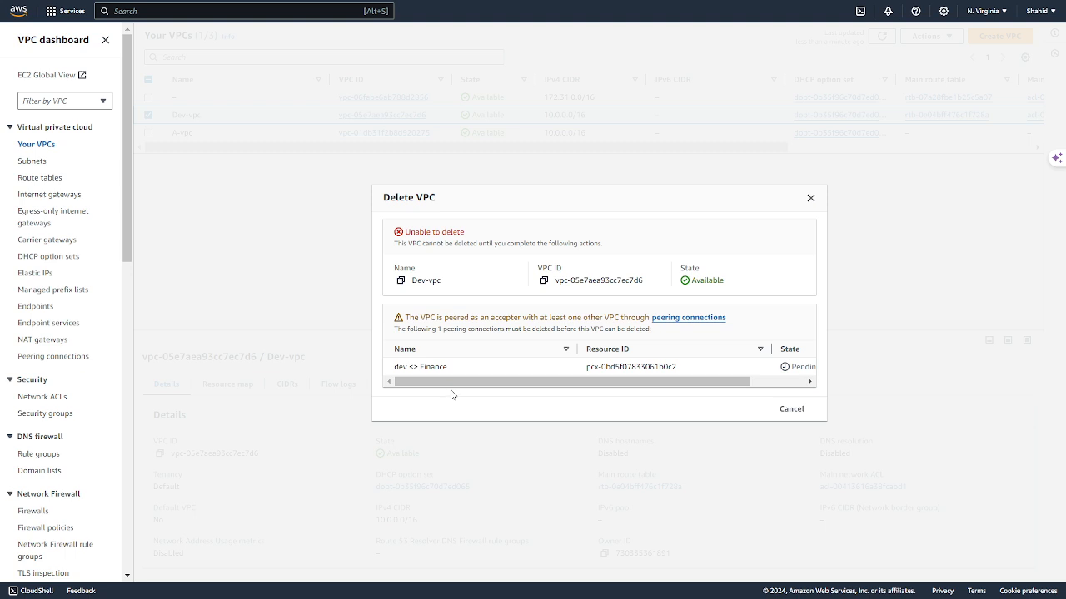
{"action": "left_click", "coordinate": [786, 409]}
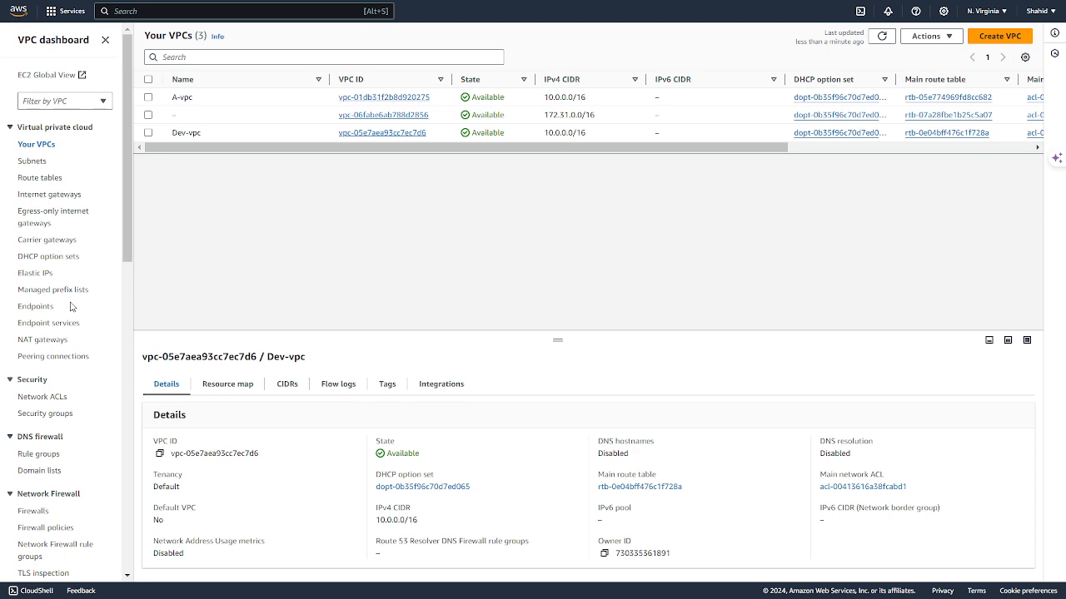
Step: Filter the list of VPCs by "vpc peering"
{"action": "left_click", "coordinate": [197, 57]}
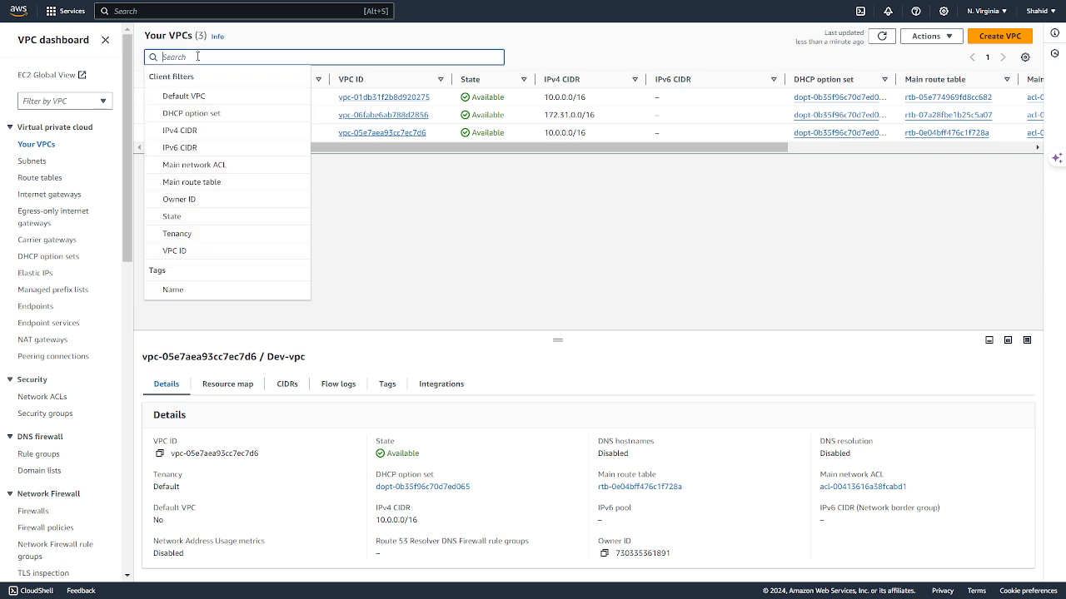
{"action": "type", "text": "vp"}
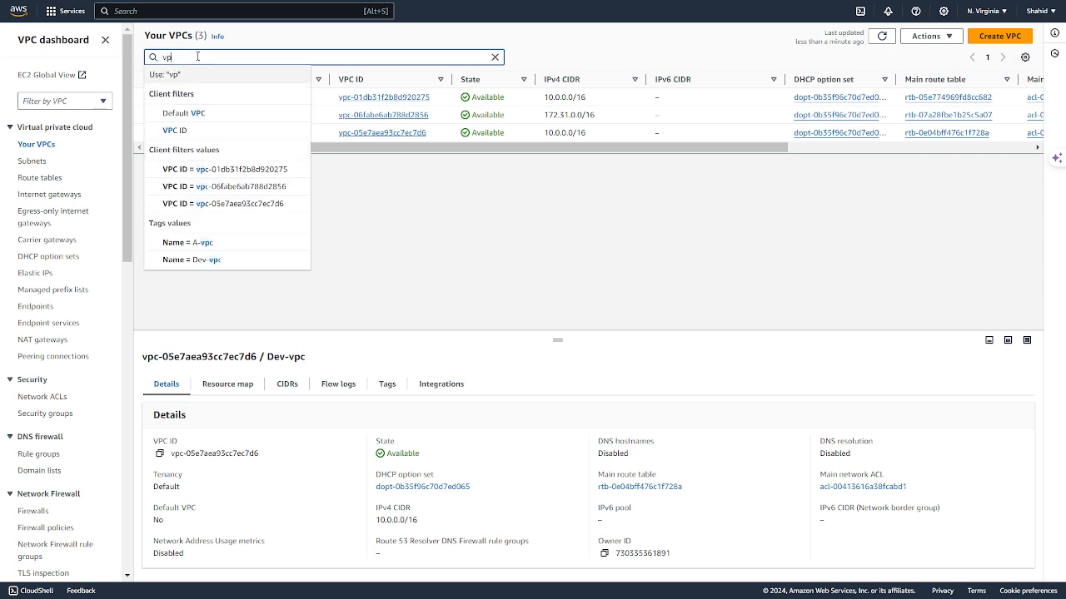
{"action": "type", "text": "c peering"}
{"action": "key", "text": "Return"}
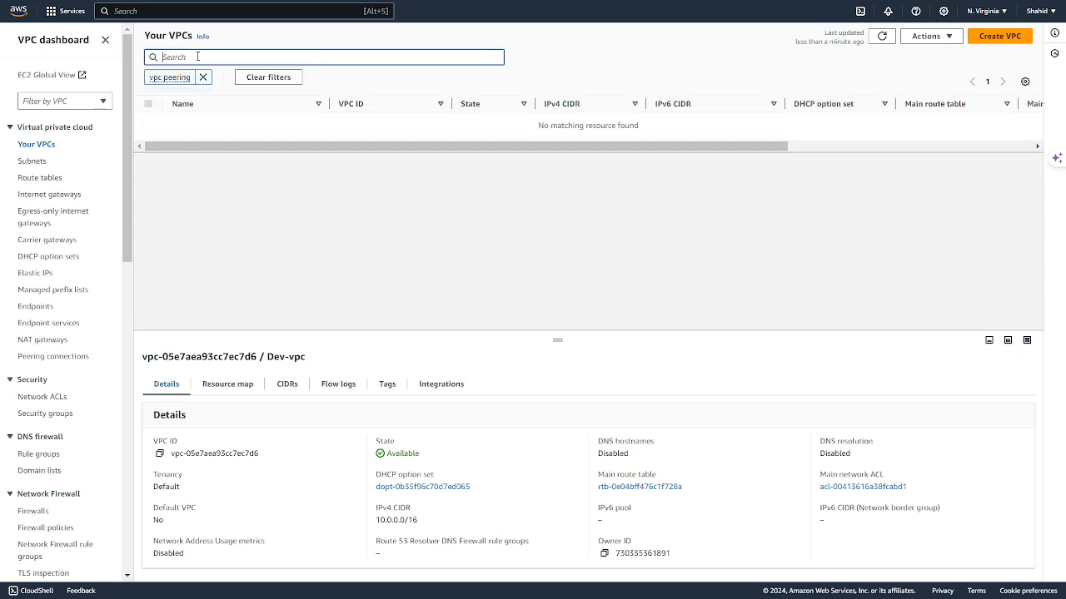
Step: Search the whole console for "vpc peering" and open the Peering connections feature
{"action": "left_click", "coordinate": [133, 11]}
{"action": "type", "text": "vpc"}
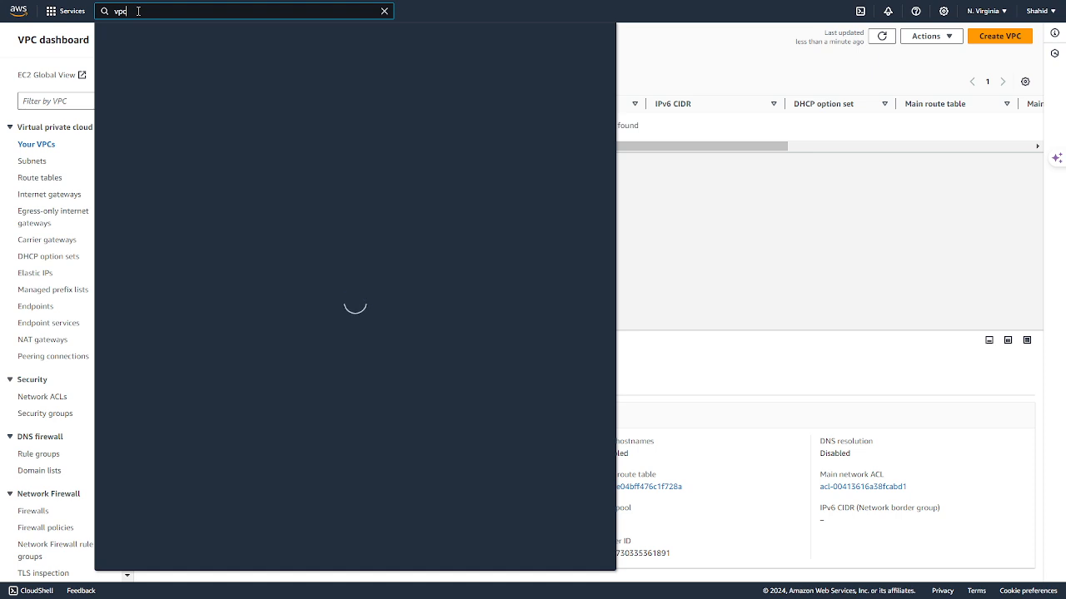
{"action": "type", "text": " peering"}
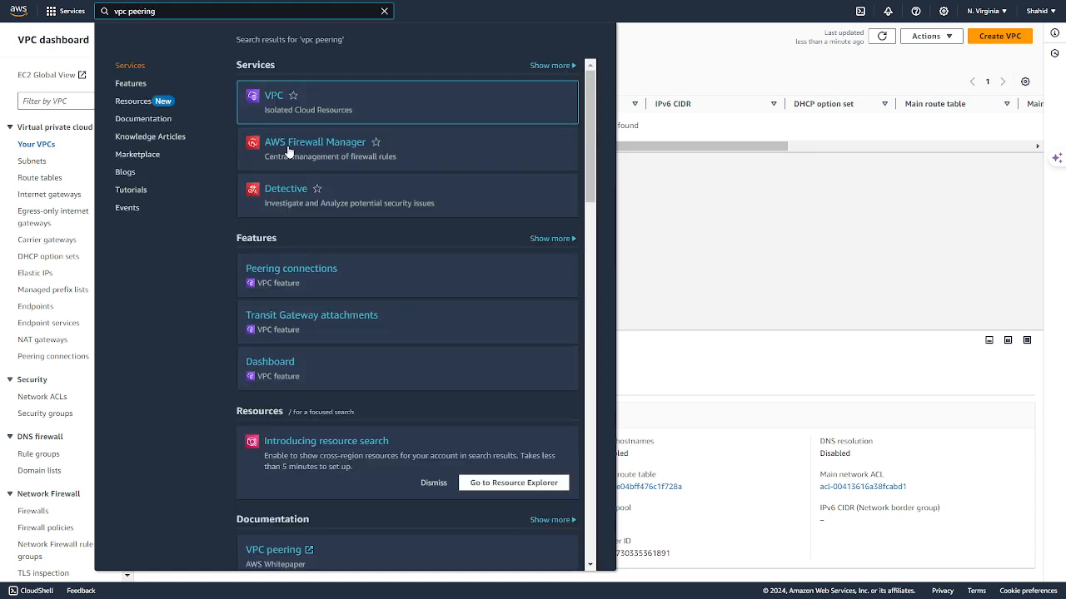
{"action": "mouse_move", "coordinate": [257, 95]}
{"action": "left_click", "coordinate": [291, 267]}
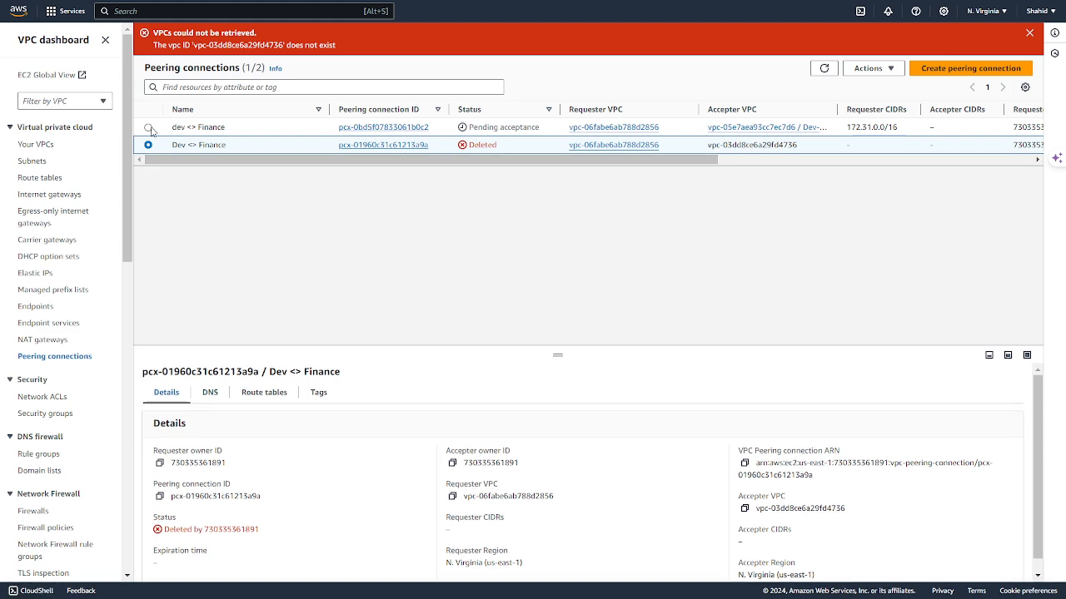
Step: Delete the pending dev <> Finance peering connection together with its related route table entries, confirming with "delete"
{"action": "left_click", "coordinate": [456, 123]}
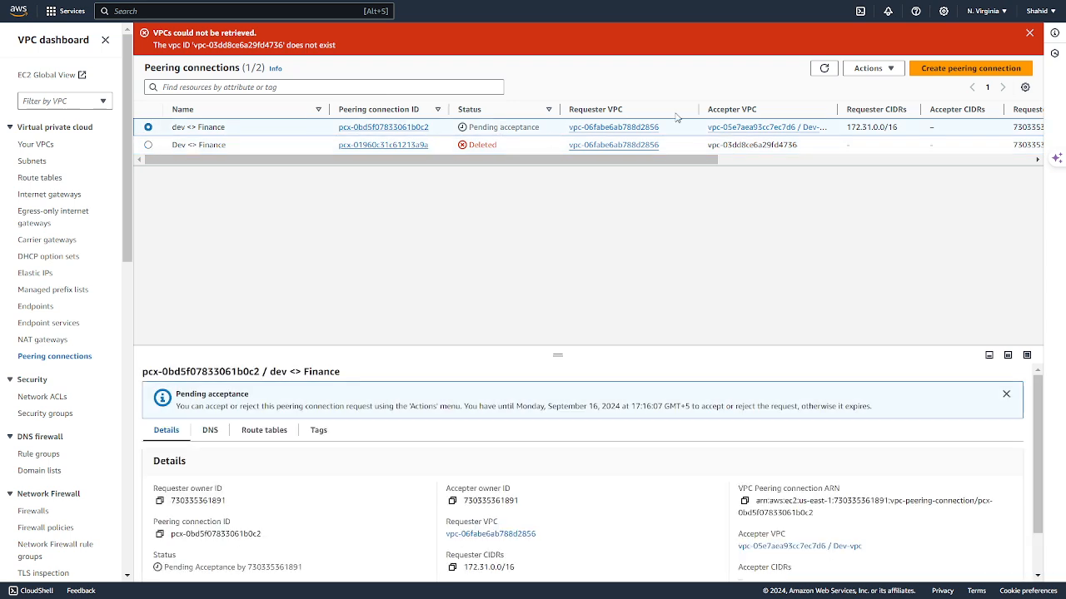
{"action": "left_click", "coordinate": [876, 70]}
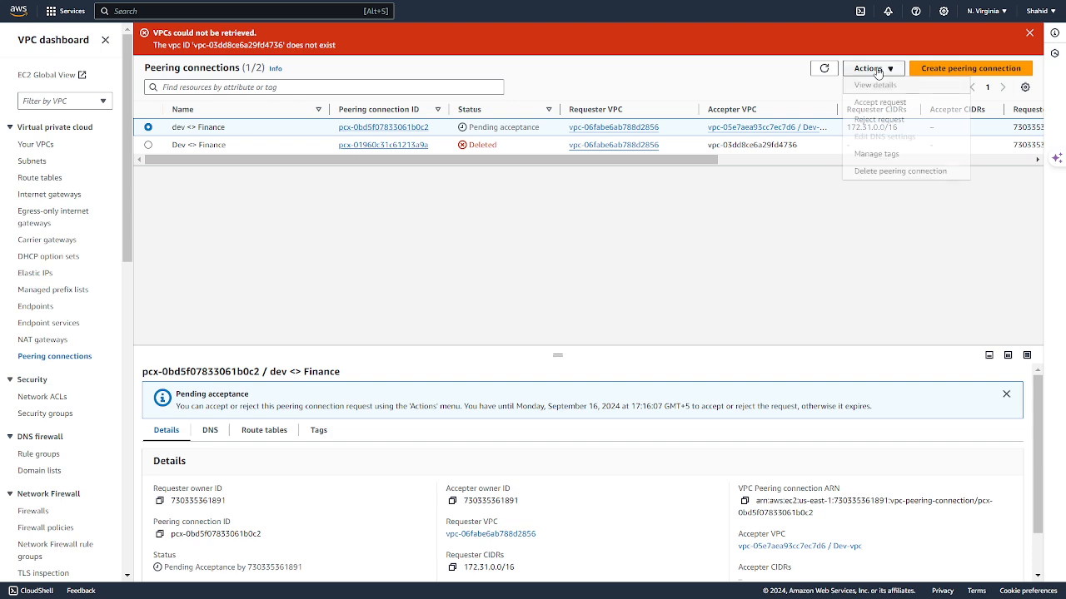
{"action": "left_click", "coordinate": [870, 180]}
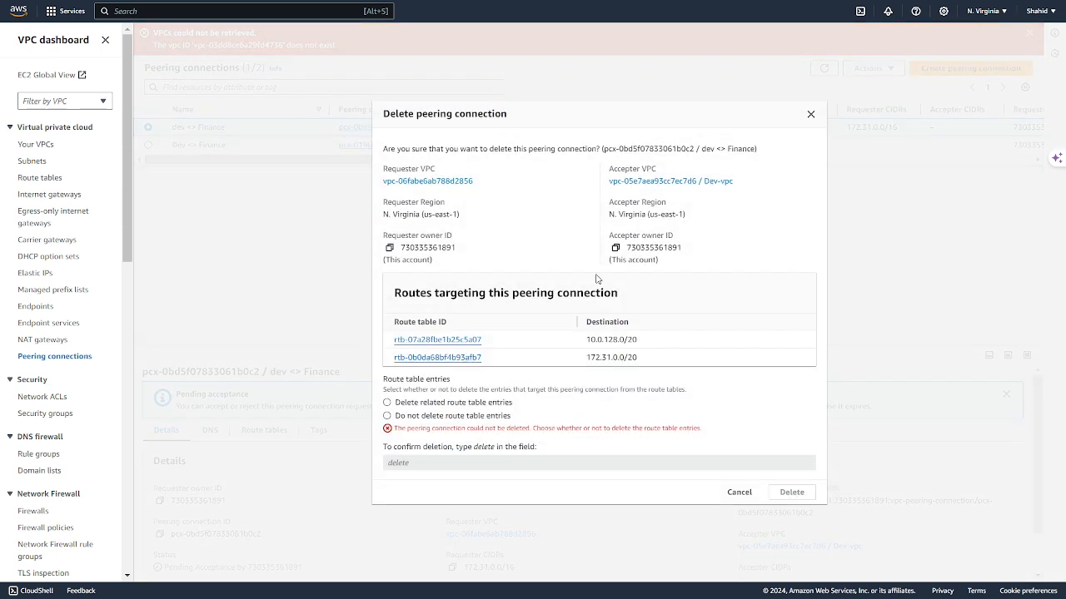
{"action": "left_click", "coordinate": [387, 403]}
{"action": "left_click", "coordinate": [497, 457]}
{"action": "type", "text": "de"}
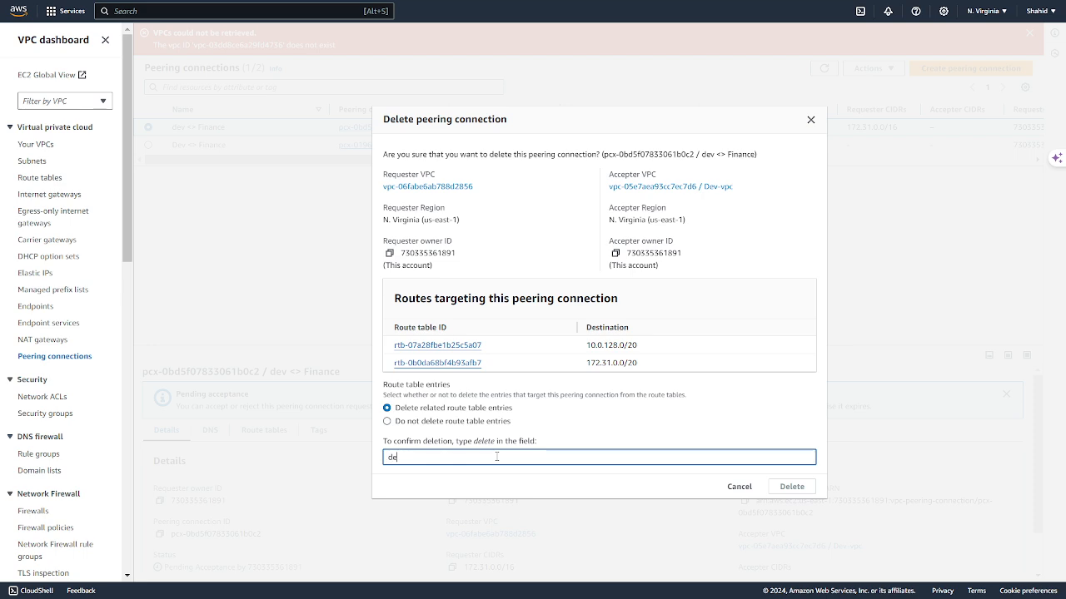
{"action": "type", "text": "lete"}
{"action": "left_click", "coordinate": [791, 486]}
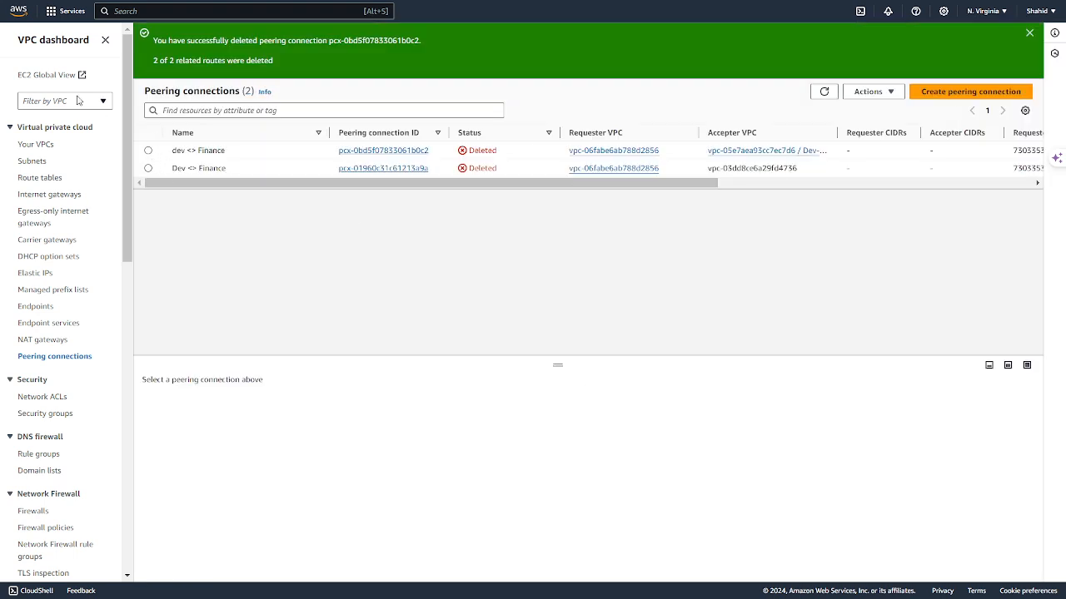
Step: Search the console for "vpc", open the list of VPCs and remove its "vpc peering" filter
{"action": "type", "text": "vpc"}
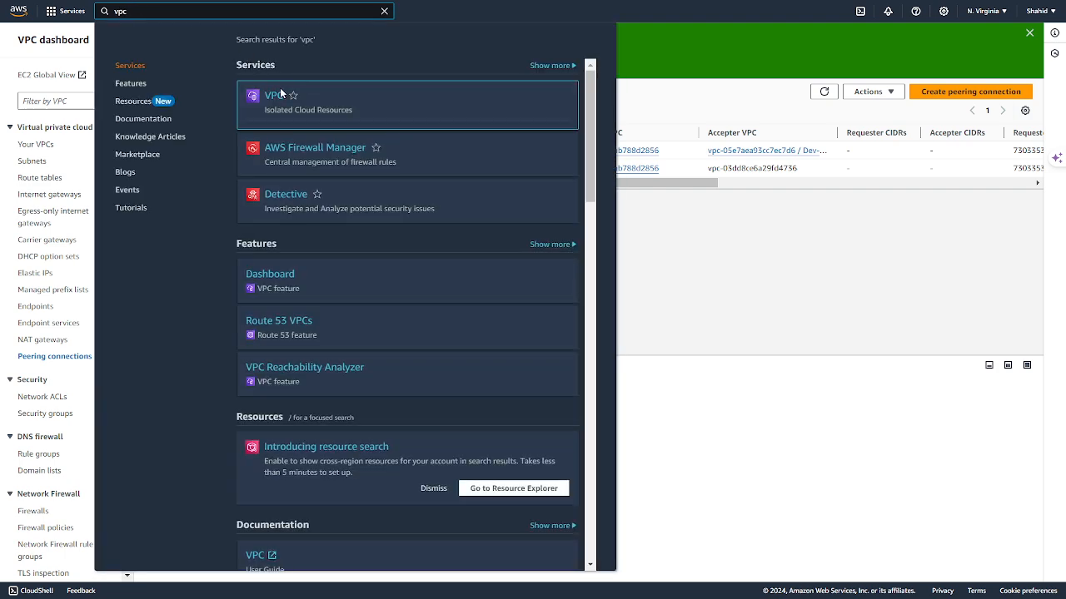
{"action": "mouse_move", "coordinate": [277, 100]}
{"action": "key", "text": "Return"}
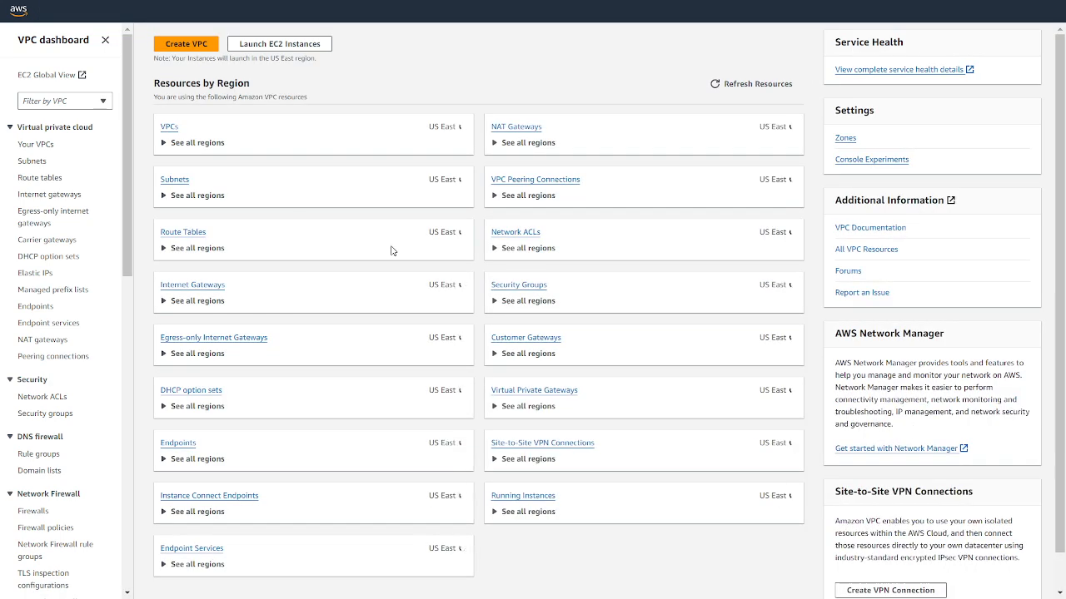
{"action": "left_click", "coordinate": [170, 129]}
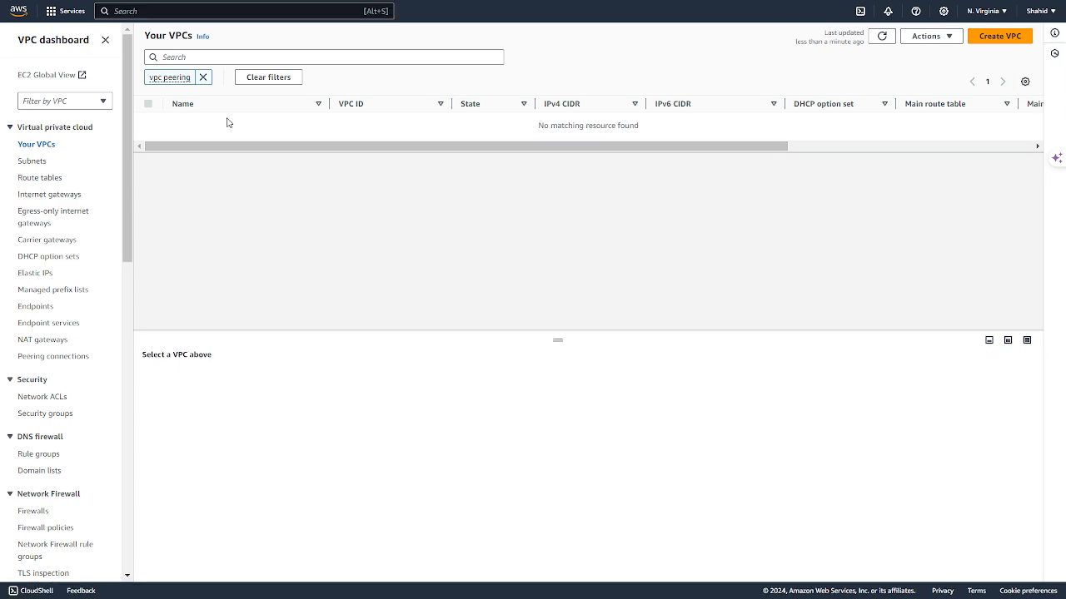
{"action": "left_click", "coordinate": [202, 76]}
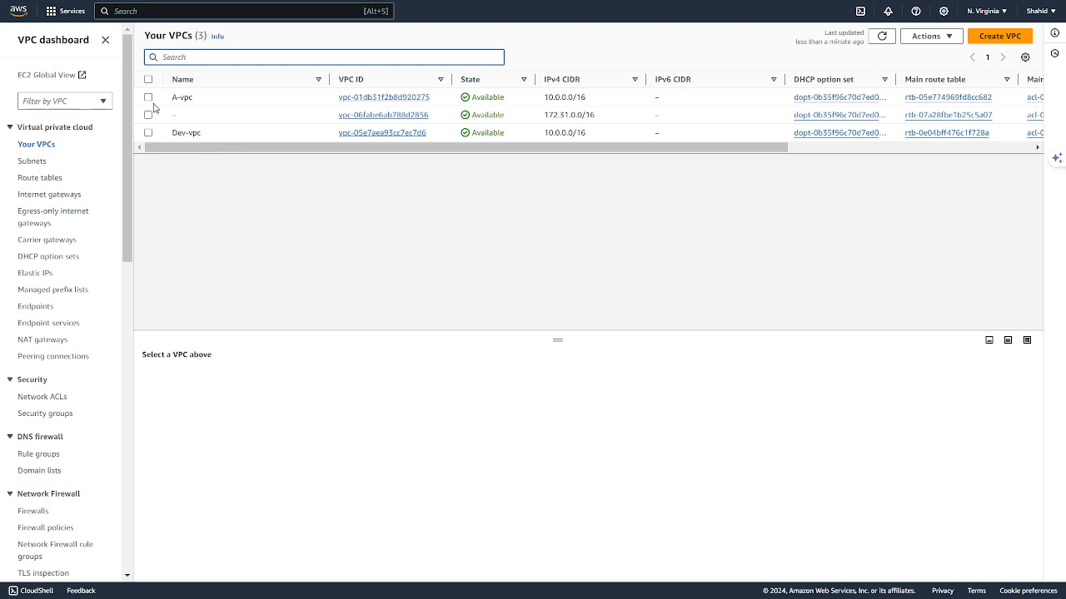
Step: Delete Dev-vpc and its associated resources, confirming with "delete", and dismiss the notification
{"action": "left_click", "coordinate": [149, 133]}
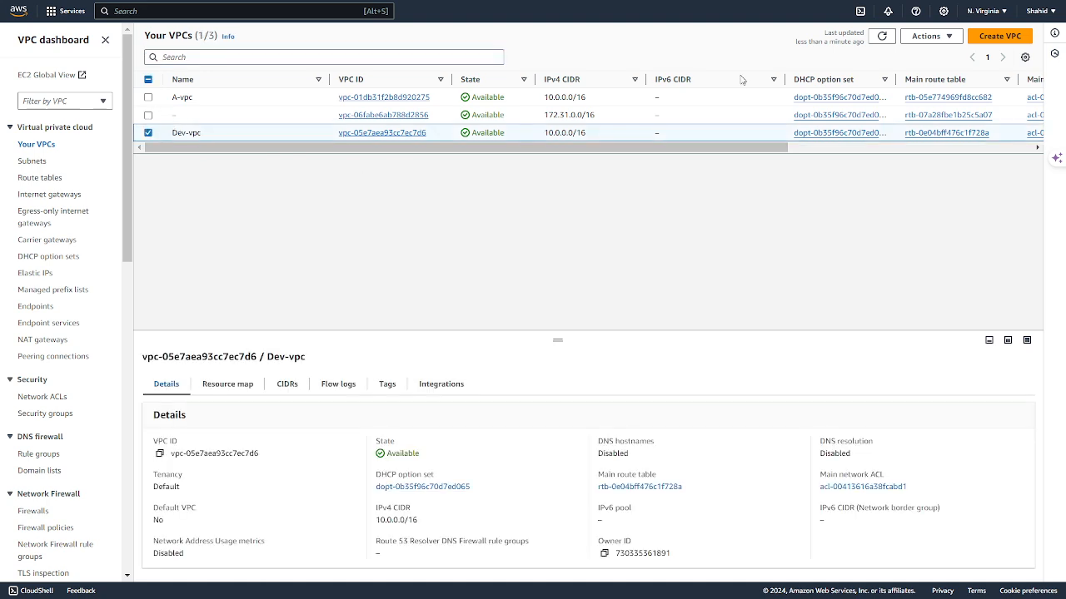
{"action": "left_click", "coordinate": [924, 37]}
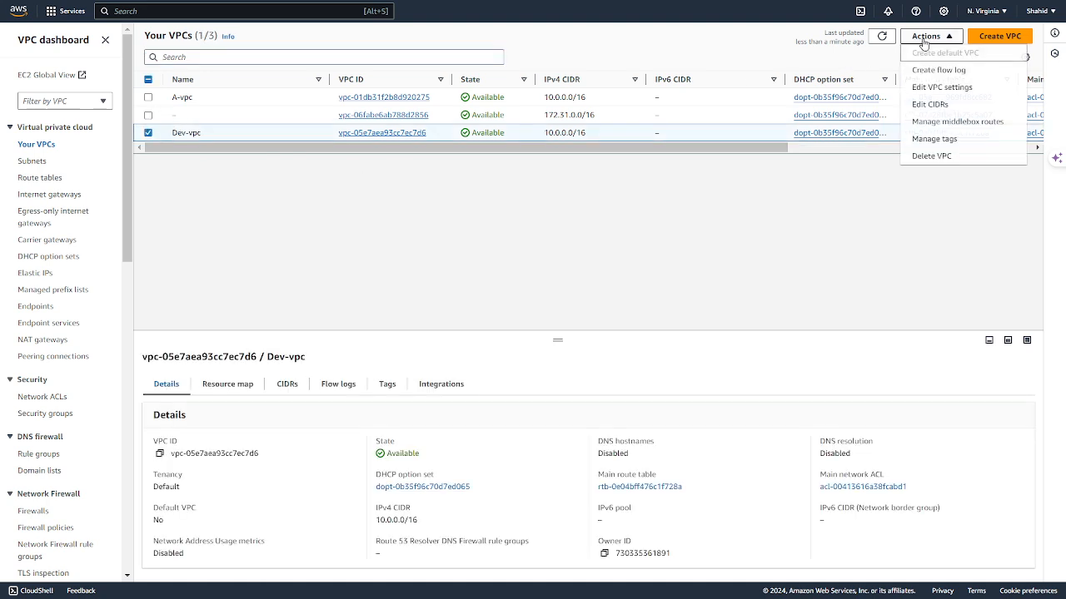
{"action": "left_click", "coordinate": [932, 156]}
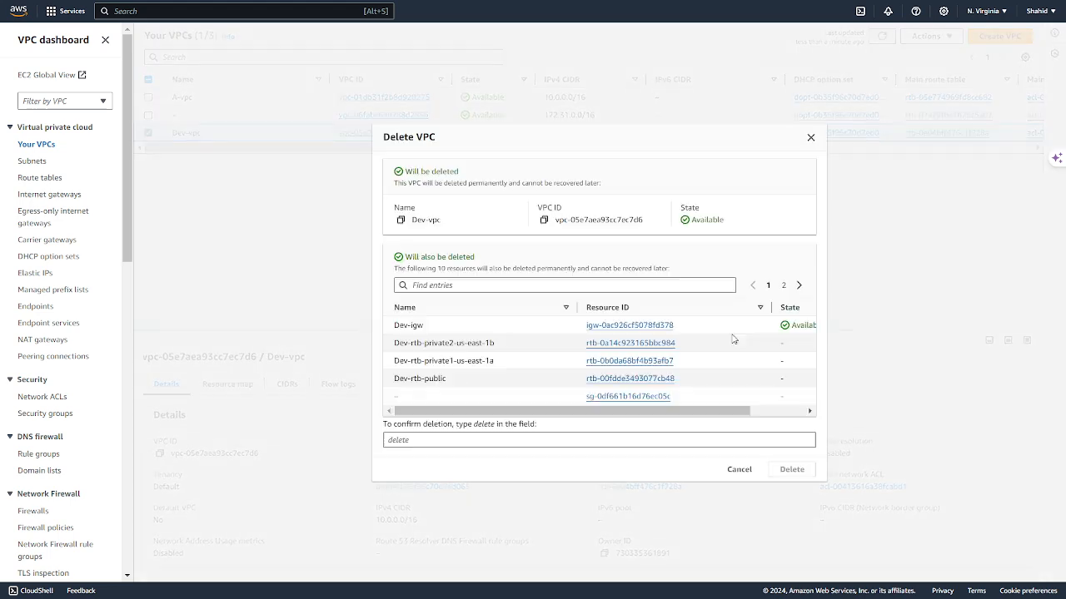
{"action": "left_click", "coordinate": [479, 439]}
{"action": "type", "text": "deletre"}
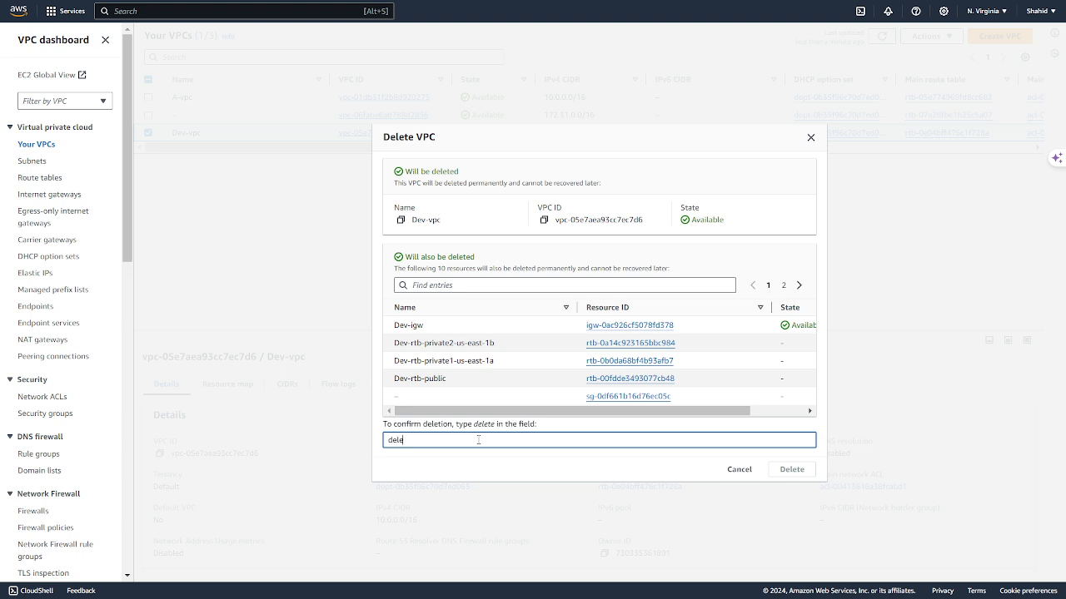
{"action": "key", "text": "BackSpace"}
{"action": "type", "text": "e"}
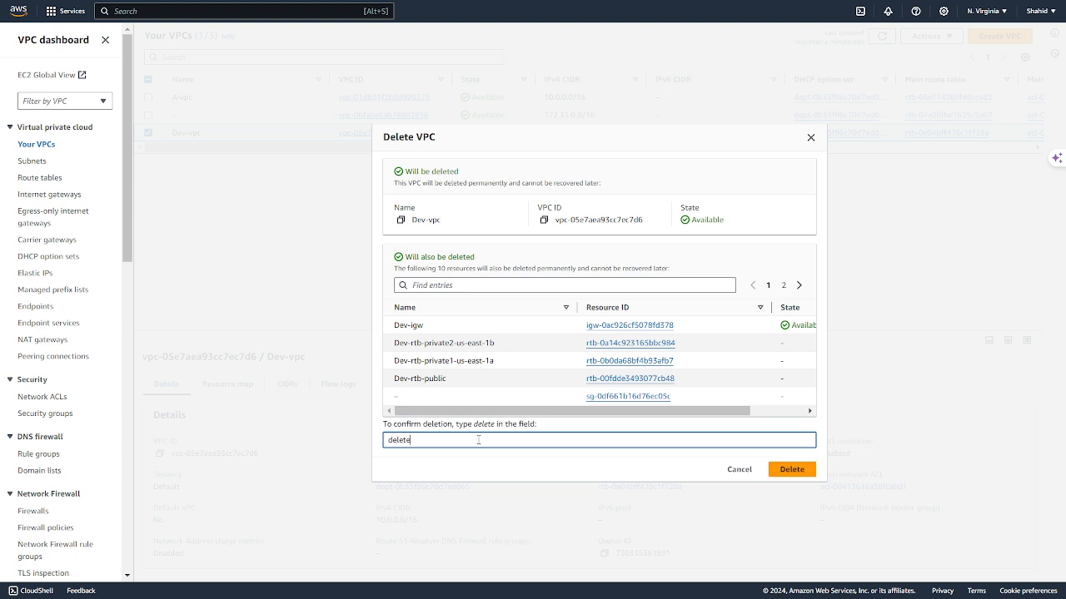
{"action": "left_click", "coordinate": [792, 470]}
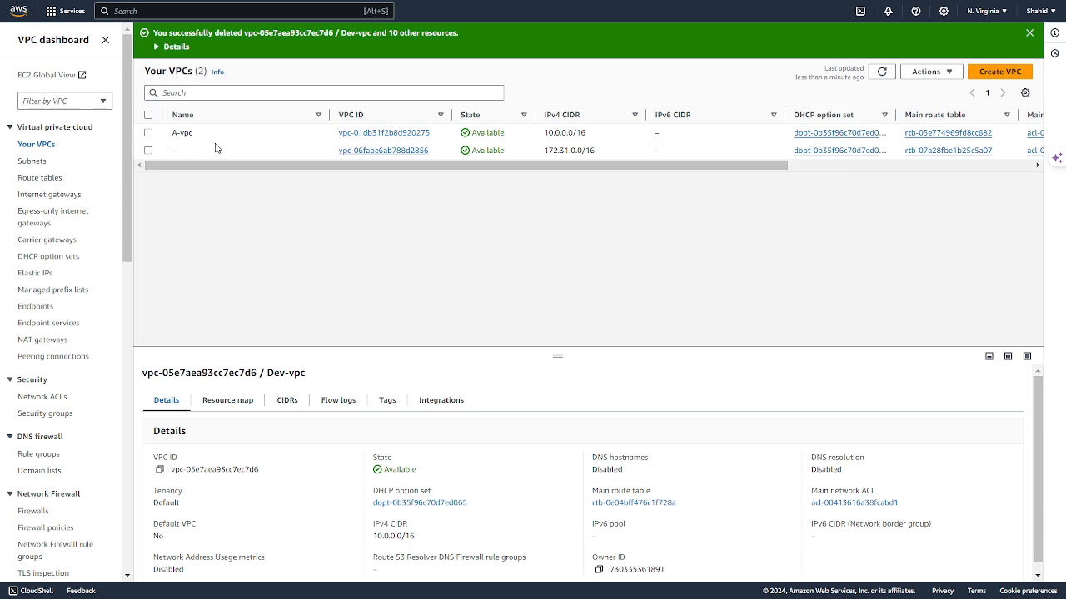
{"action": "left_click", "coordinate": [1028, 34]}
Step: Start creating a VPC with the VPC and more option and set the name tag prefix to B
{"action": "left_click", "coordinate": [1006, 37]}
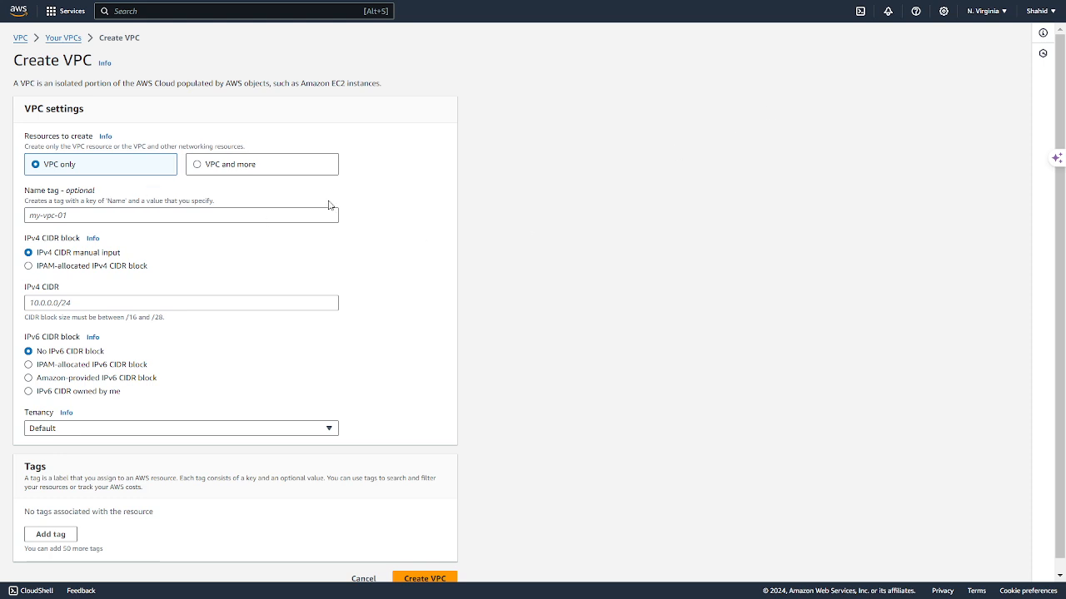
{"action": "left_click", "coordinate": [200, 165]}
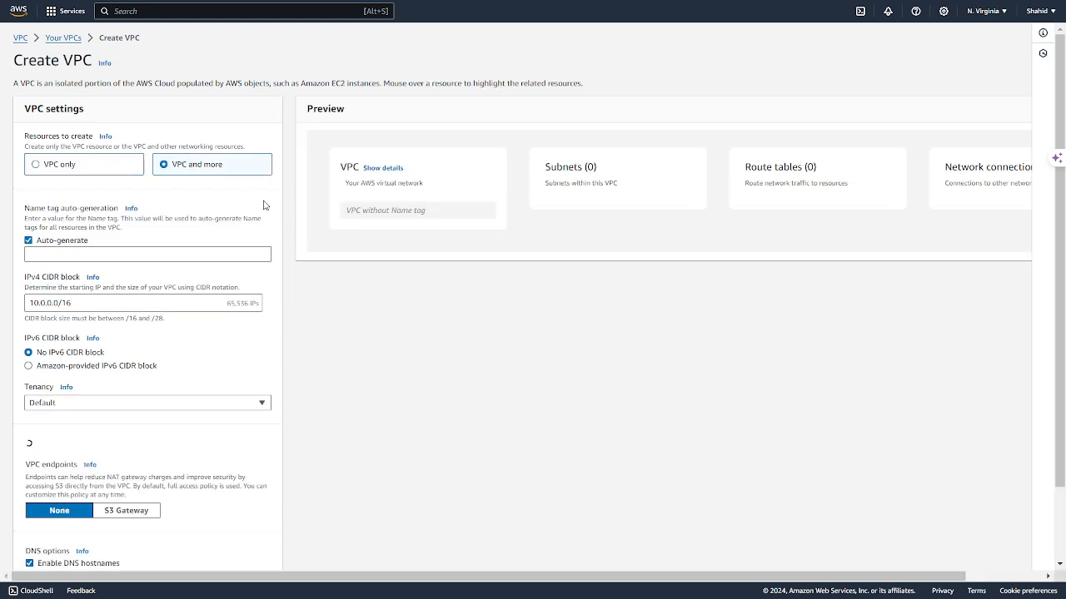
{"action": "left_click", "coordinate": [41, 254]}
{"action": "key", "text": "ctrl+a"}
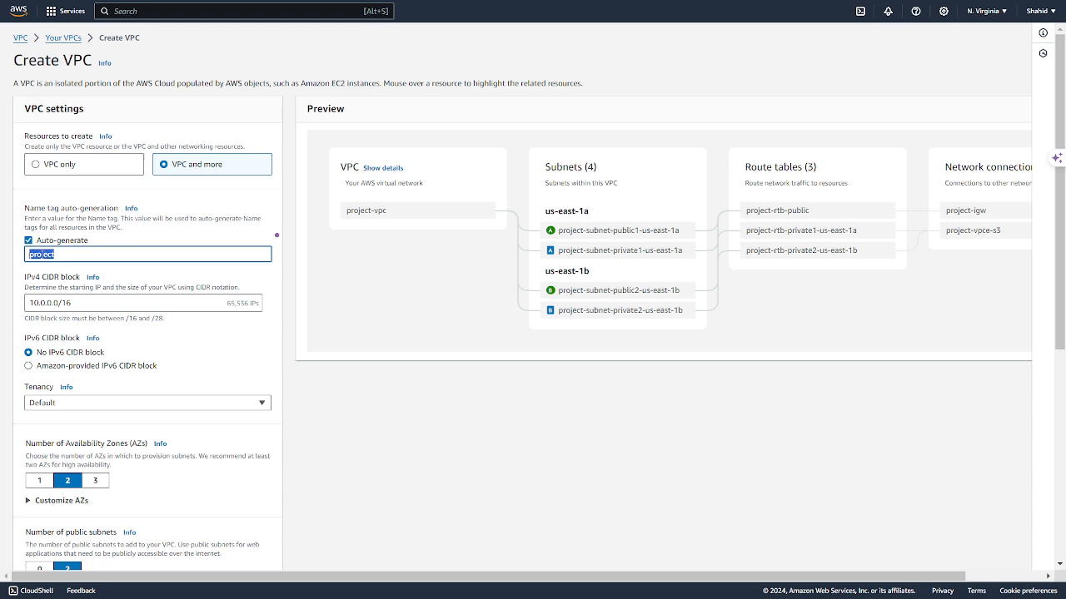
{"action": "type", "text": "B"}
{"action": "scroll", "coordinate": [154, 298], "scroll_direction": "down", "scroll_amount": 3}
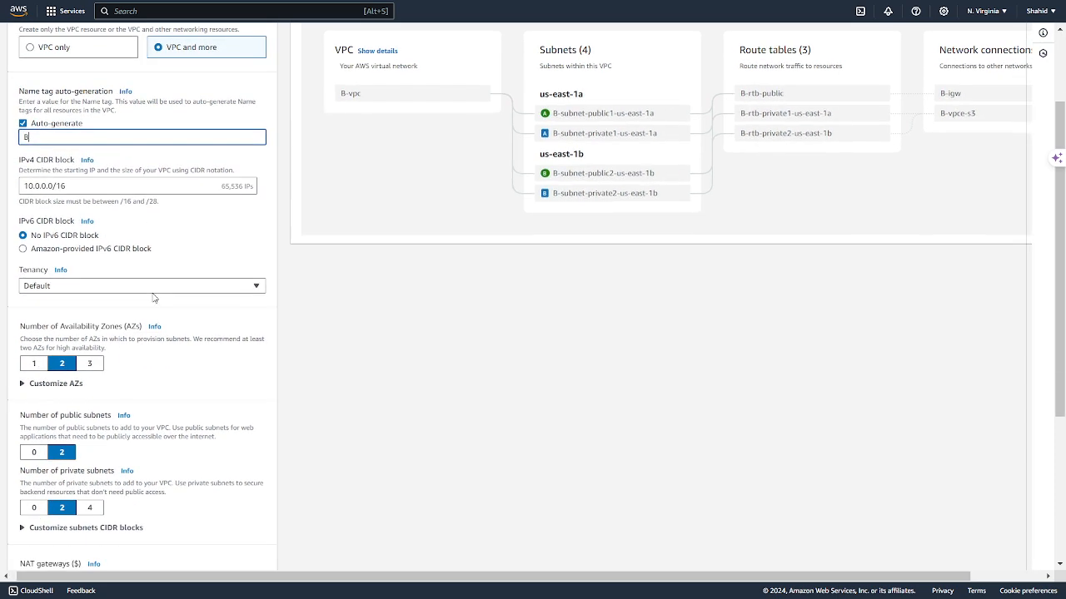
Step: Set the new VPC's IPv4 CIDR block to 10.1.0.0/16, and go back to the list of VPCs without creating it
{"action": "left_click", "coordinate": [109, 190]}
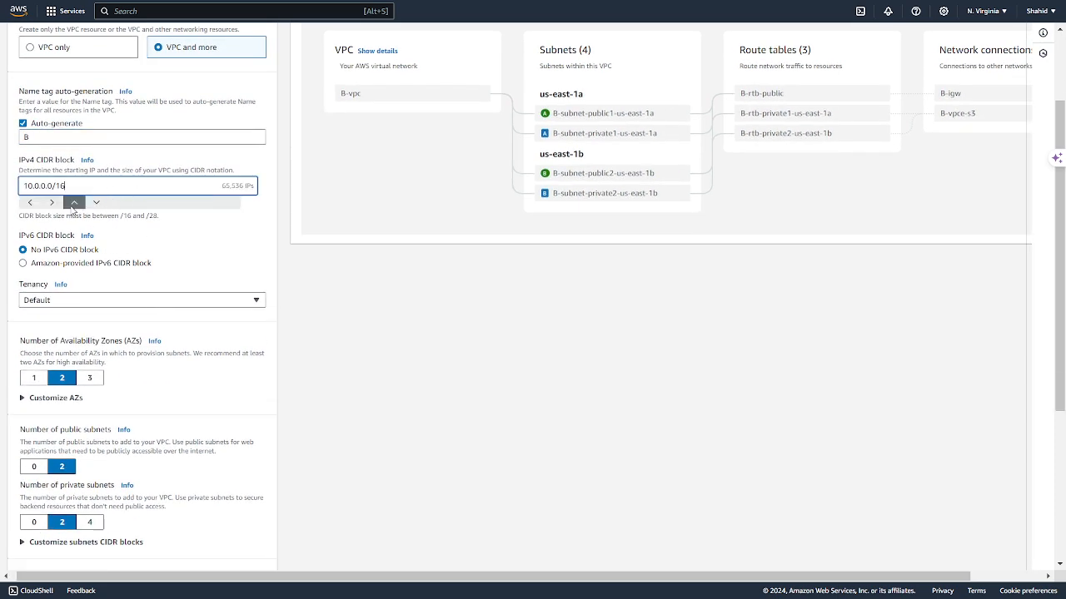
{"action": "left_click", "coordinate": [52, 203]}
{"action": "left_click", "coordinate": [97, 204]}
{"action": "left_click", "coordinate": [96, 204]}
{"action": "left_click", "coordinate": [96, 204]}
{"action": "left_click", "coordinate": [77, 205]}
{"action": "scroll", "coordinate": [207, 247], "scroll_direction": "up", "scroll_amount": 2}
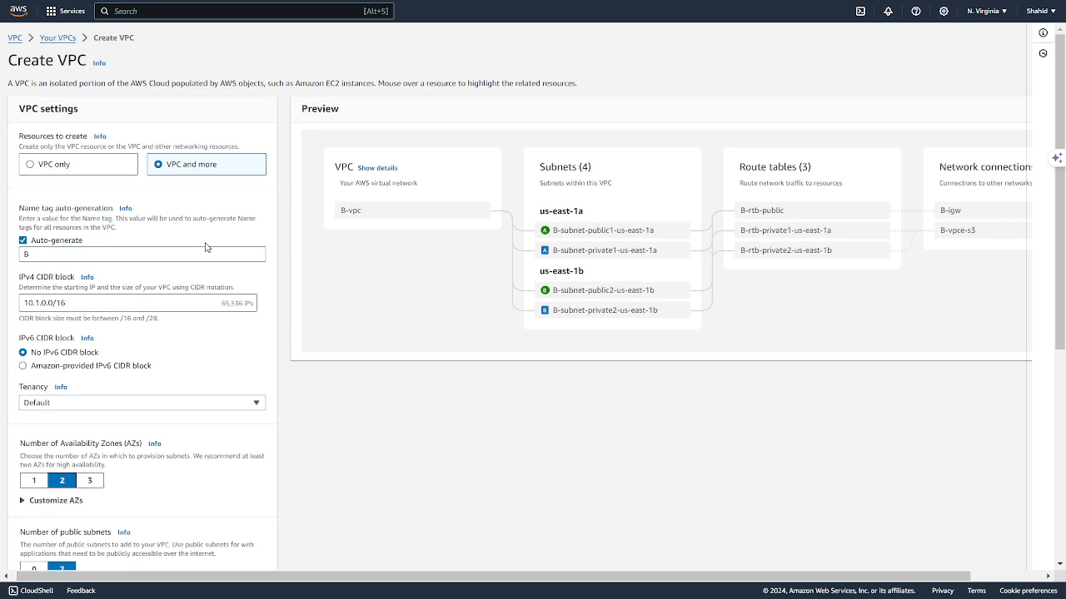
{"action": "left_click", "coordinate": [53, 39]}
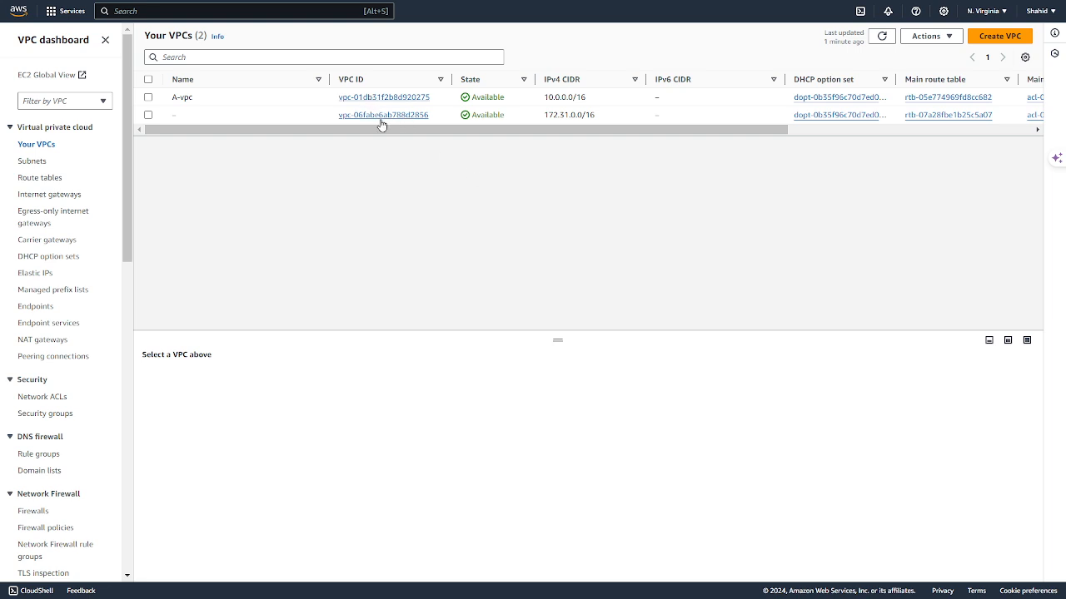
Step: Examine the routes in the main route table of A-vpc
{"action": "left_click", "coordinate": [148, 97]}
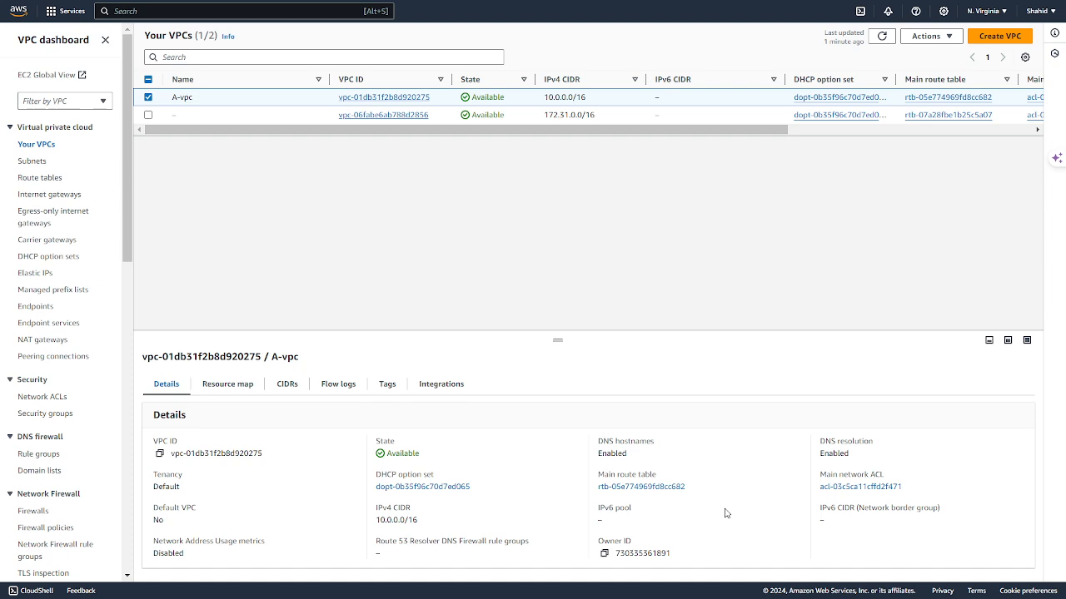
{"action": "left_click", "coordinate": [643, 487]}
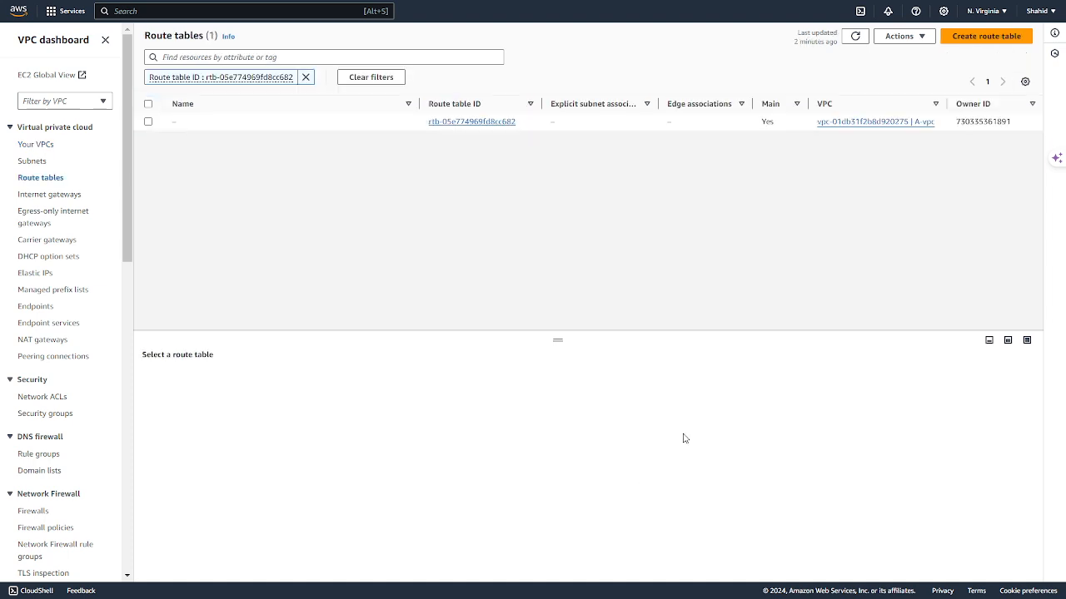
{"action": "left_click", "coordinate": [149, 123]}
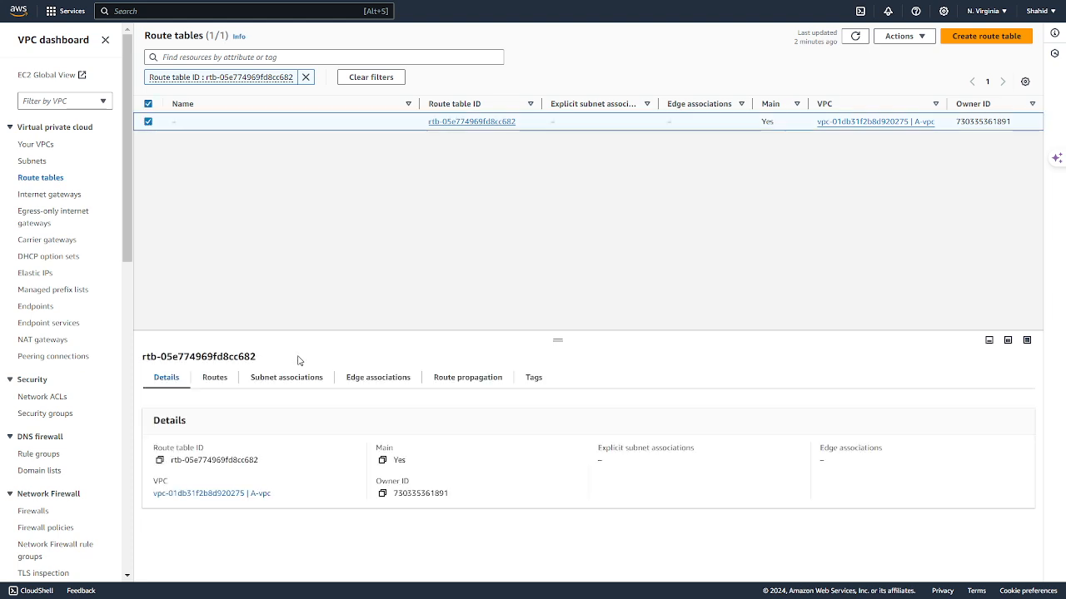
{"action": "left_click", "coordinate": [214, 378]}
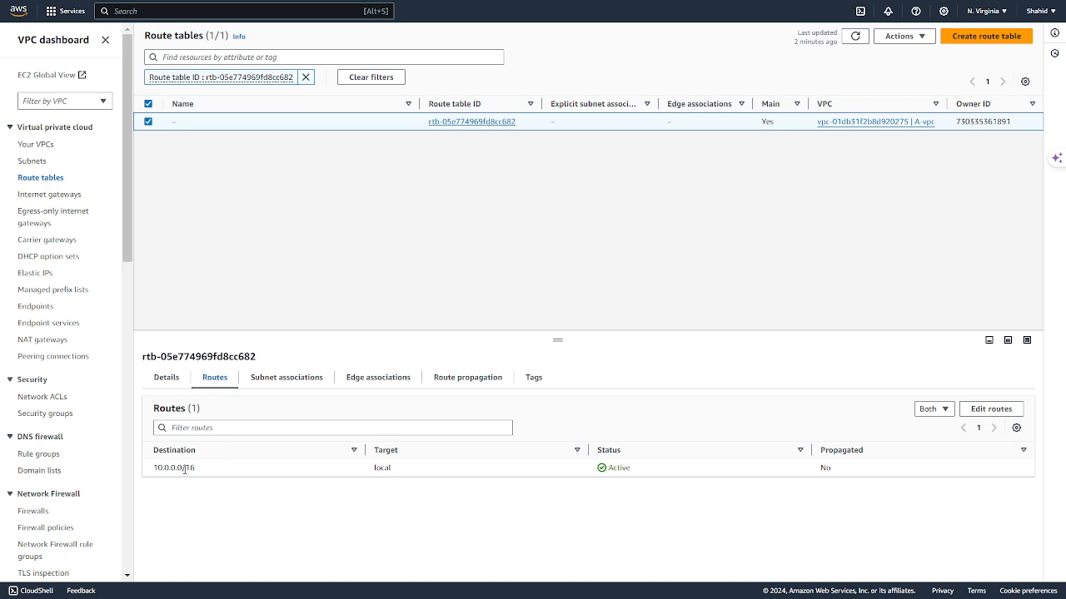
Step: Clear the route table ID filter to view all route tables, and return to the list of VPCs
{"action": "left_click", "coordinate": [305, 77]}
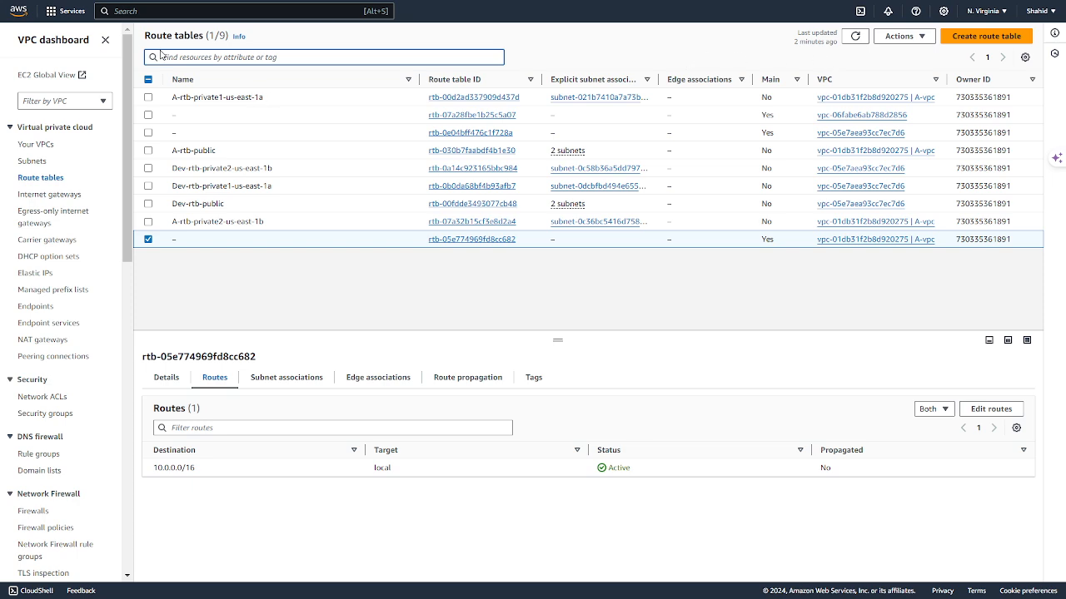
{"action": "left_click", "coordinate": [153, 56]}
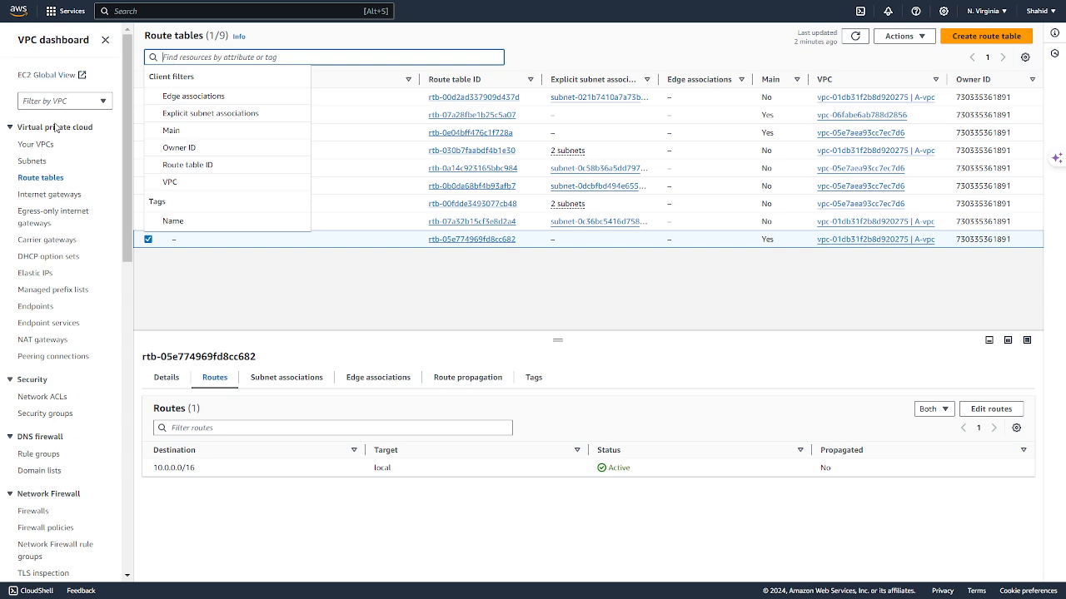
{"action": "left_click", "coordinate": [43, 146]}
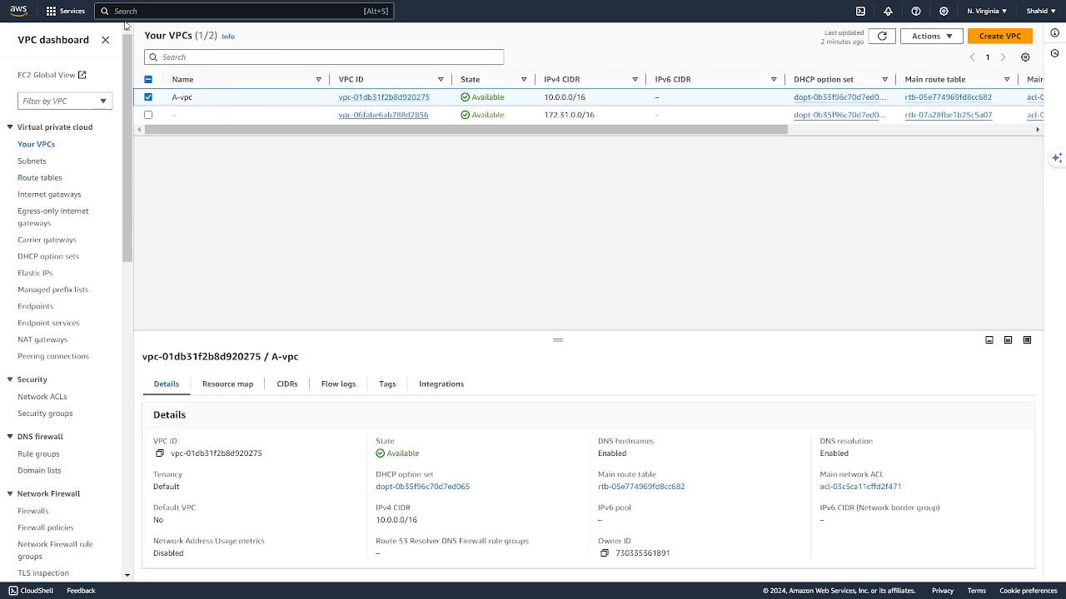
Step: Find the EC2 service through the console search and start launching a new instance
{"action": "left_click", "coordinate": [129, 10]}
{"action": "type", "text": "ec"}
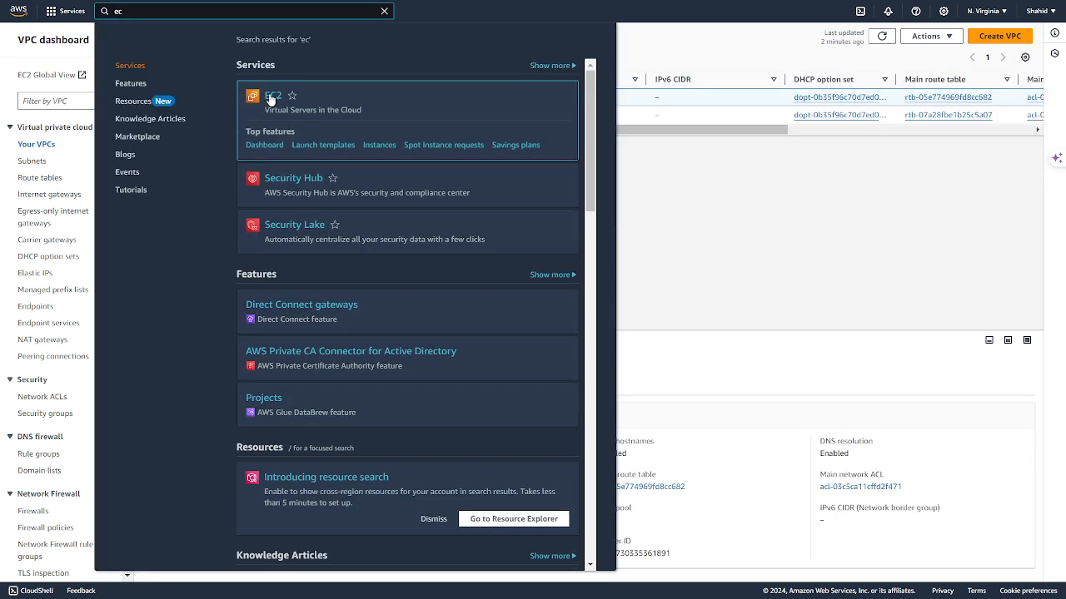
{"action": "left_click", "coordinate": [271, 97]}
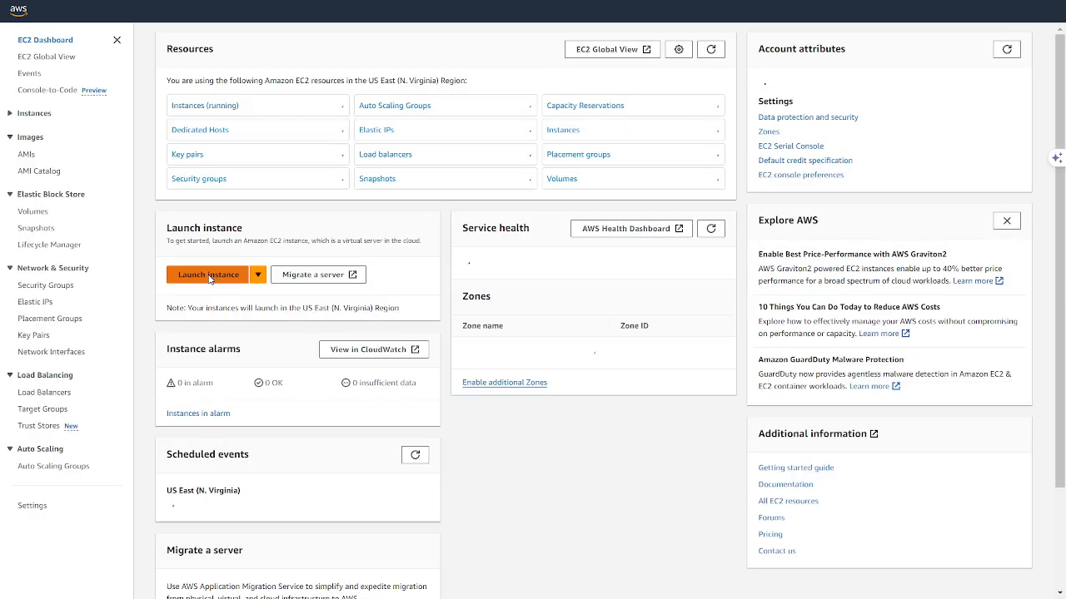
{"action": "left_click", "coordinate": [208, 276]}
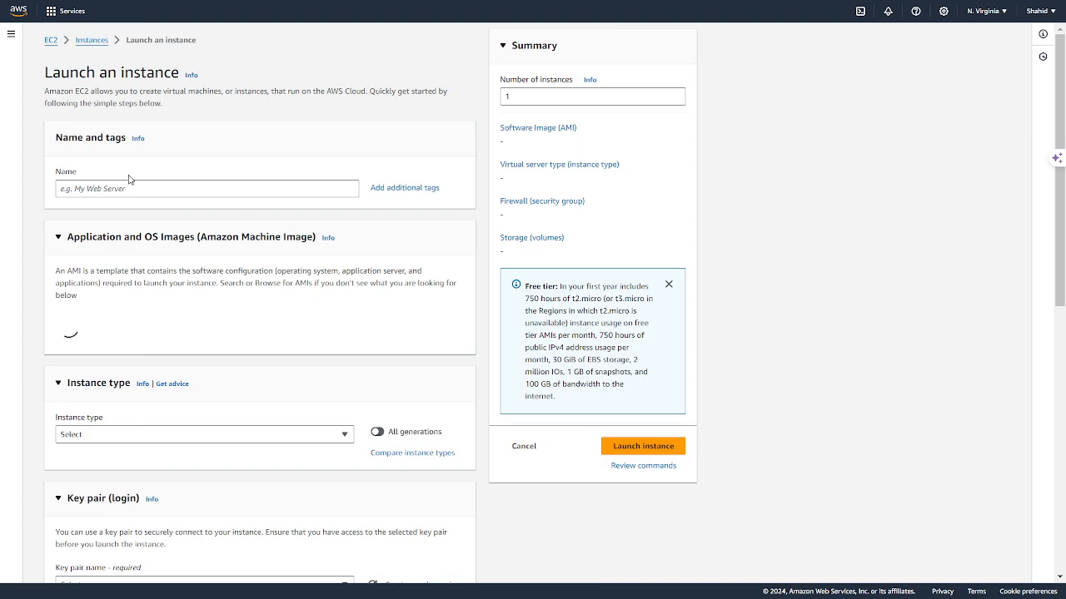
Step: Name the new EC2 instance A
{"action": "left_click", "coordinate": [120, 188]}
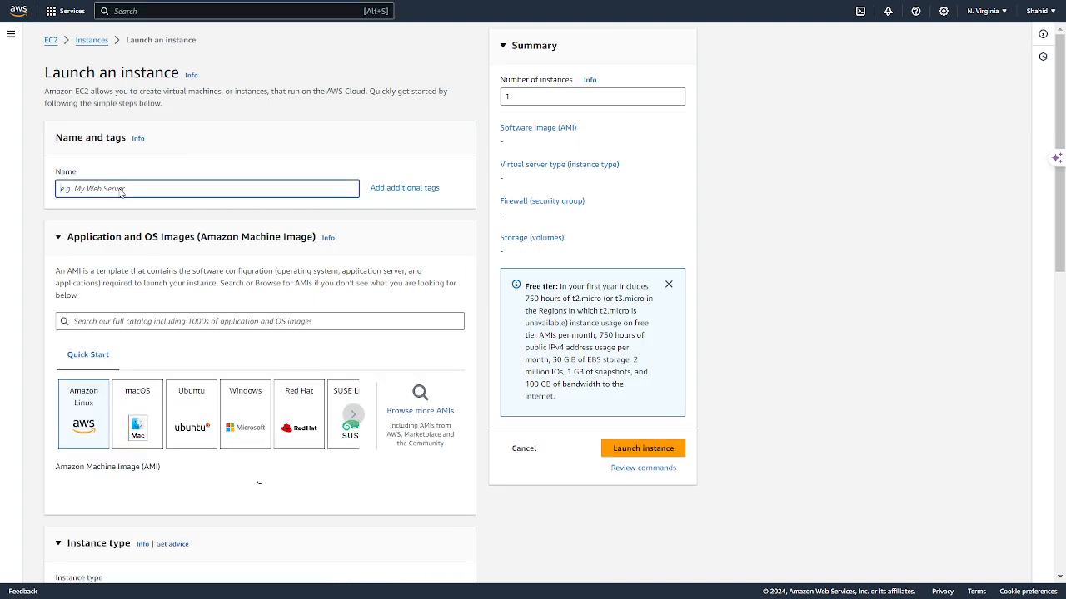
{"action": "type", "text": "A"}
{"action": "scroll", "coordinate": [158, 198], "scroll_direction": "down", "scroll_amount": 1}
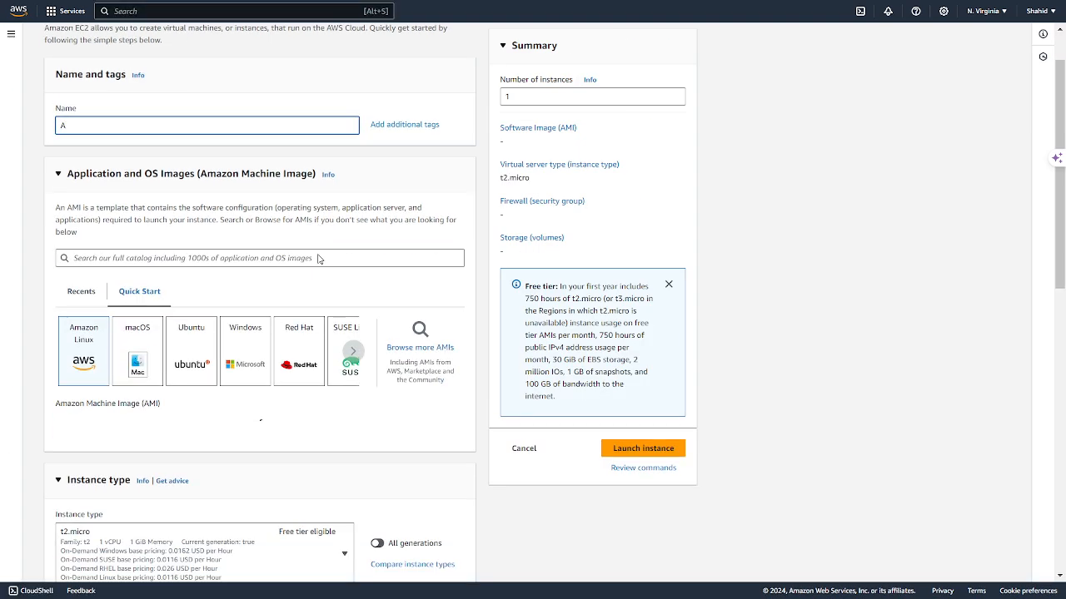
{"action": "scroll", "coordinate": [139, 196], "scroll_direction": "down", "scroll_amount": 4}
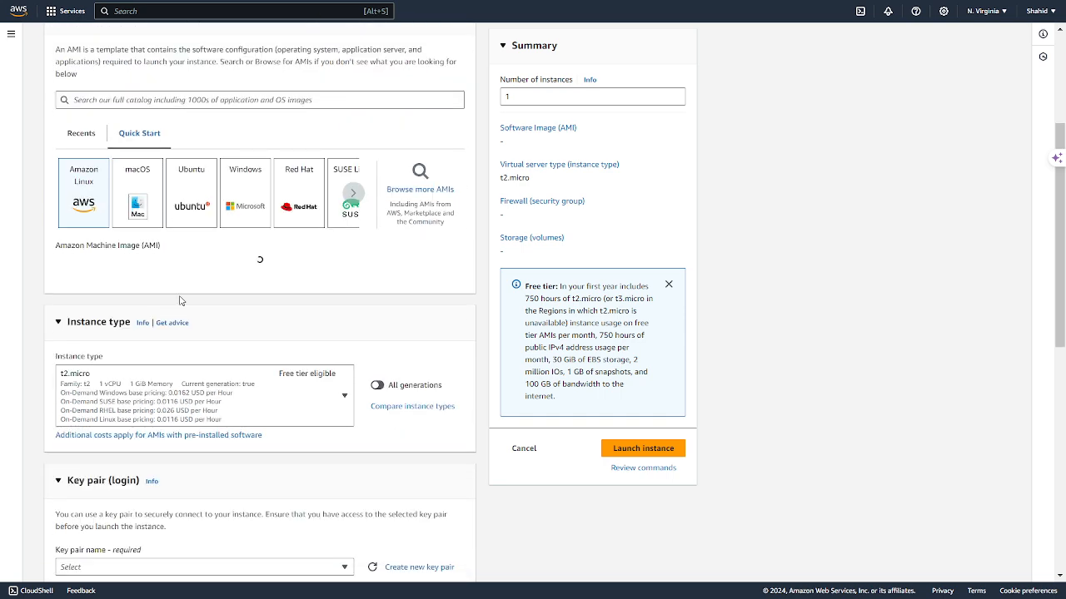
Step: Choose to proceed without a key pair for instance A
{"action": "scroll", "coordinate": [154, 274], "scroll_direction": "down", "scroll_amount": 2}
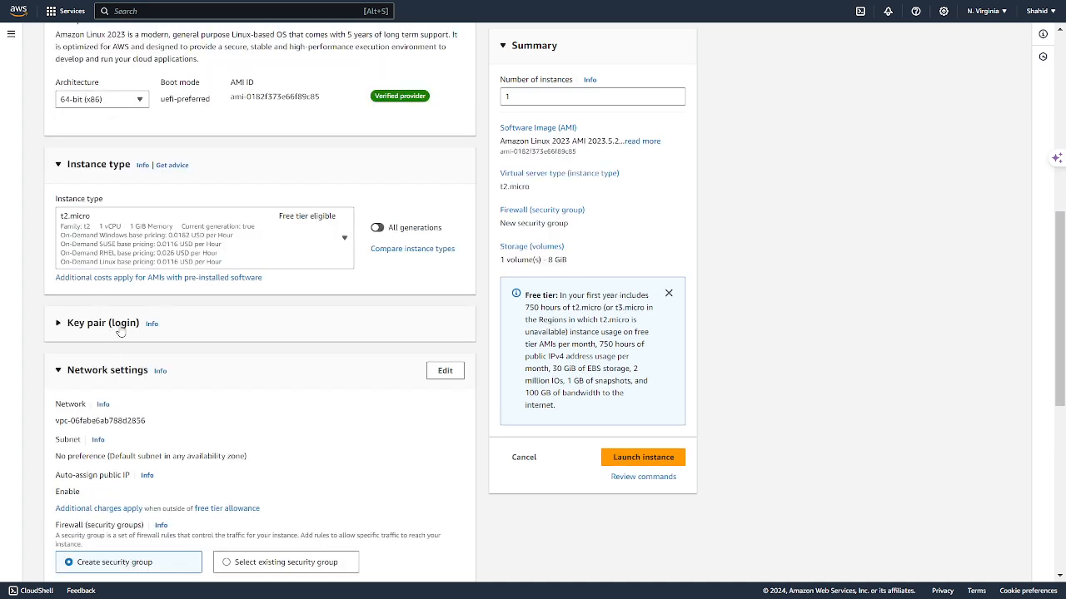
{"action": "left_click", "coordinate": [104, 324]}
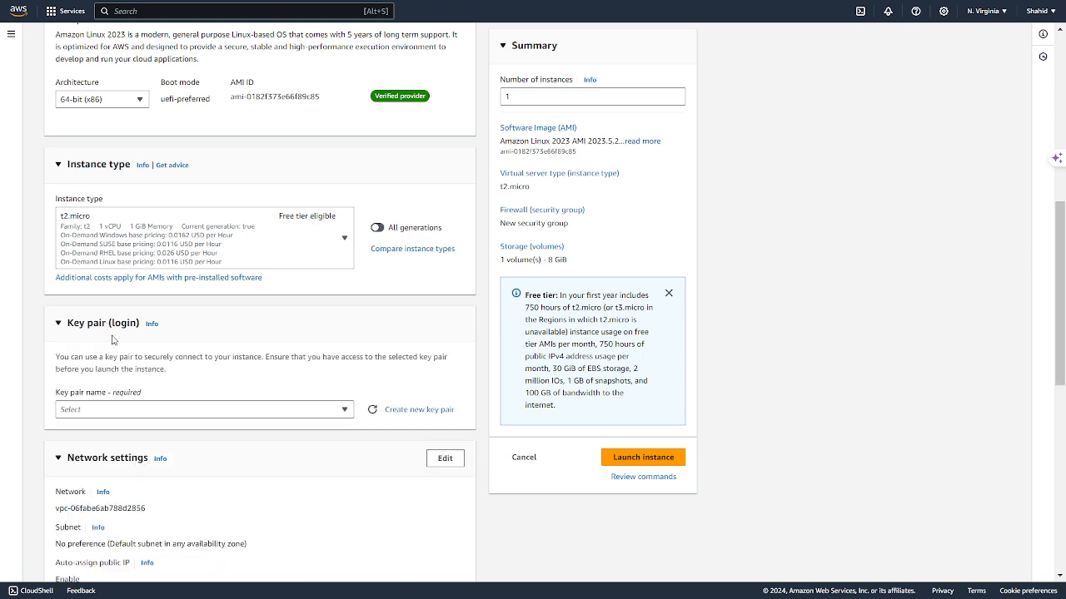
{"action": "left_click", "coordinate": [103, 413]}
{"action": "left_click", "coordinate": [125, 445]}
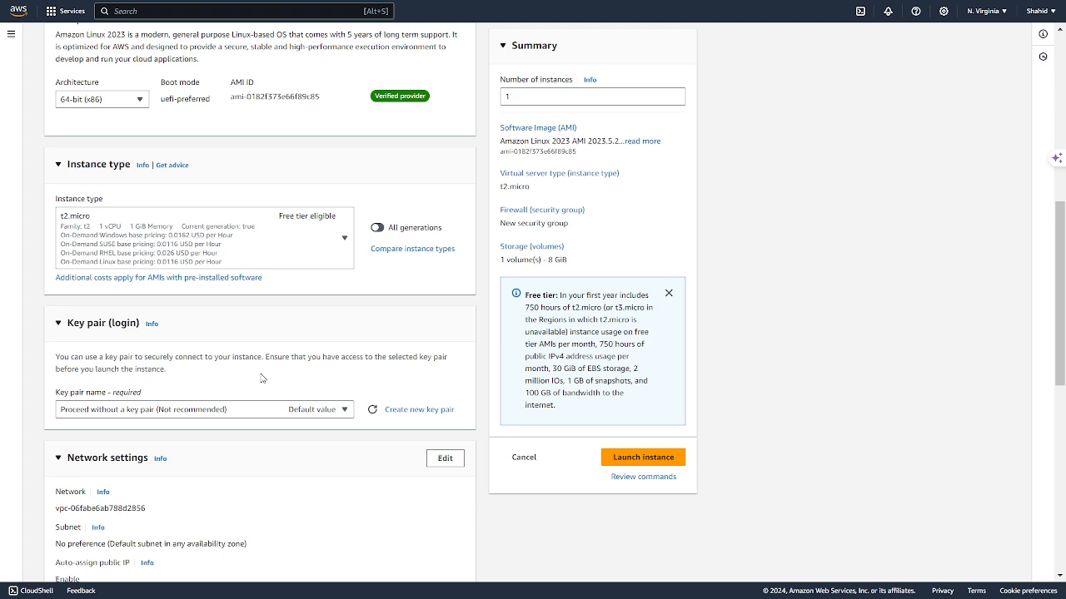
Step: Edit the network settings of instance A and place it in A-vpc
{"action": "scroll", "coordinate": [261, 379], "scroll_direction": "up", "scroll_amount": 2}
{"action": "scroll", "coordinate": [261, 379], "scroll_direction": "down", "scroll_amount": 4}
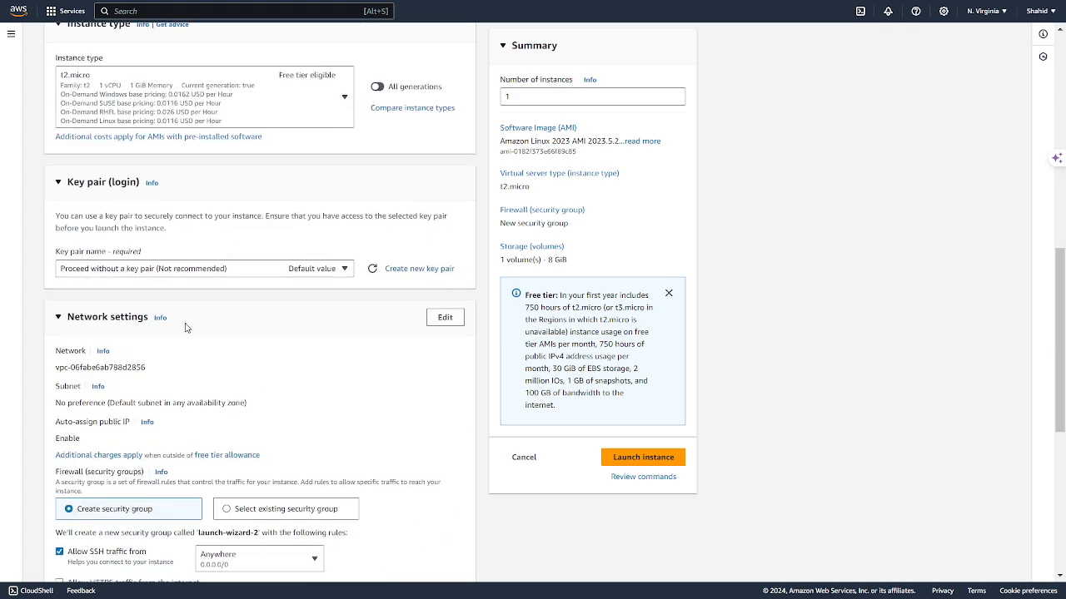
{"action": "left_click", "coordinate": [445, 317]}
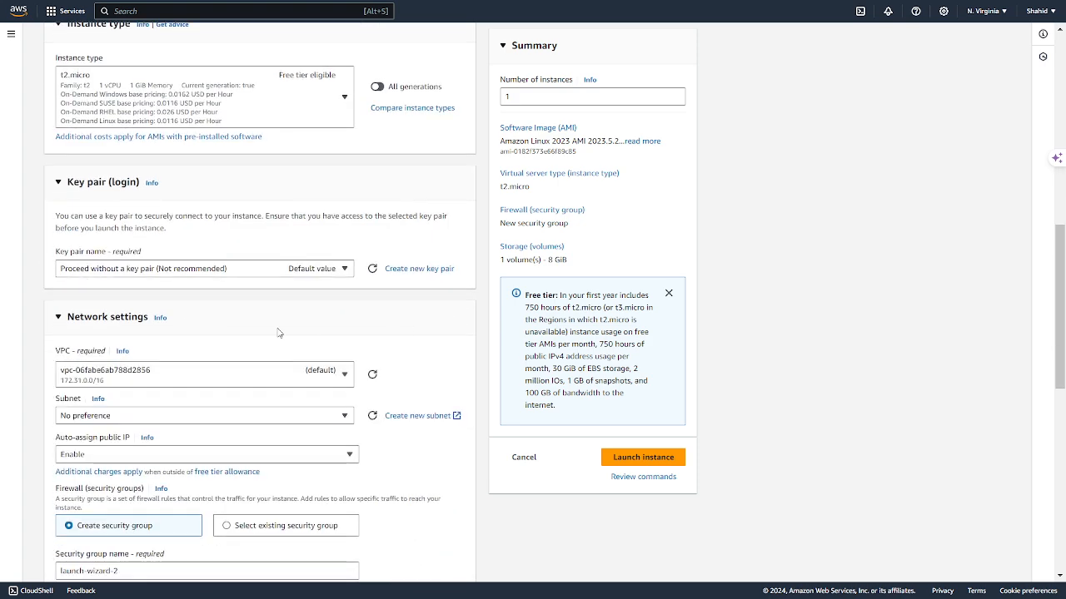
{"action": "scroll", "coordinate": [278, 333], "scroll_direction": "down", "scroll_amount": 2}
{"action": "left_click", "coordinate": [144, 278]}
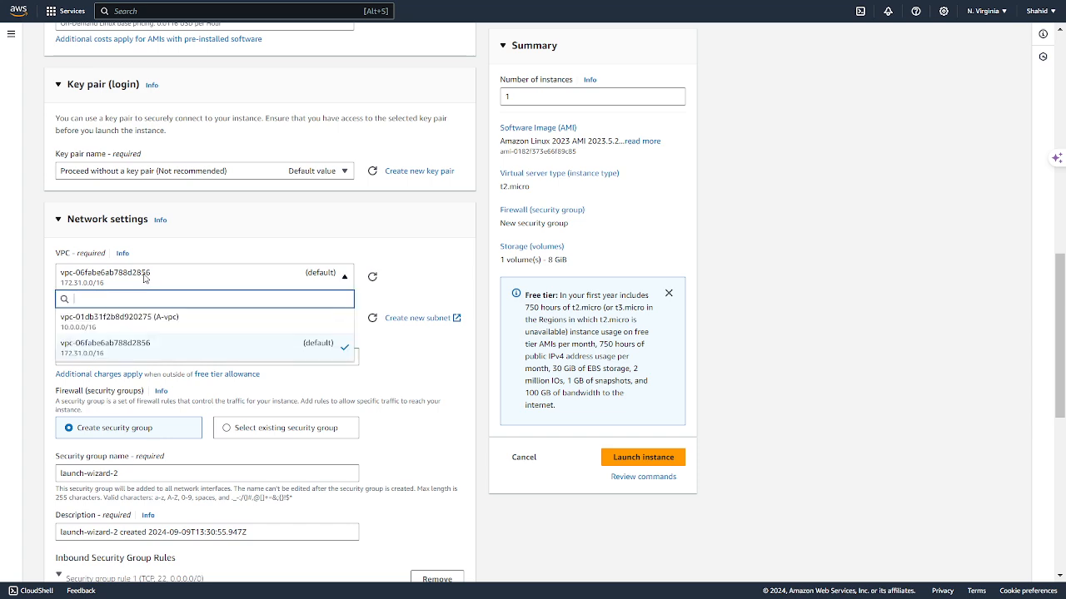
{"action": "left_click", "coordinate": [162, 321]}
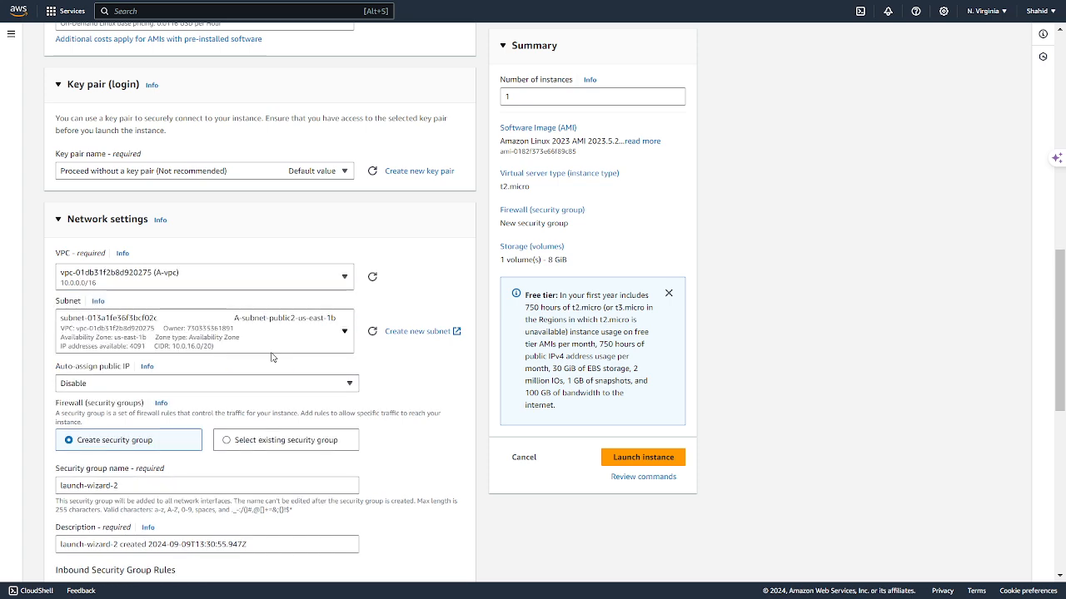
Step: Review instance A's public IP assignment options, security group rules and storage configuration
{"action": "scroll", "coordinate": [200, 397], "scroll_direction": "down", "scroll_amount": 1}
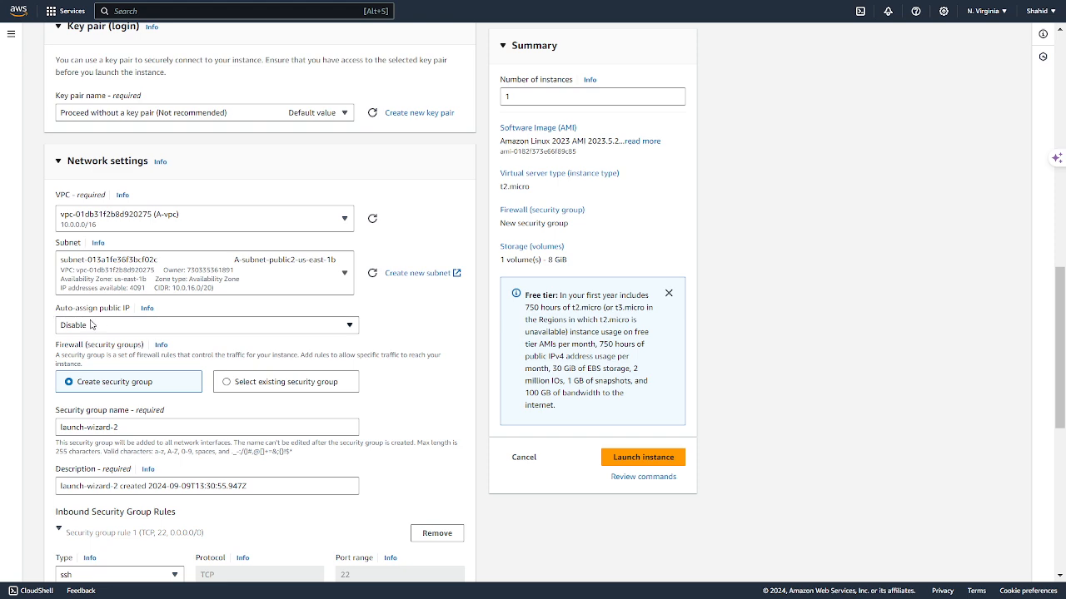
{"action": "left_click", "coordinate": [153, 324]}
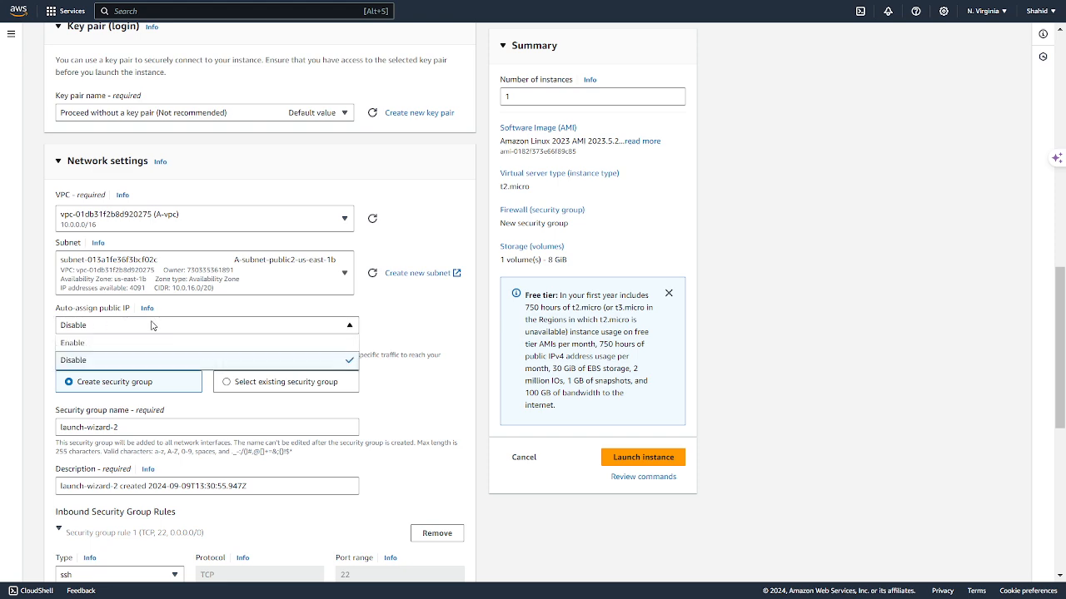
{"action": "left_click", "coordinate": [153, 325]}
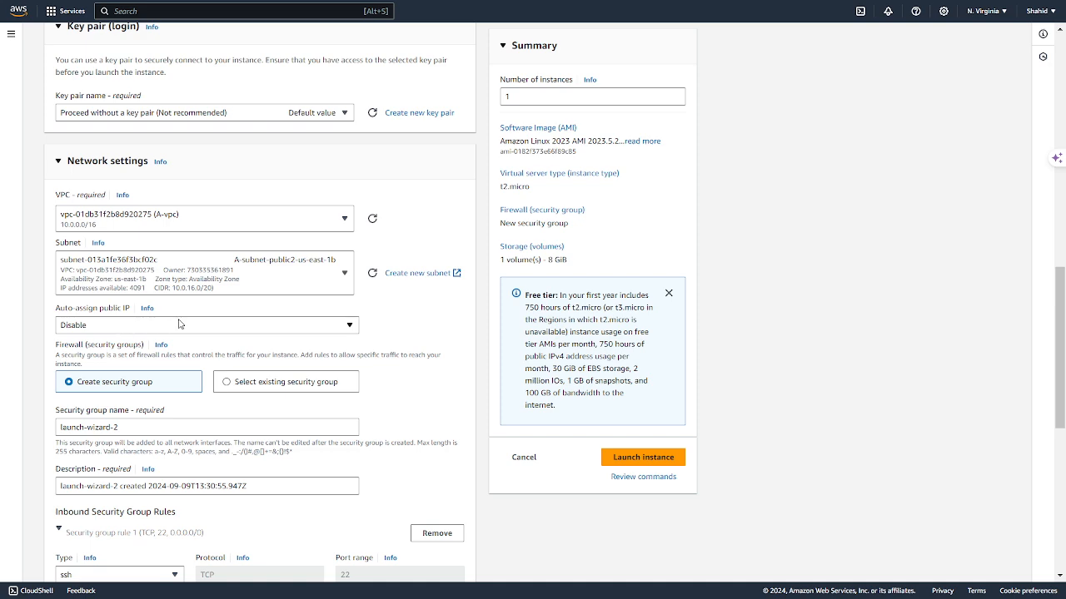
{"action": "scroll", "coordinate": [178, 325], "scroll_direction": "down", "scroll_amount": 1}
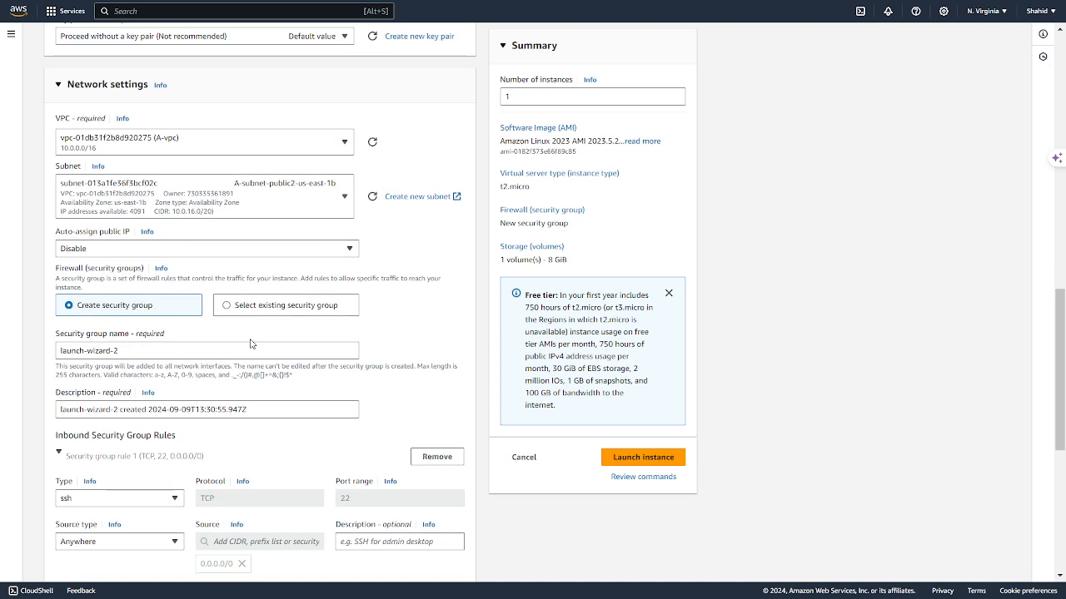
{"action": "scroll", "coordinate": [190, 349], "scroll_direction": "down", "scroll_amount": 1}
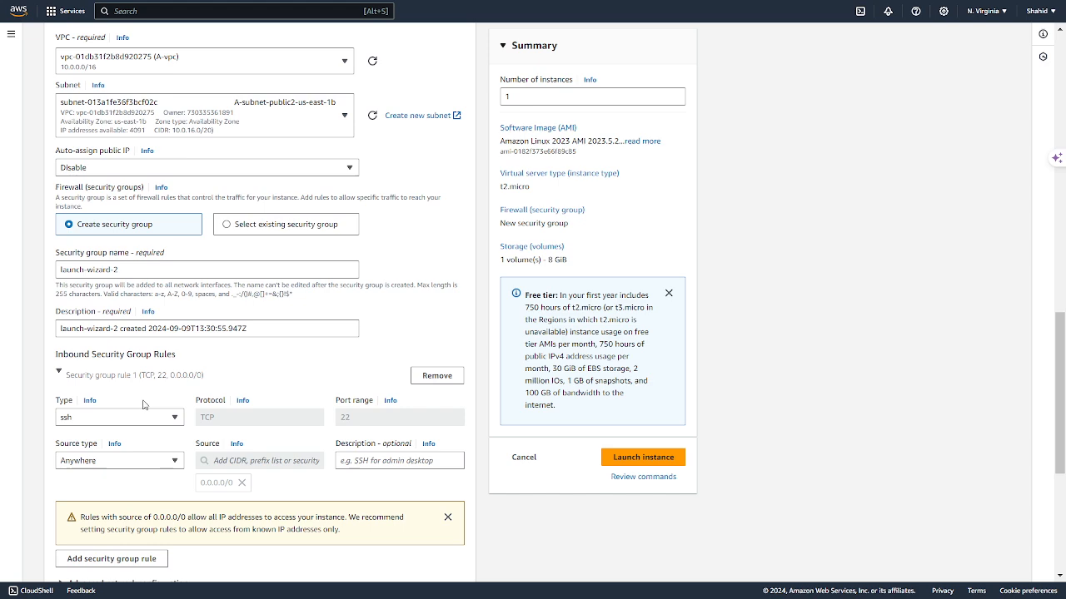
{"action": "scroll", "coordinate": [147, 404], "scroll_direction": "down", "scroll_amount": 1}
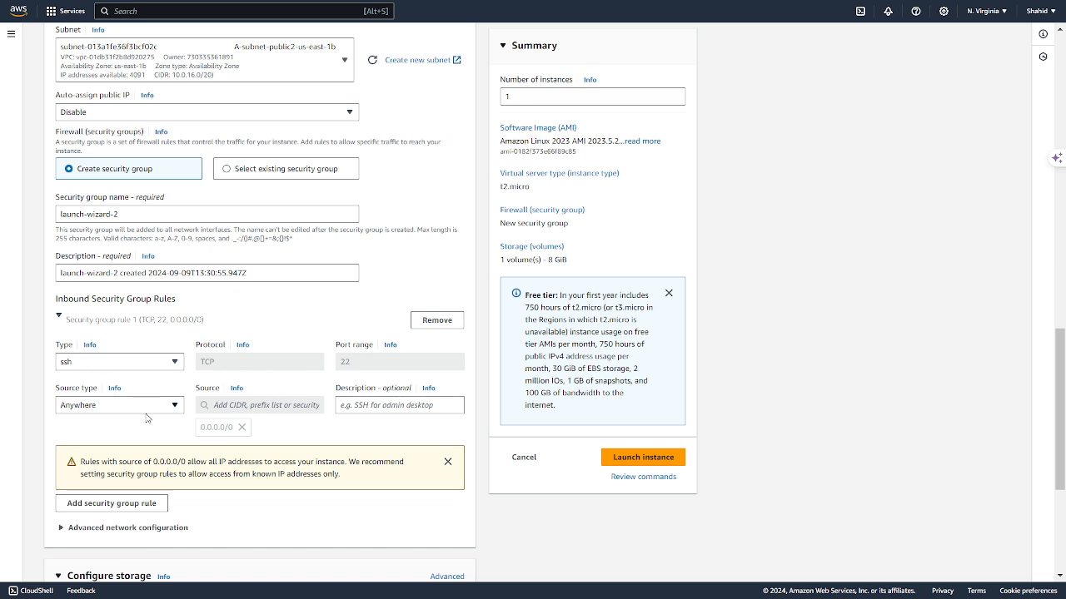
{"action": "scroll", "coordinate": [298, 376], "scroll_direction": "down", "scroll_amount": 4}
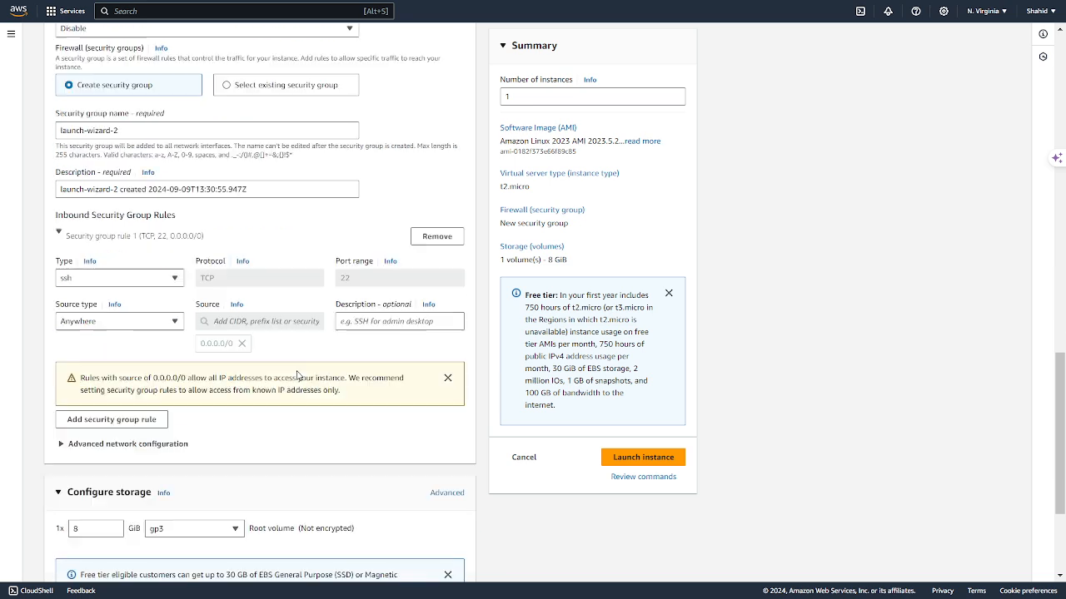
{"action": "scroll", "coordinate": [298, 376], "scroll_direction": "up", "scroll_amount": 6}
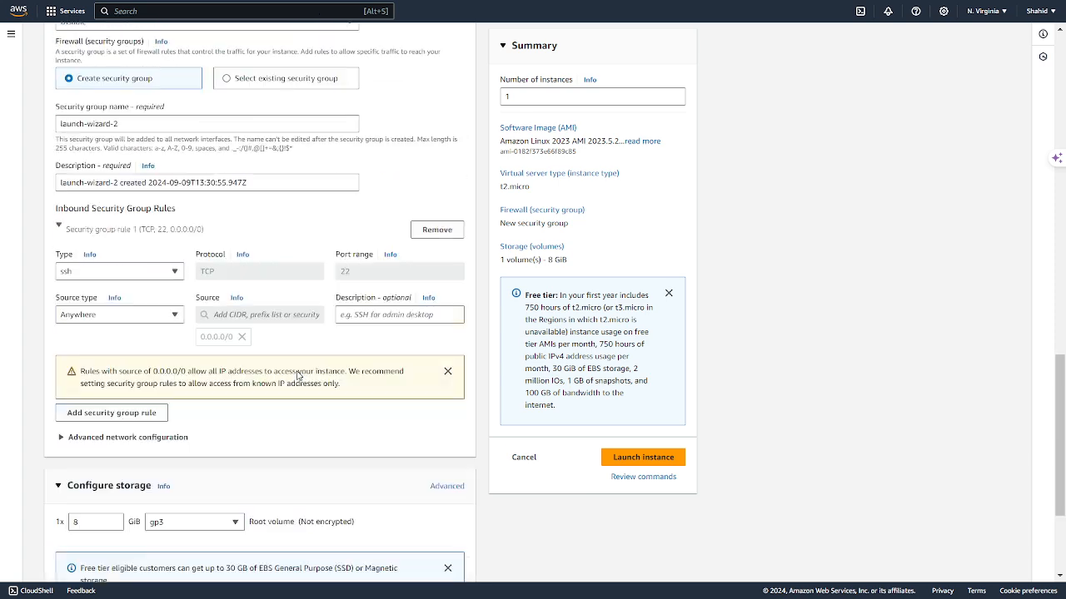
{"action": "scroll", "coordinate": [410, 252], "scroll_direction": "up", "scroll_amount": 2}
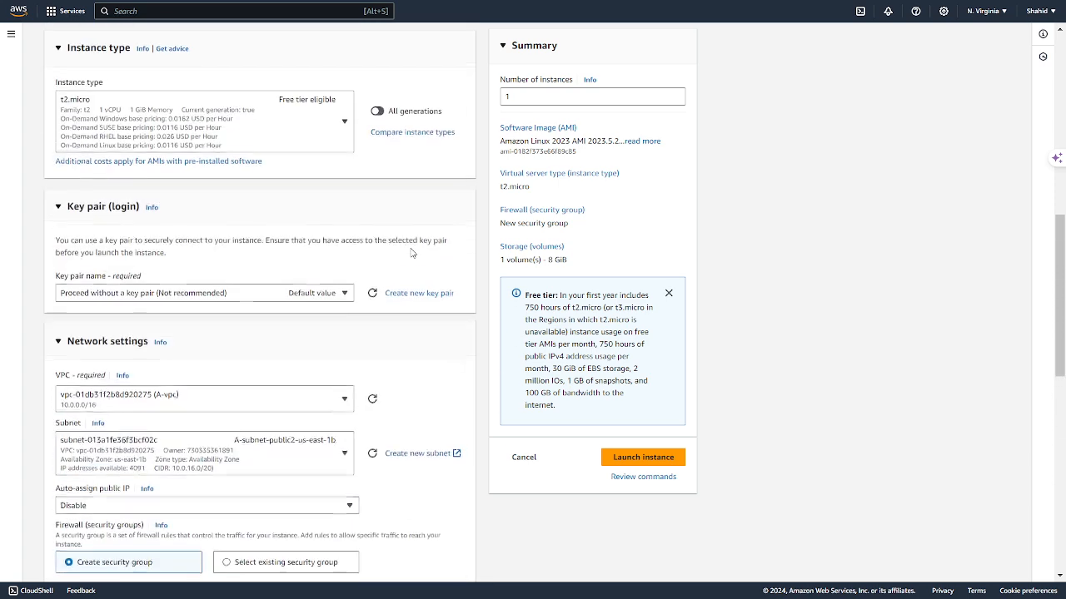
Step: Launch instance A and open the list of all instances
{"action": "left_click", "coordinate": [617, 457]}
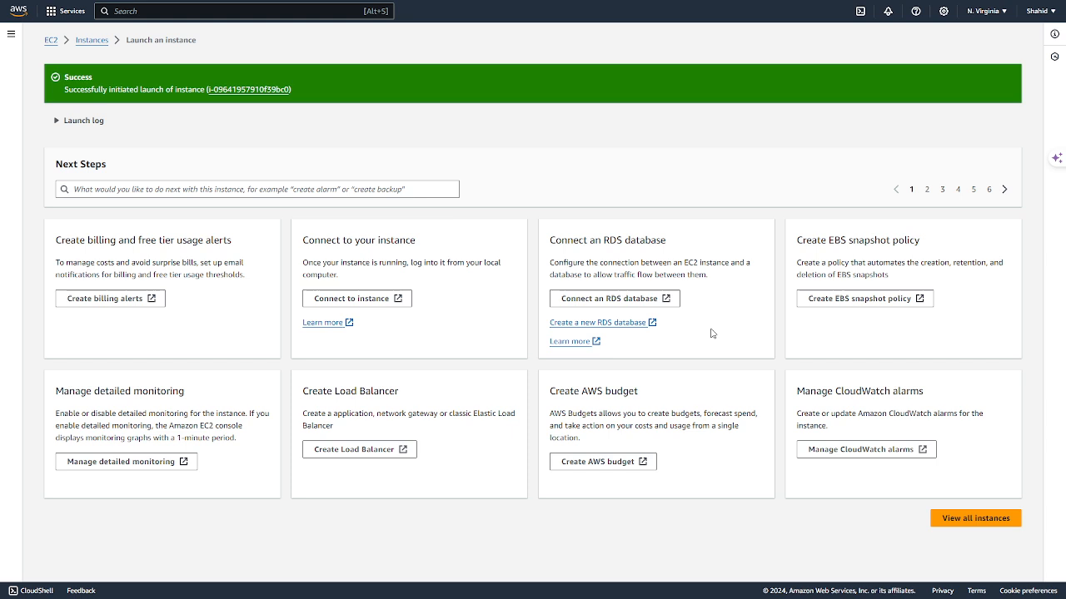
{"action": "left_click", "coordinate": [959, 516]}
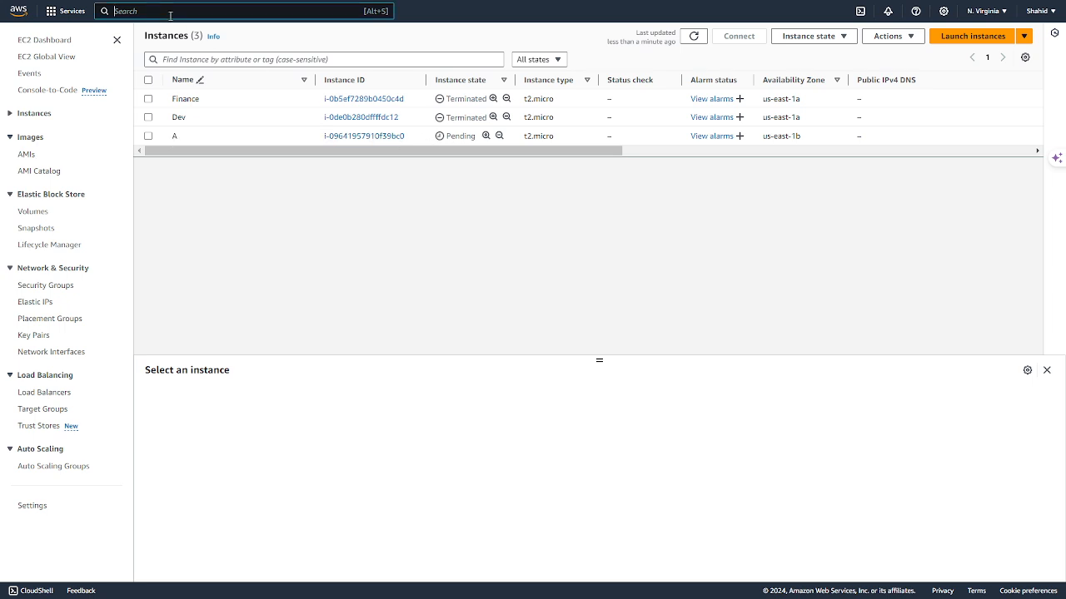
Step: Search the console for ec2, start launching another instance and name it B
{"action": "type", "text": "ec2"}
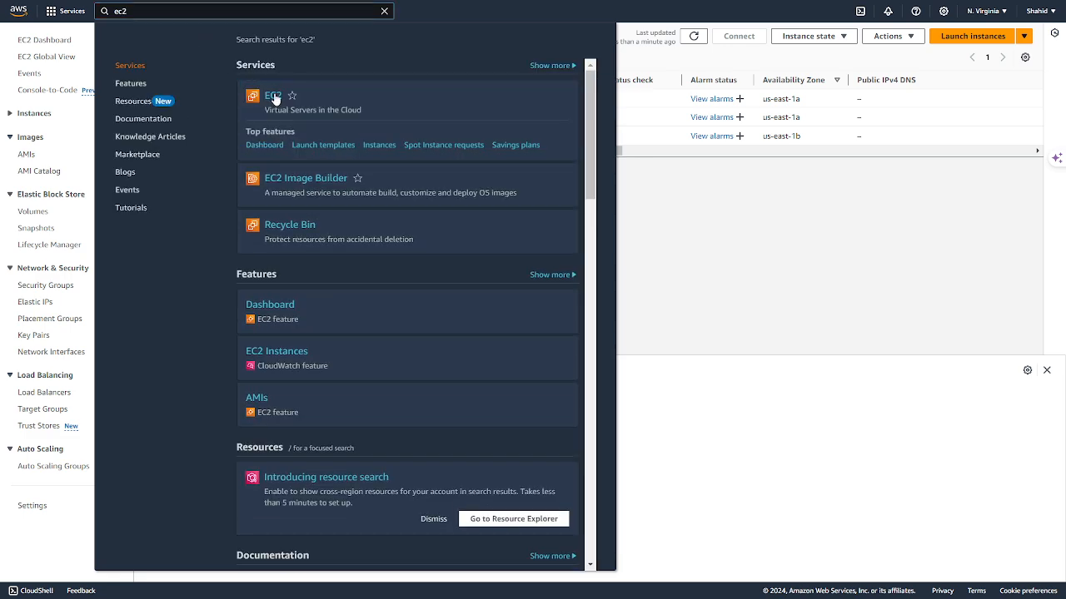
{"action": "left_click", "coordinate": [274, 99]}
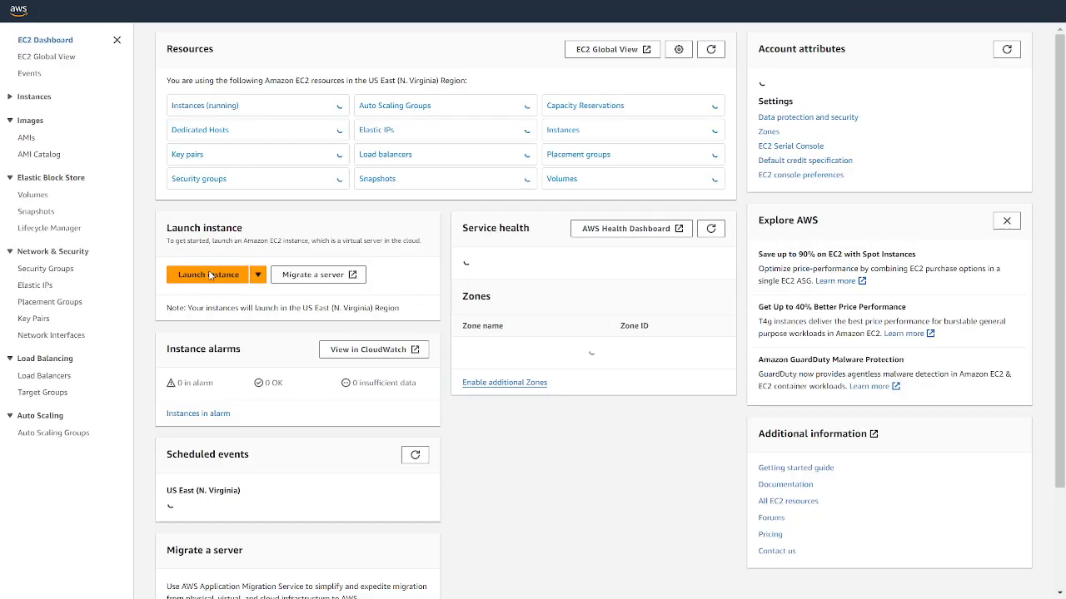
{"action": "left_click", "coordinate": [208, 274]}
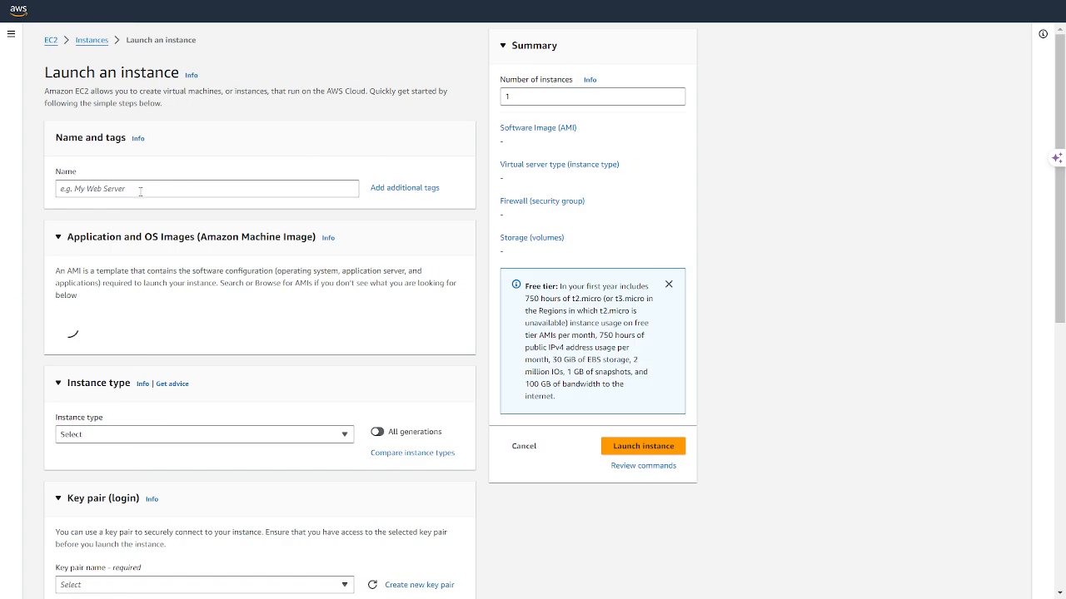
{"action": "left_click", "coordinate": [141, 191]}
{"action": "type", "text": "B"}
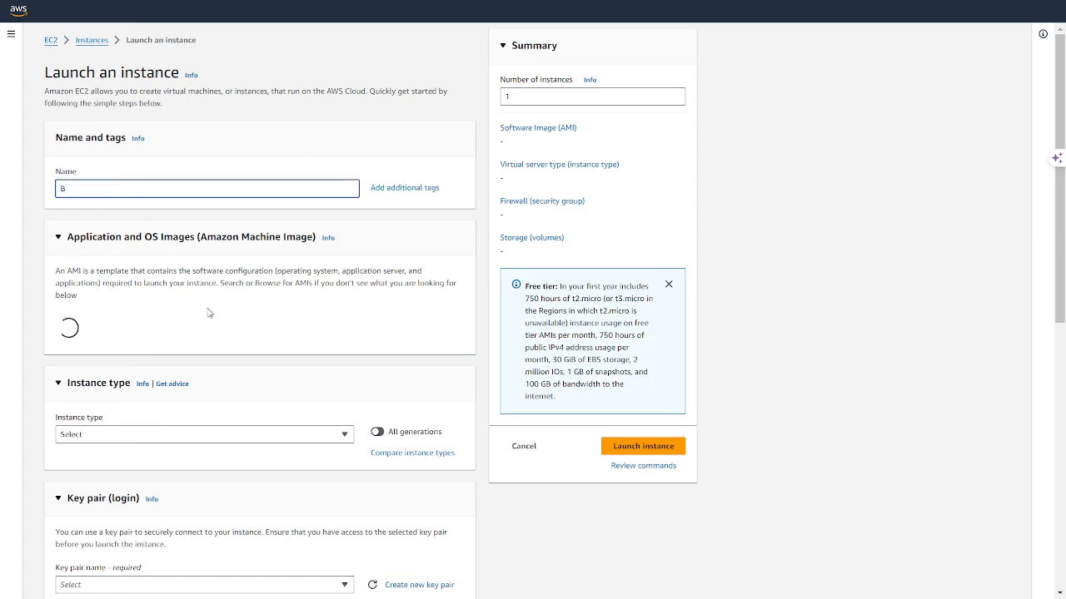
Step: Choose to proceed without a key pair for instance B
{"action": "scroll", "coordinate": [207, 308], "scroll_direction": "down", "scroll_amount": 1}
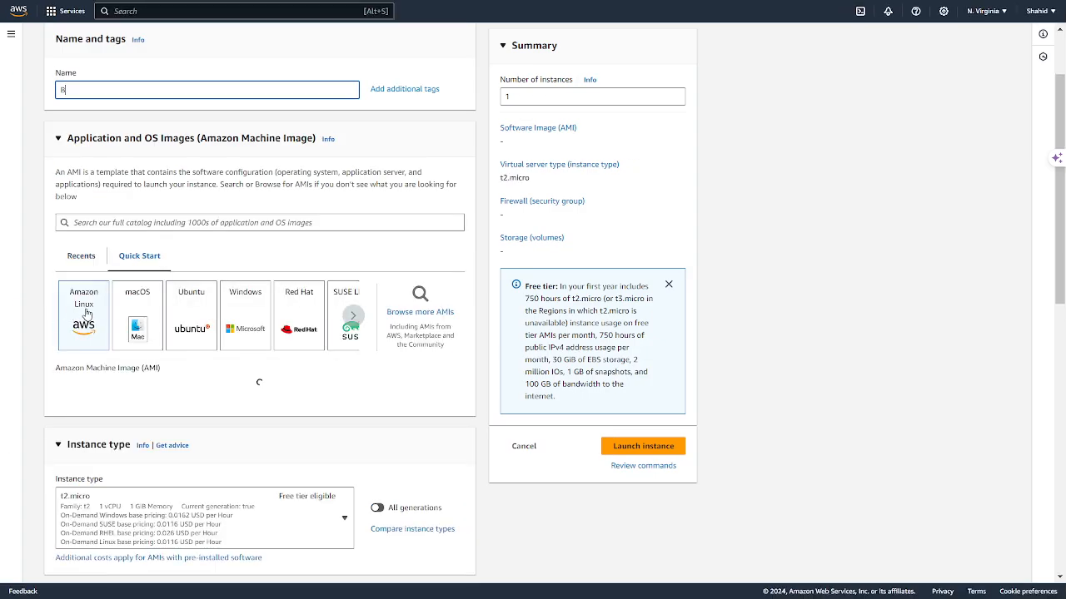
{"action": "scroll", "coordinate": [127, 336], "scroll_direction": "down", "scroll_amount": 1}
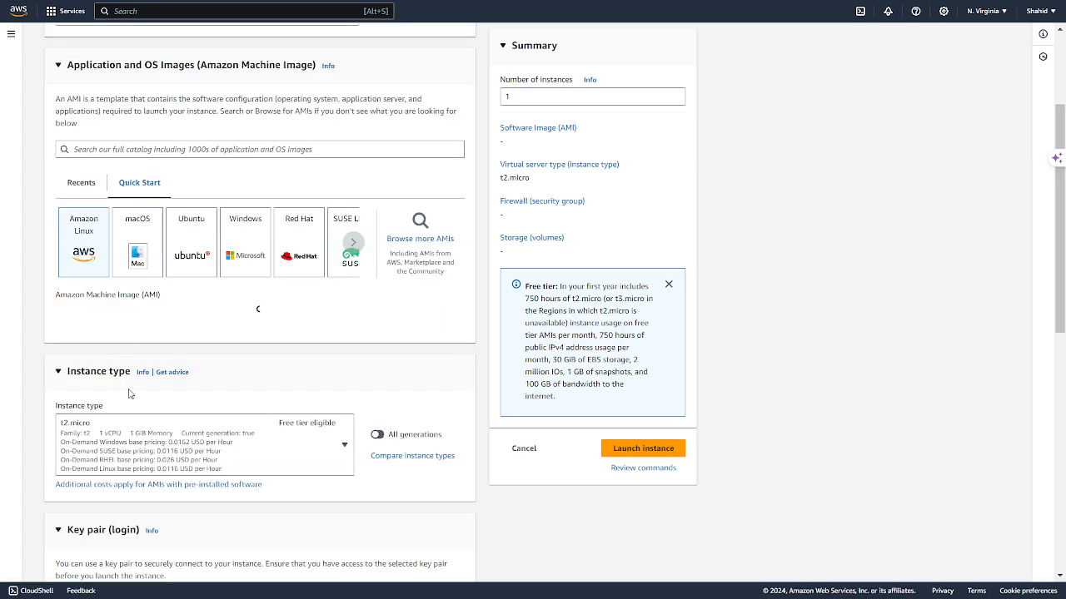
{"action": "scroll", "coordinate": [127, 335], "scroll_direction": "down", "scroll_amount": 2}
{"action": "scroll", "coordinate": [178, 271], "scroll_direction": "down", "scroll_amount": 1}
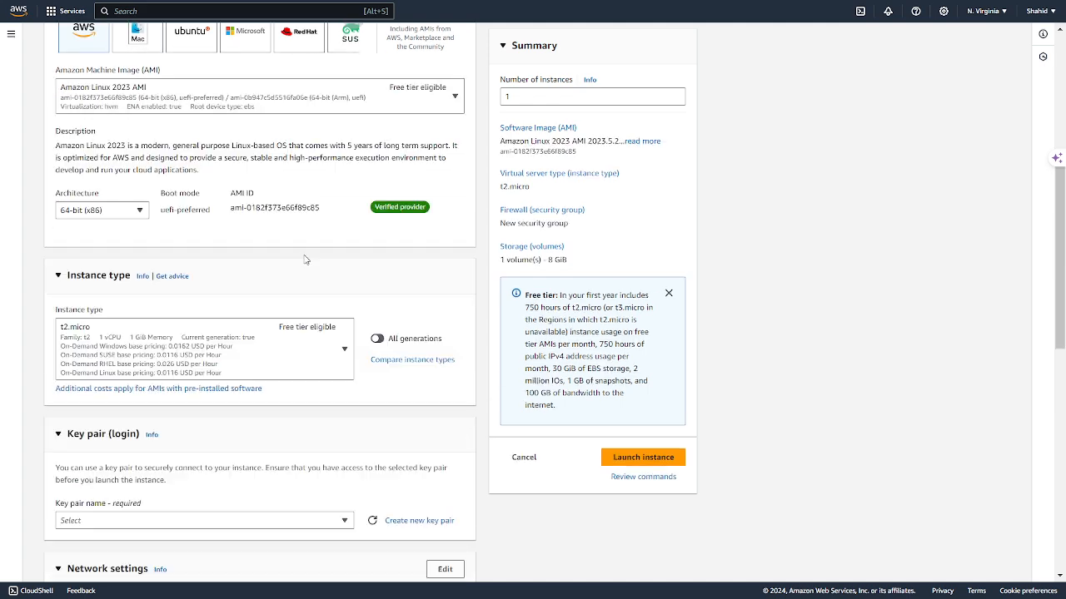
{"action": "scroll", "coordinate": [275, 277], "scroll_direction": "down", "scroll_amount": 1}
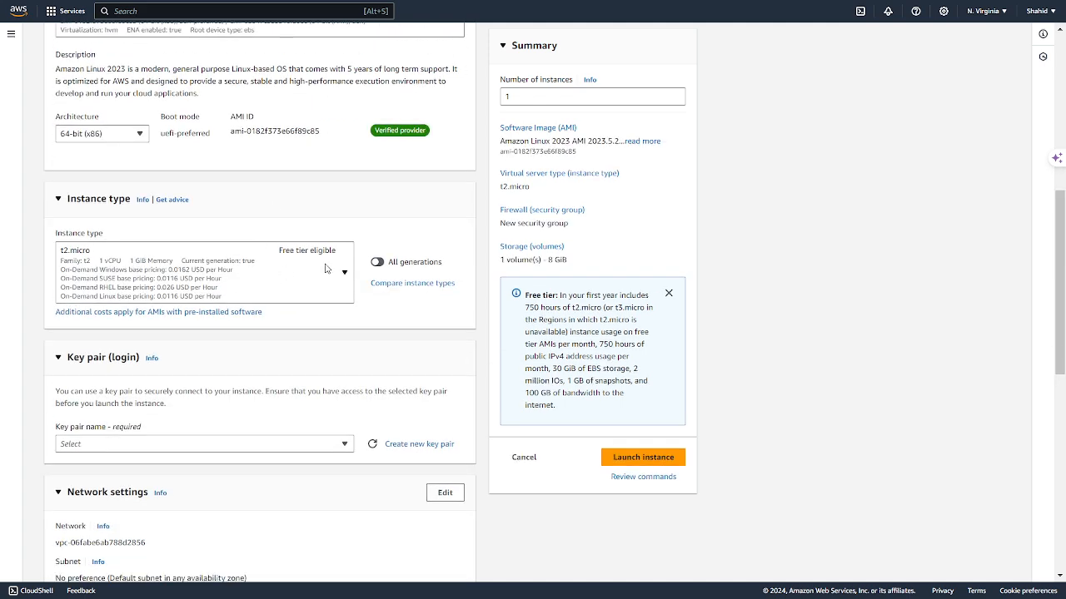
{"action": "scroll", "coordinate": [272, 285], "scroll_direction": "down", "scroll_amount": 1}
{"action": "left_click", "coordinate": [159, 352]}
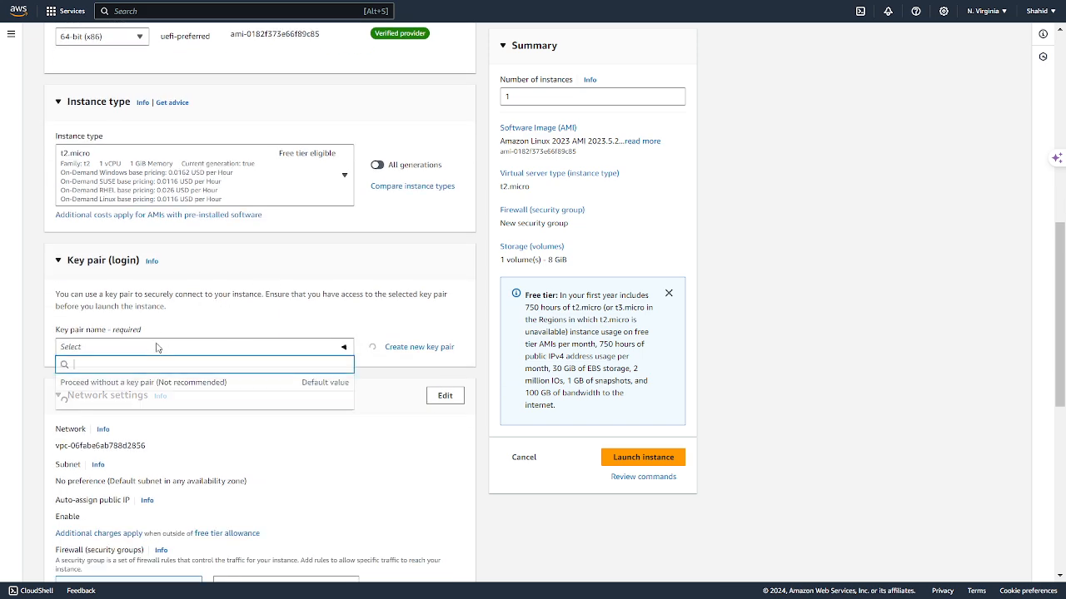
{"action": "left_click", "coordinate": [131, 385]}
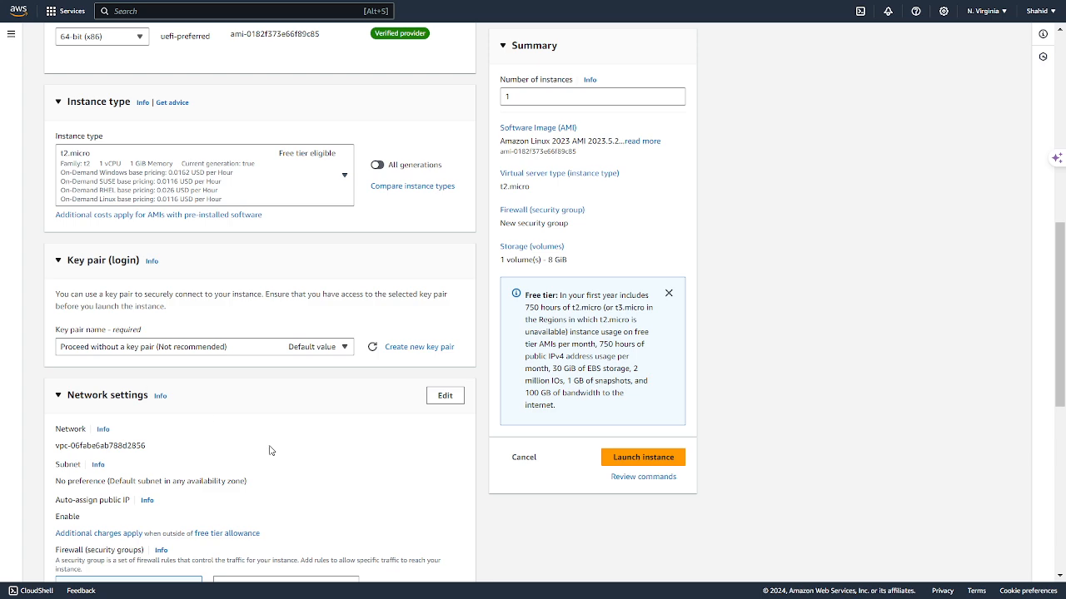
Step: Edit the network settings of instance B, keeping the default VPC and selecting subnet-0a30444351f16ff27 in us-east-1a
{"action": "left_click", "coordinate": [445, 396]}
{"action": "scroll", "coordinate": [308, 395], "scroll_direction": "down", "scroll_amount": 3}
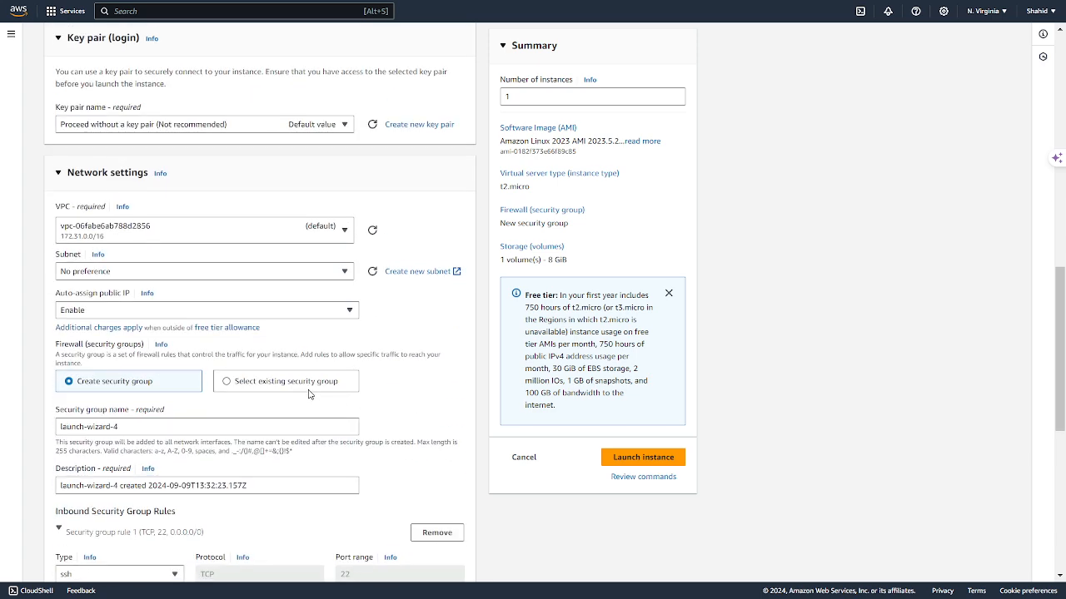
{"action": "left_click", "coordinate": [125, 224]}
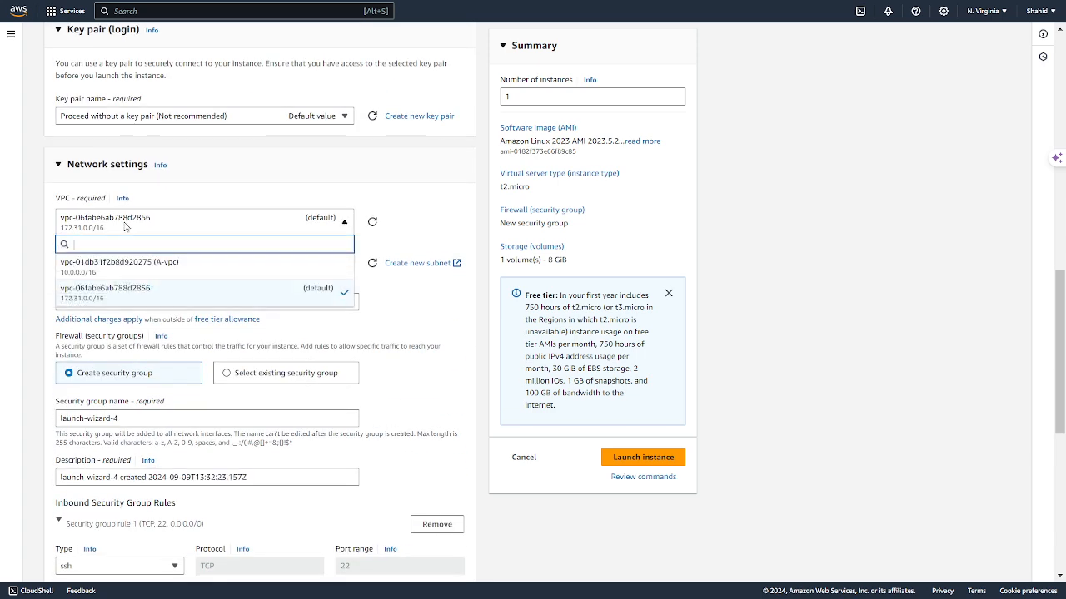
{"action": "left_click", "coordinate": [112, 296]}
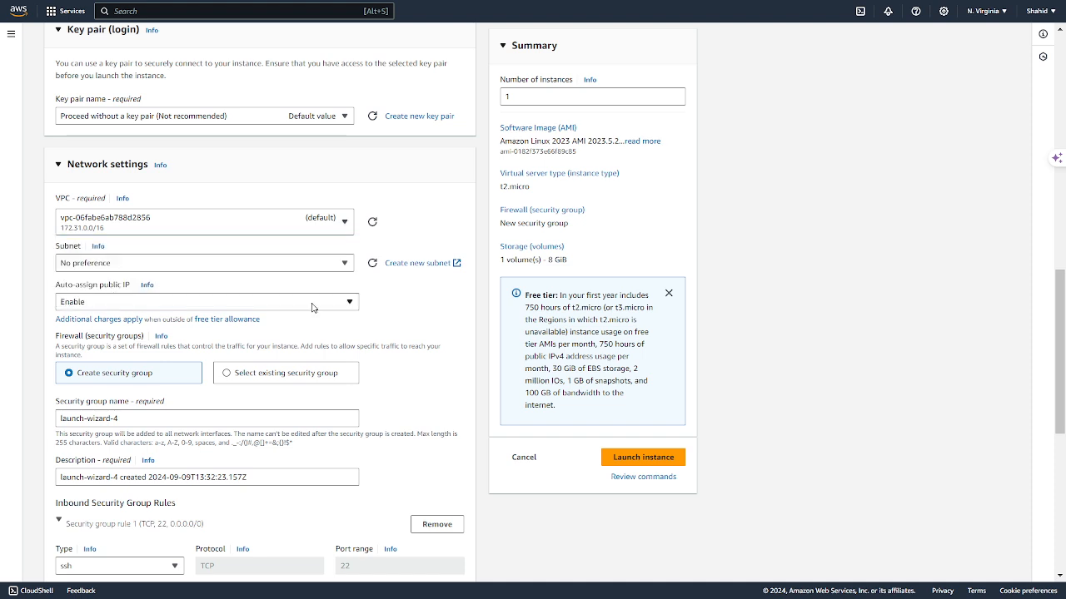
{"action": "left_click", "coordinate": [152, 266]}
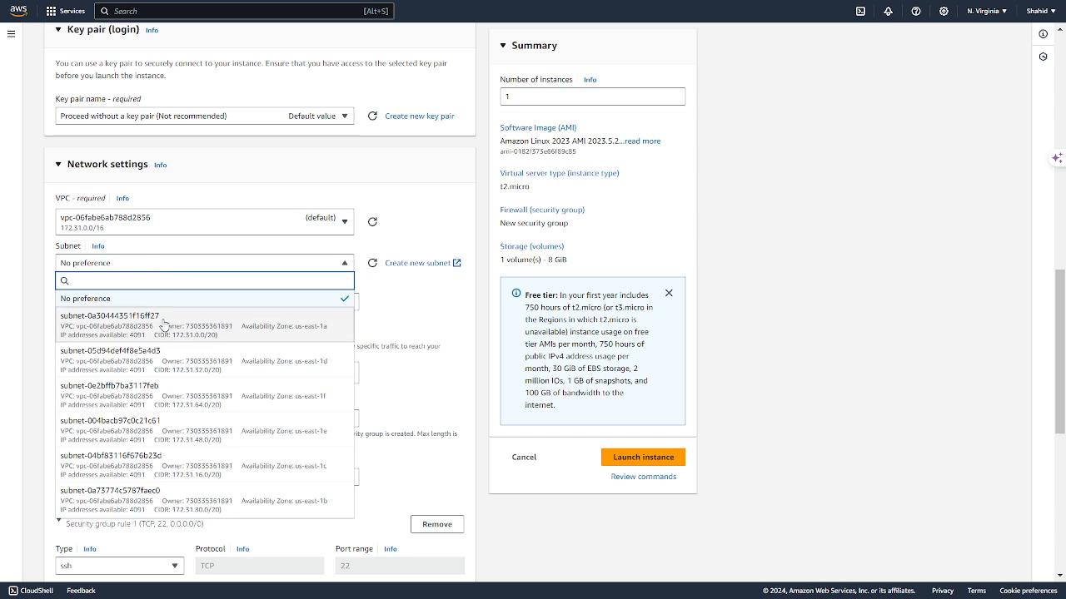
{"action": "left_click", "coordinate": [163, 324]}
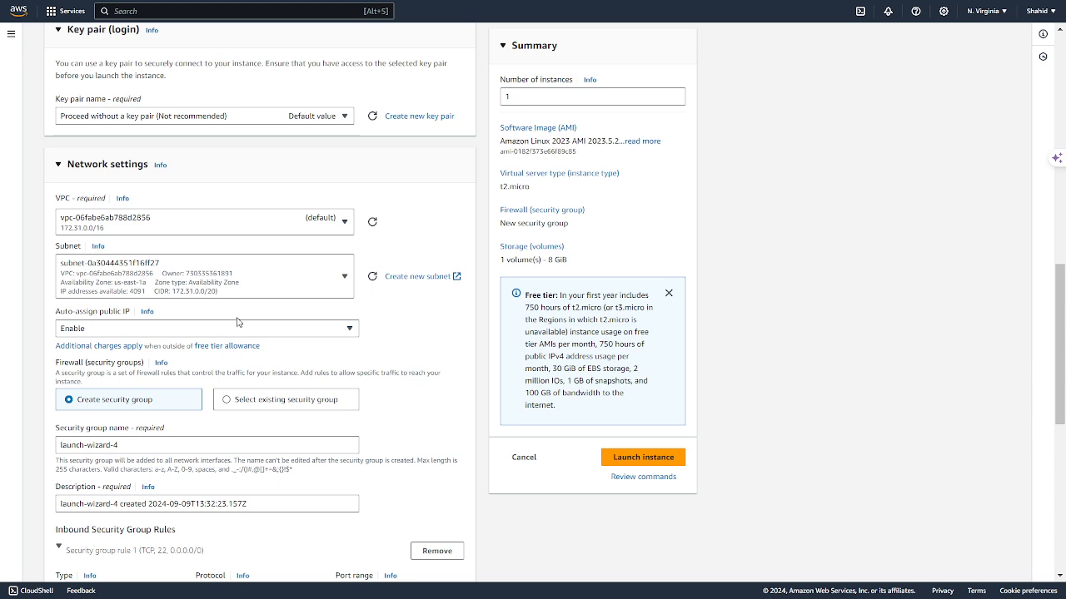
{"action": "scroll", "coordinate": [239, 322], "scroll_direction": "down", "scroll_amount": 1}
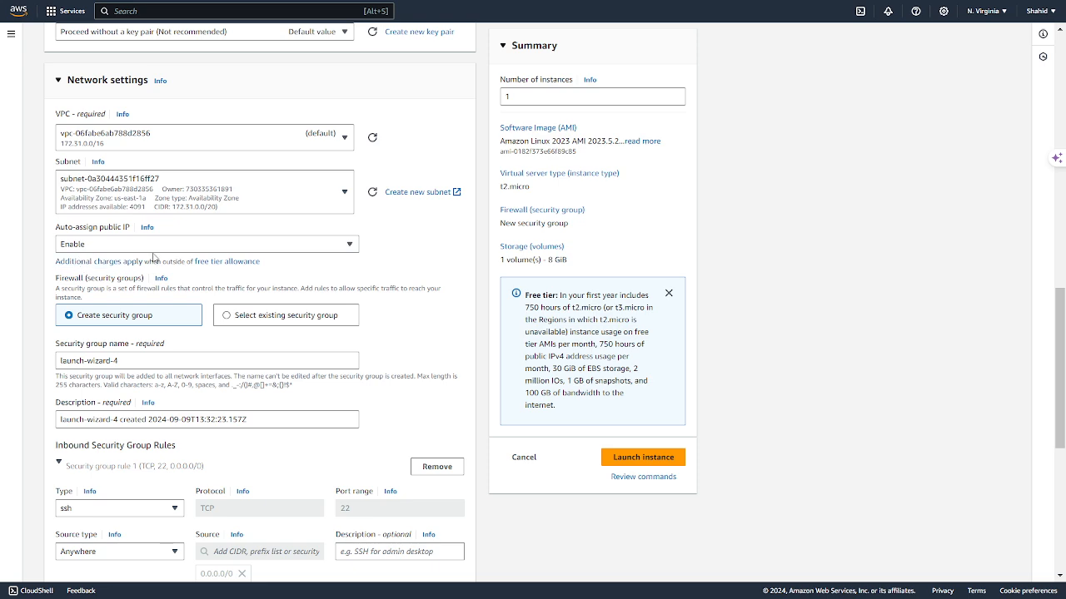
{"action": "scroll", "coordinate": [196, 262], "scroll_direction": "down", "scroll_amount": 1}
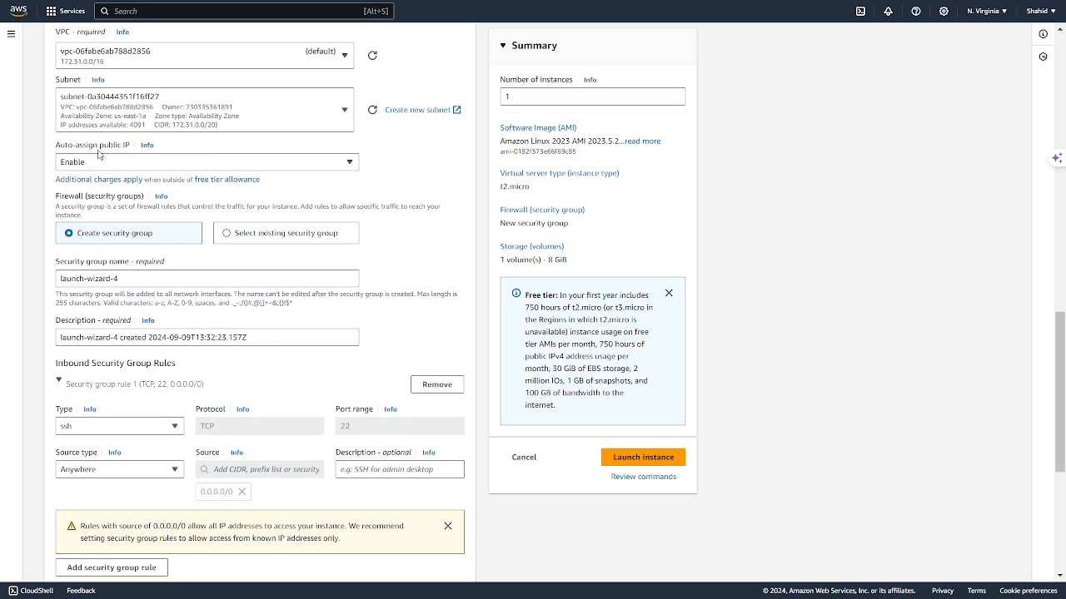
Step: Launch instance B with its default security group and storage settings, and open the list of all instances
{"action": "scroll", "coordinate": [119, 175], "scroll_direction": "down", "scroll_amount": 2}
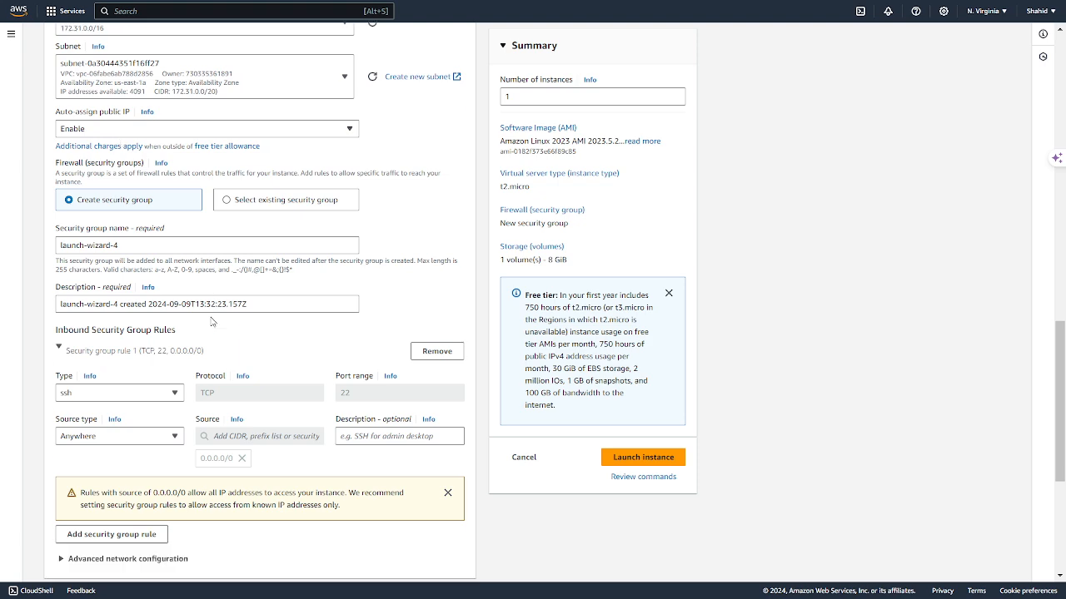
{"action": "scroll", "coordinate": [292, 402], "scroll_direction": "down", "scroll_amount": 2}
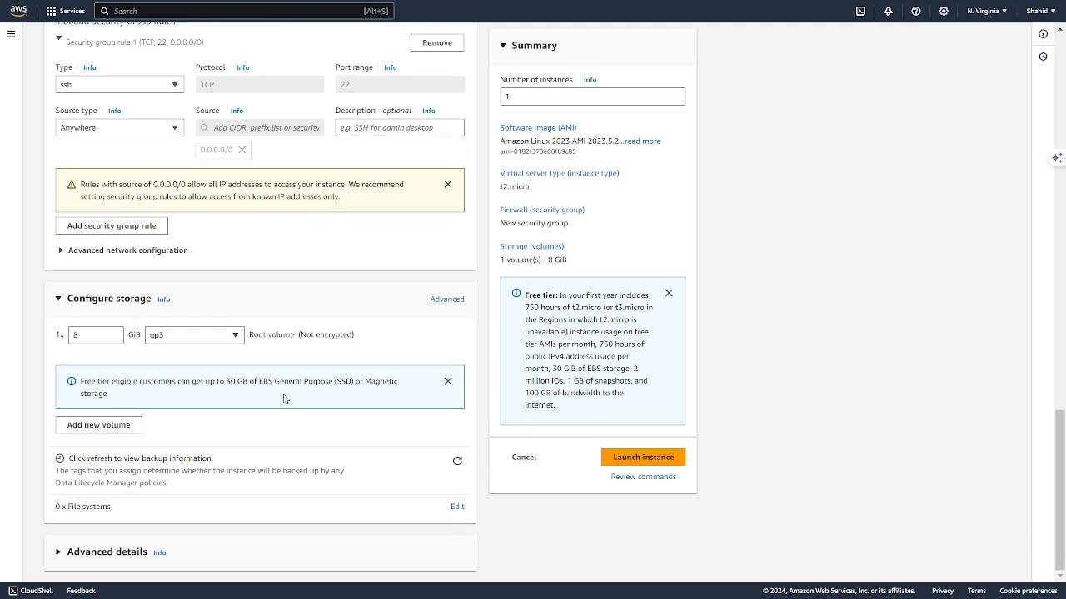
{"action": "scroll", "coordinate": [283, 398], "scroll_direction": "up", "scroll_amount": 2}
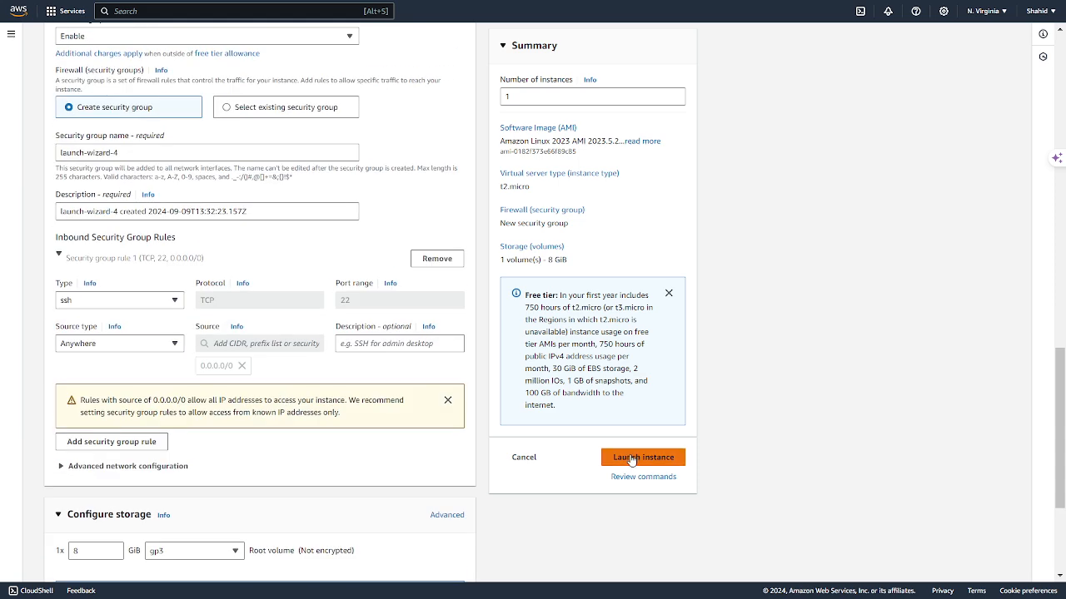
{"action": "left_click", "coordinate": [631, 459]}
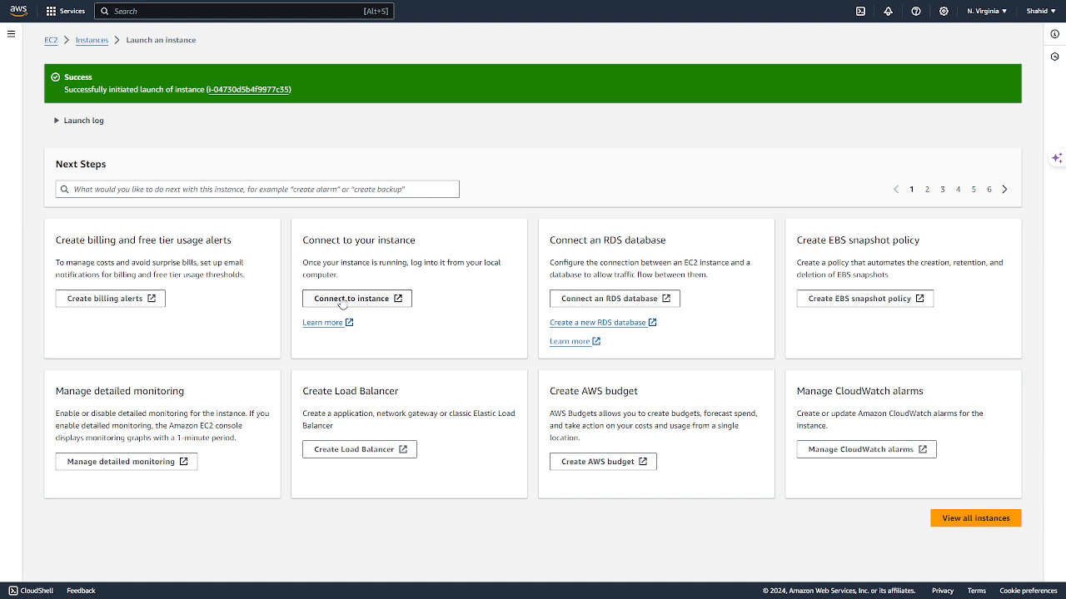
{"action": "left_click", "coordinate": [987, 520]}
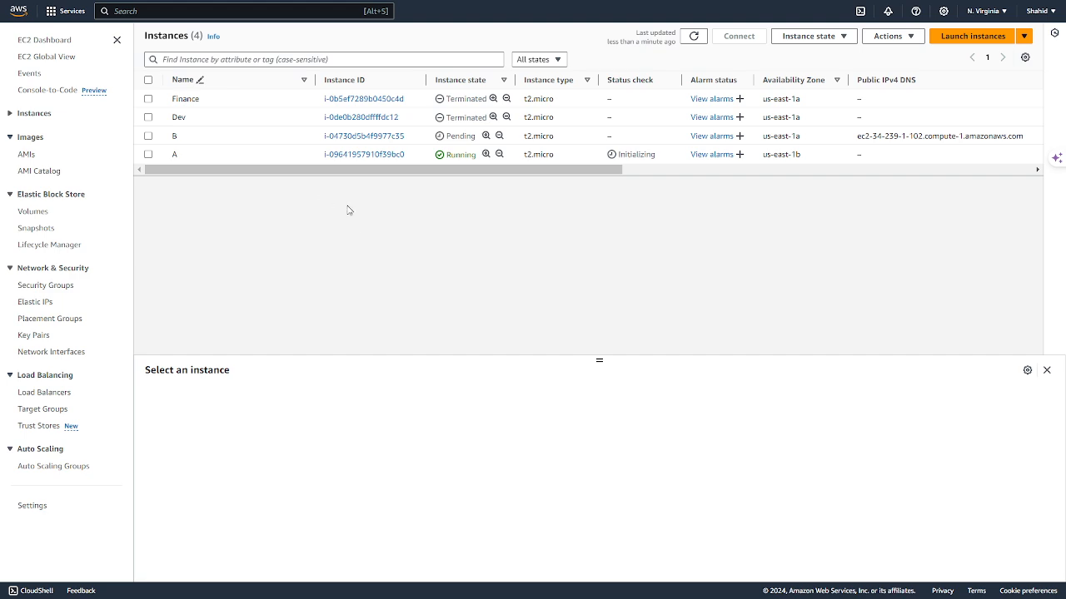
Step: Open the summary of instance A and examine its IP addresses, VPC and subnet
{"action": "left_click", "coordinate": [344, 156]}
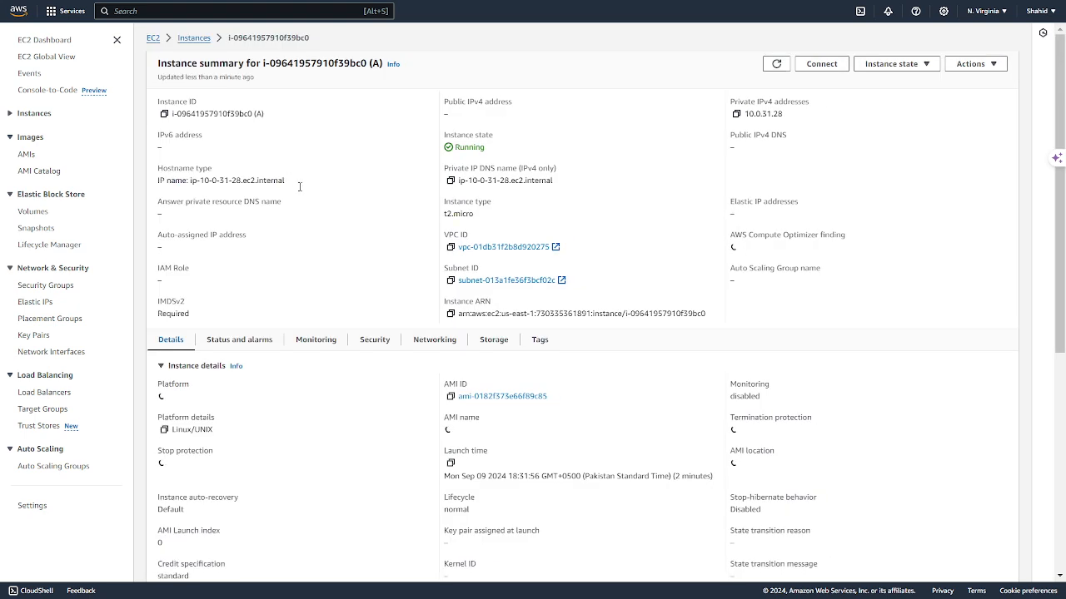
{"action": "left_click", "coordinate": [975, 64]}
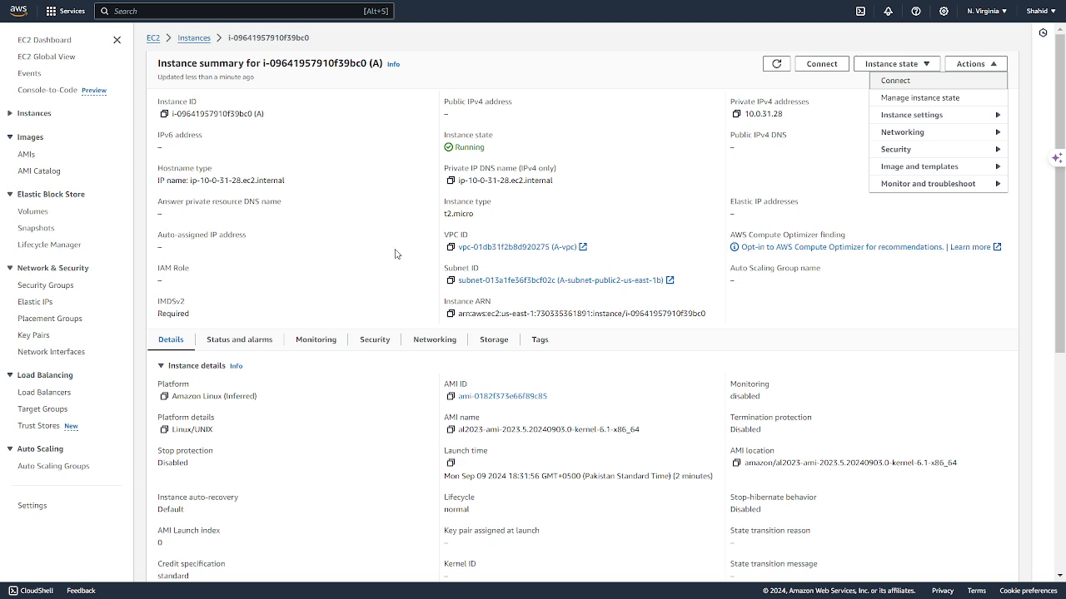
{"action": "left_click", "coordinate": [366, 259]}
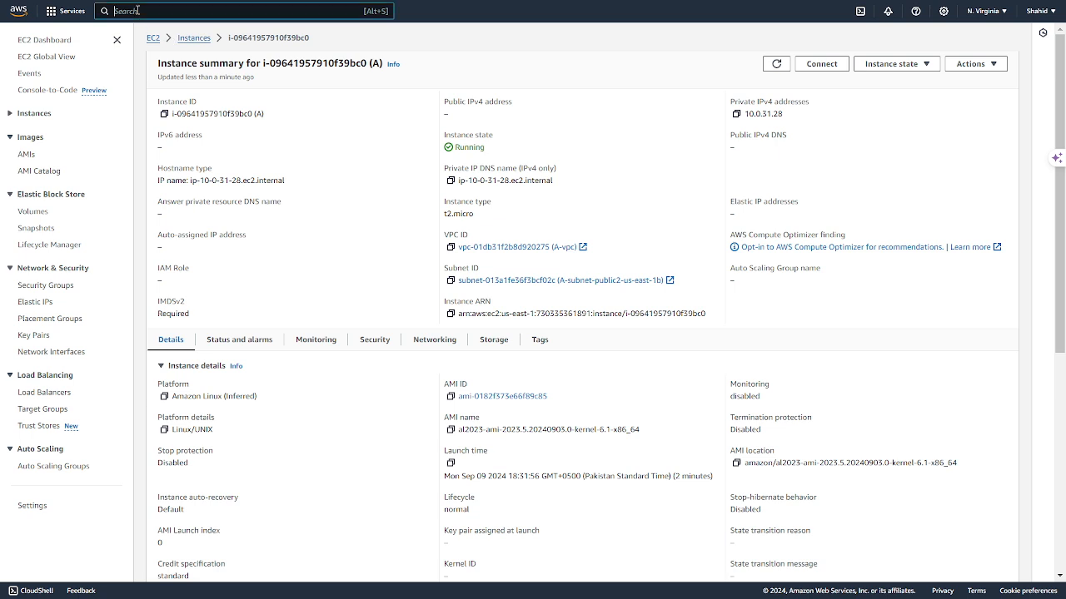
Step: Search the console for vpc and open the VPC dashboard
{"action": "type", "text": "vpc"}
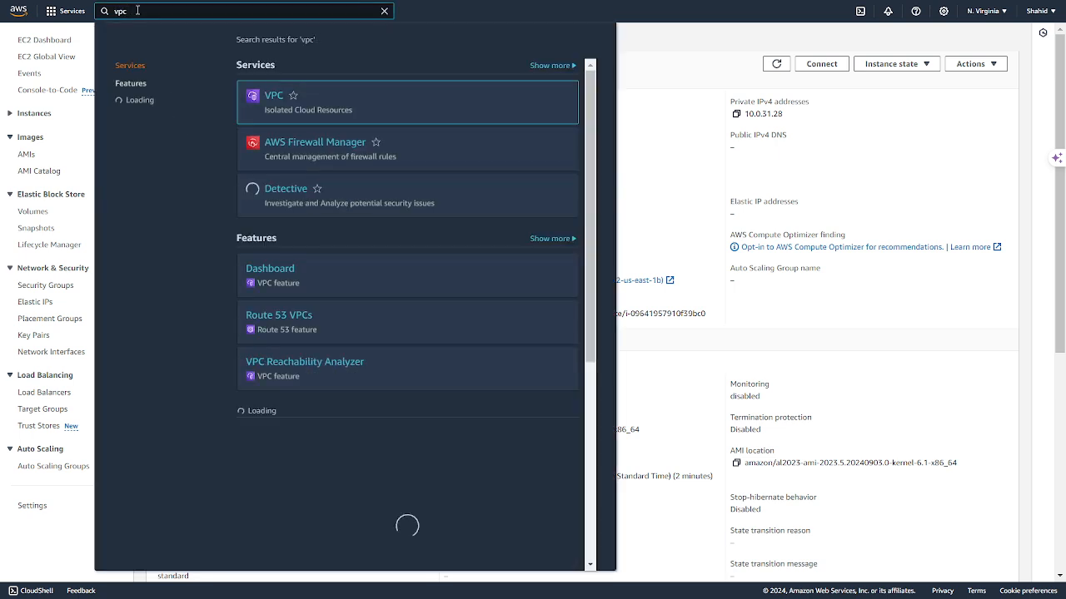
{"action": "mouse_move", "coordinate": [272, 100]}
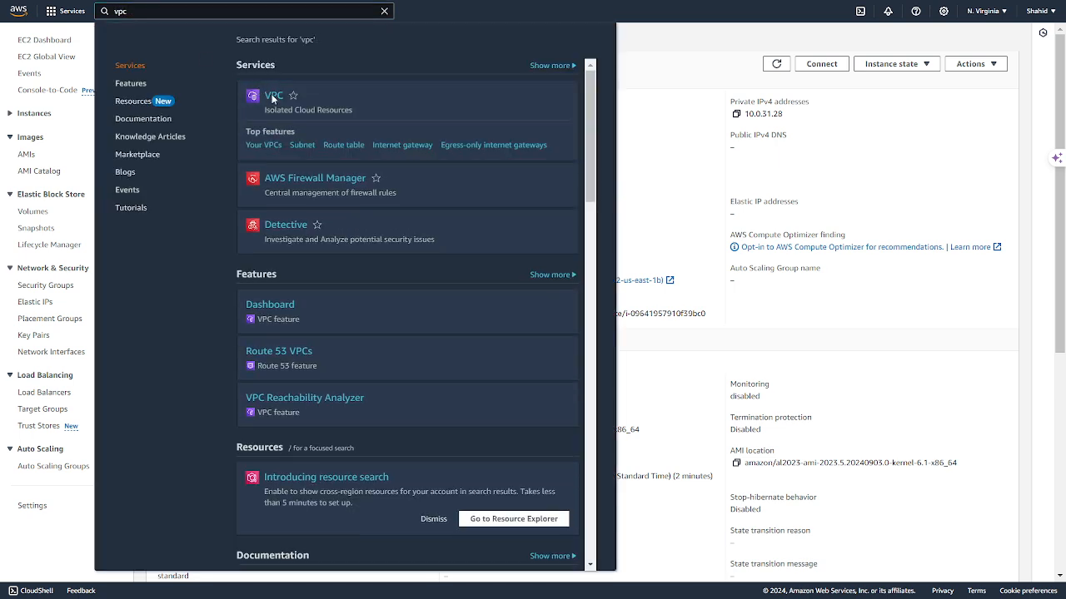
{"action": "left_click", "coordinate": [273, 96]}
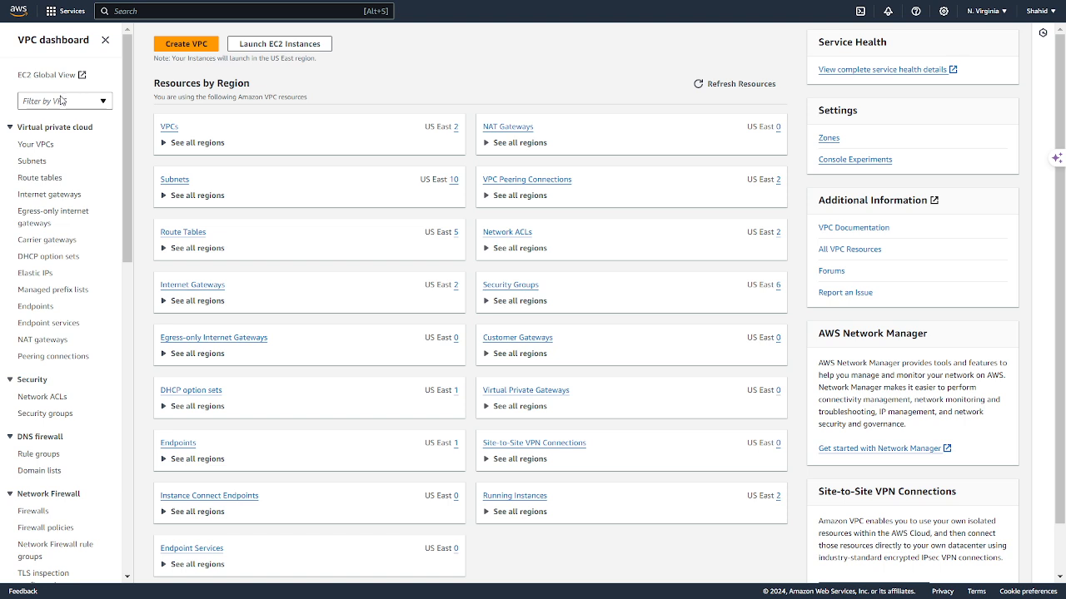
Step: Search the console for ec2 and open the list of running instances
{"action": "left_click", "coordinate": [159, 11]}
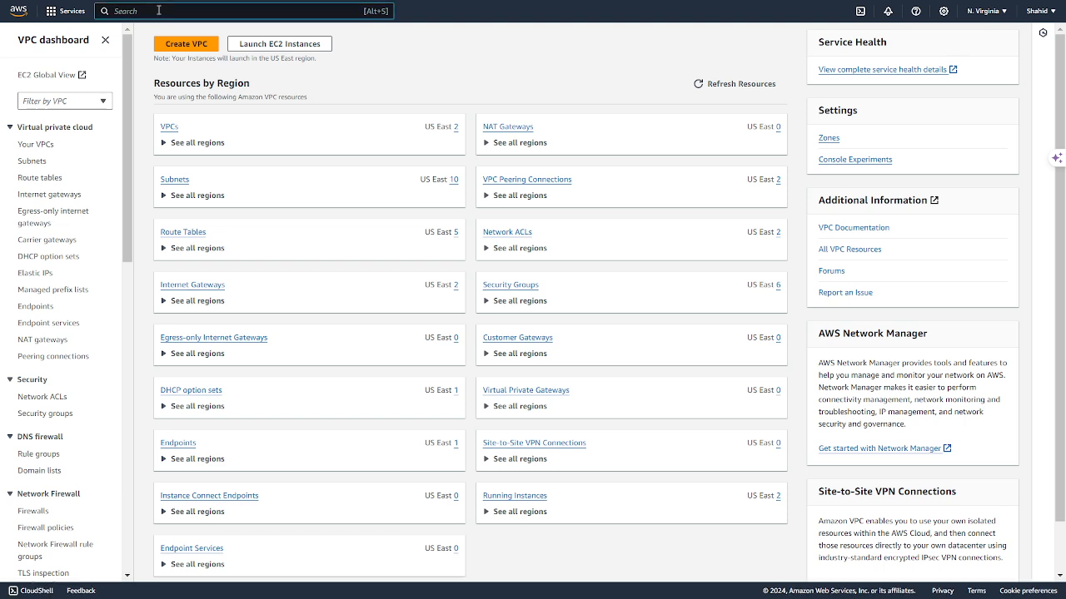
{"action": "type", "text": "ec2"}
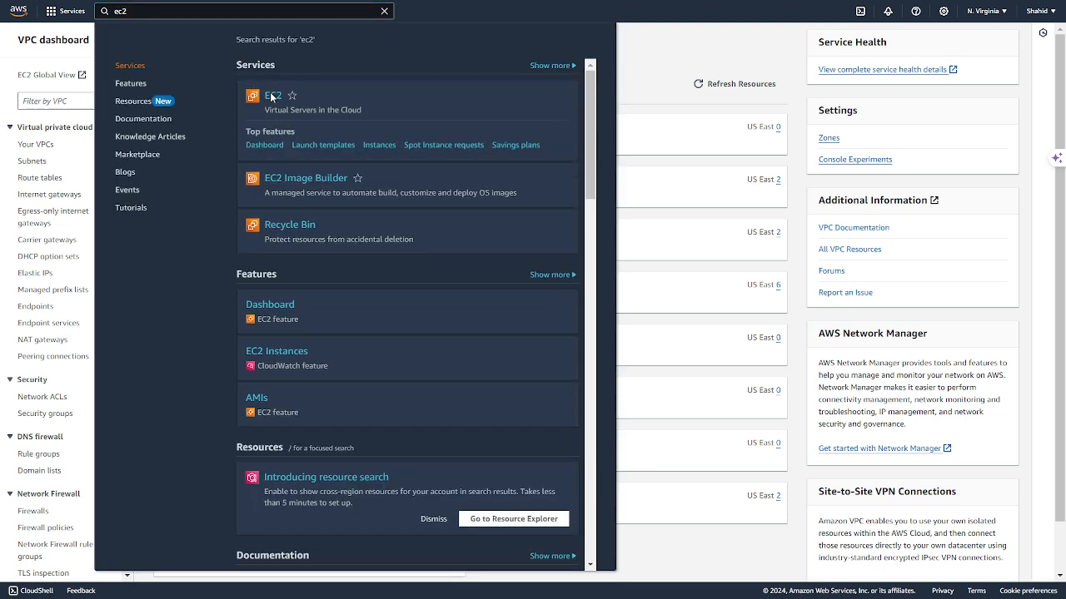
{"action": "left_click", "coordinate": [526, 289]}
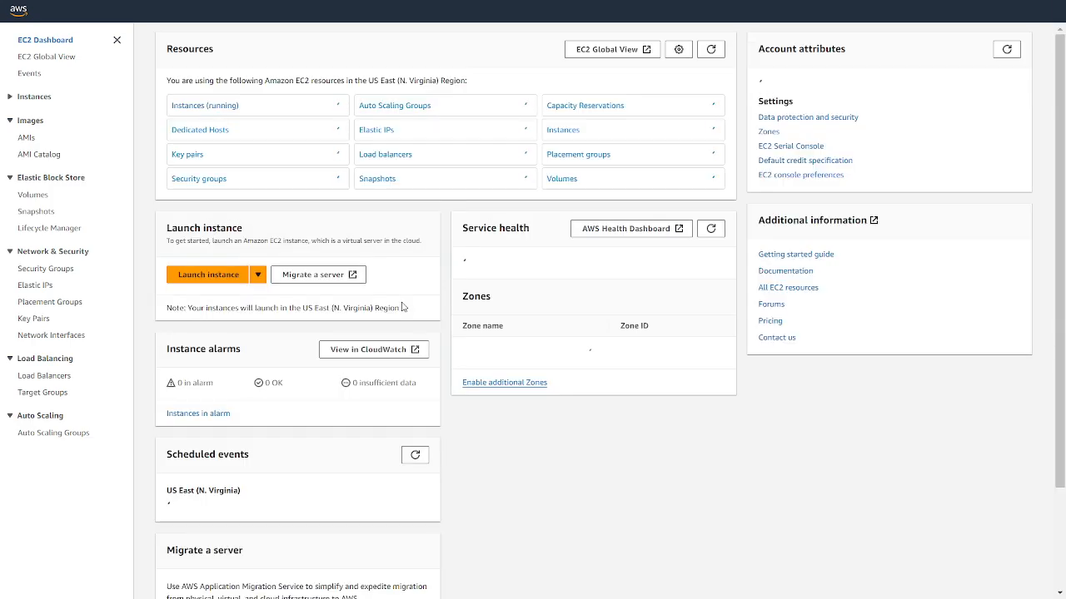
{"action": "left_click", "coordinate": [220, 106]}
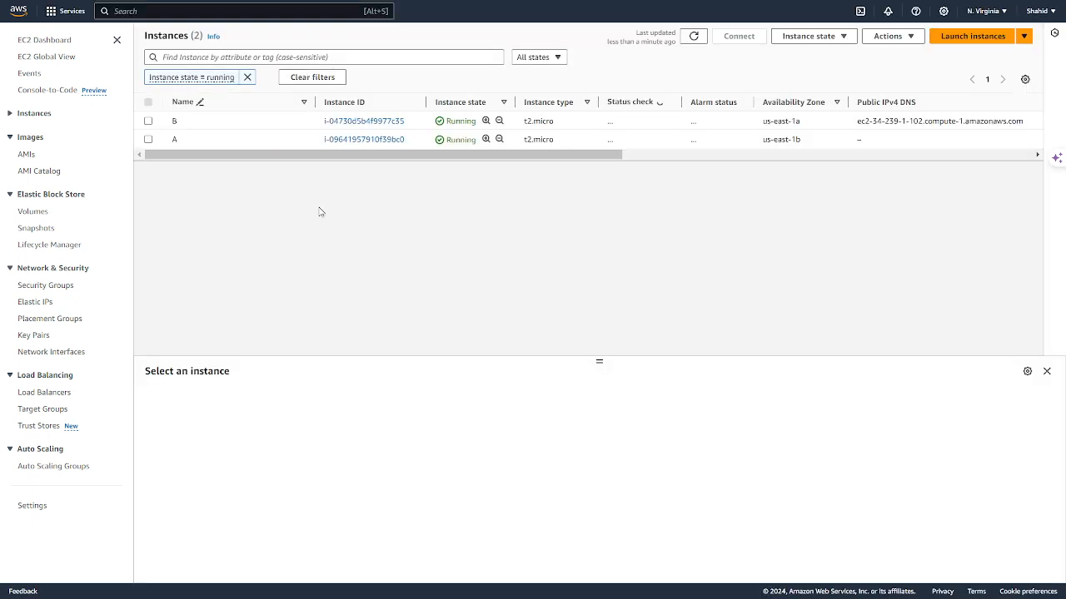
Step: Examine the public and private IPv4 addresses of instances B and A, leaving both deselected
{"action": "left_click", "coordinate": [148, 122]}
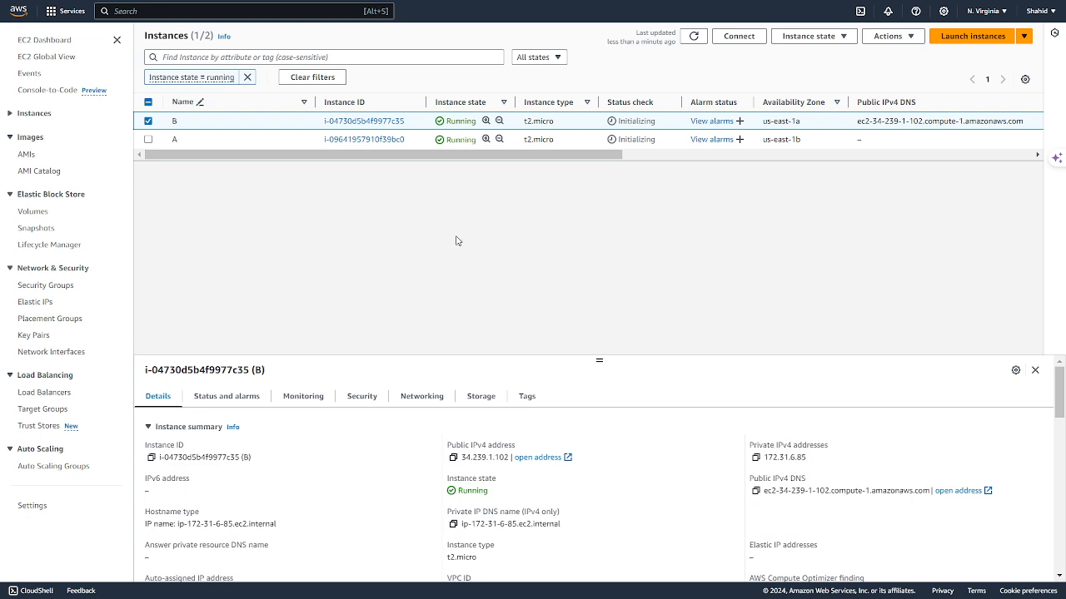
{"action": "left_click", "coordinate": [149, 122]}
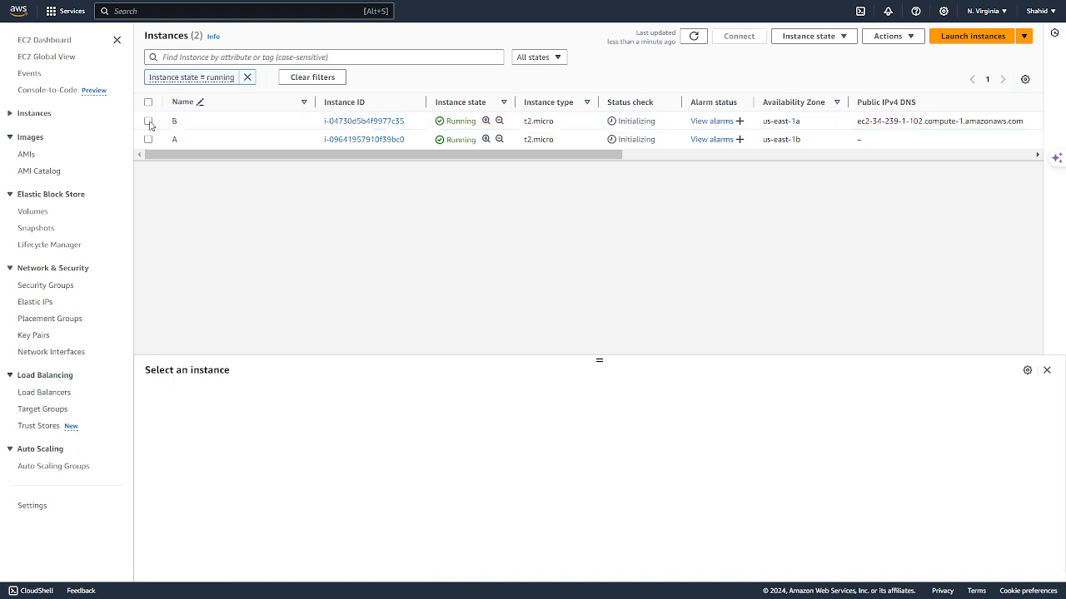
{"action": "left_click", "coordinate": [149, 140]}
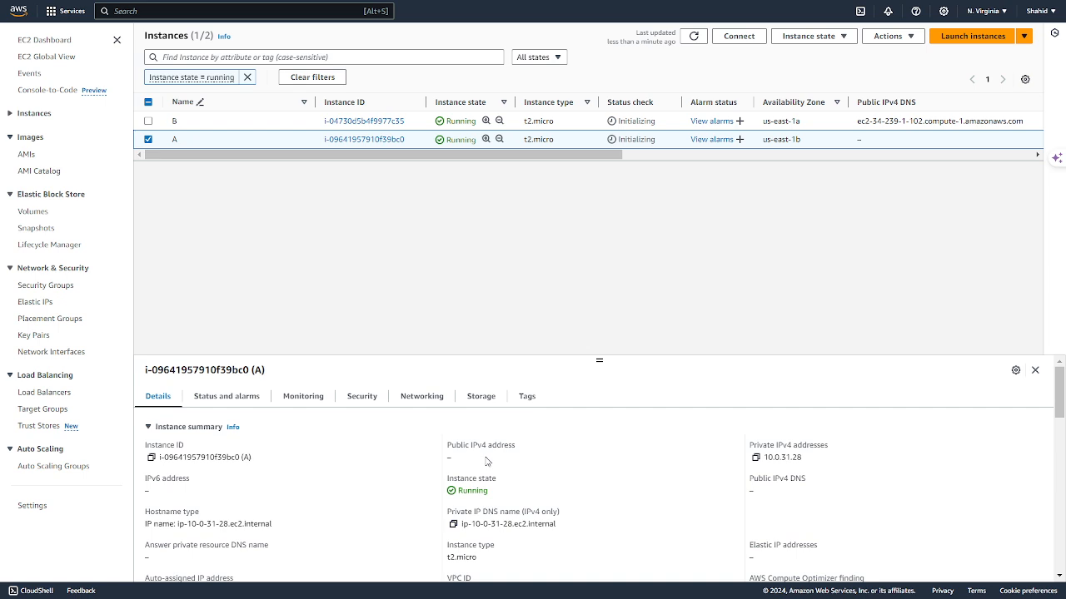
{"action": "left_click", "coordinate": [149, 122]}
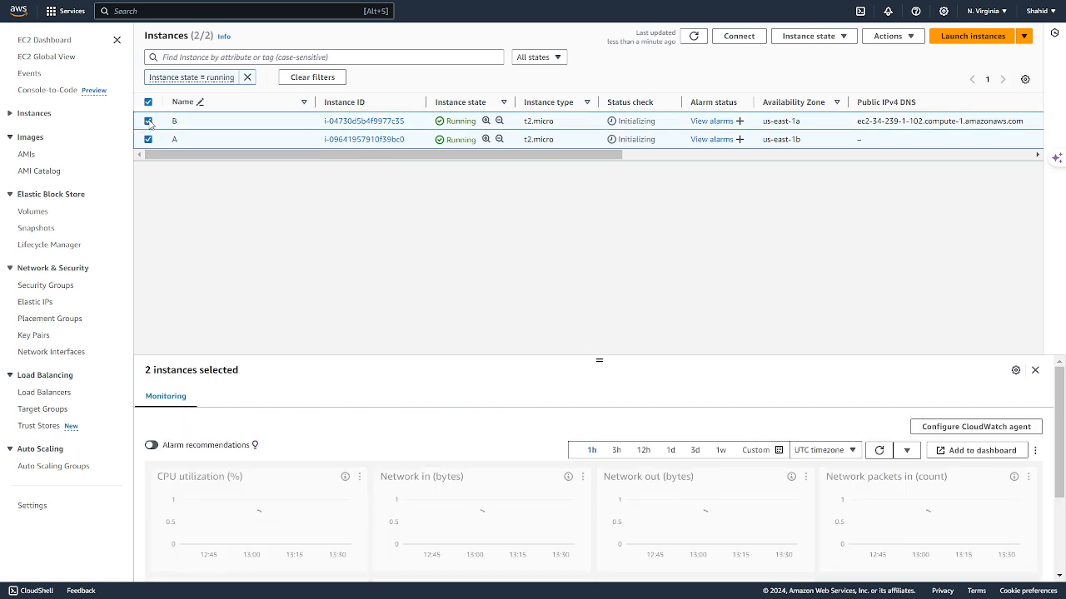
{"action": "left_click", "coordinate": [149, 121]}
{"action": "left_click", "coordinate": [149, 140]}
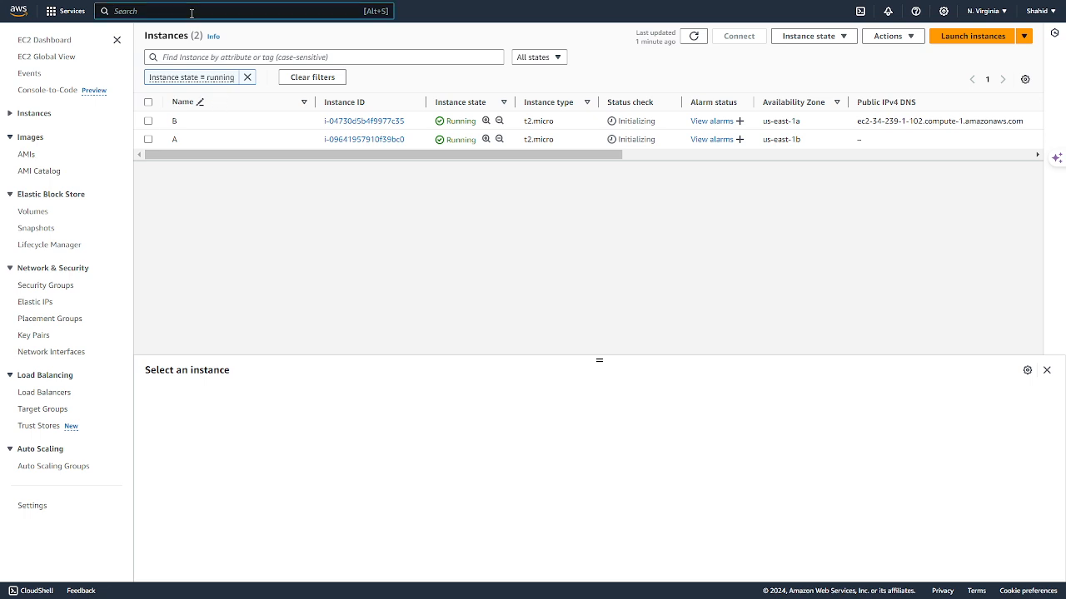
Step: Search the console for peering and open the VPC peering connections list
{"action": "type", "text": "e"}
{"action": "type", "text": "ep"}
{"action": "key", "text": "BackSpace"}
{"action": "key", "text": "BackSpace"}
{"action": "key", "text": "BackSpace"}
{"action": "type", "text": "peering"}
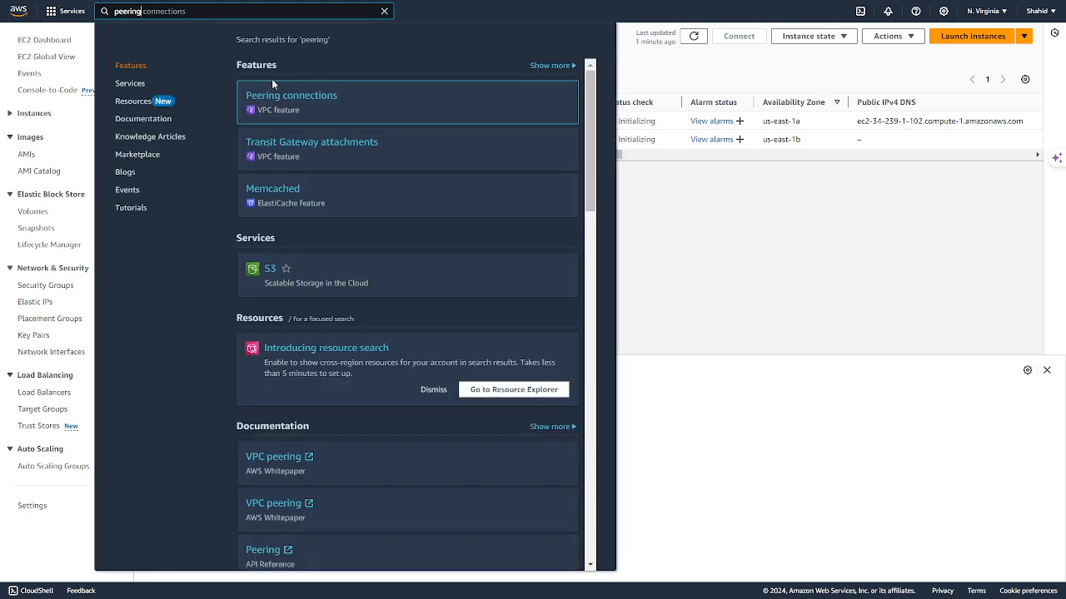
{"action": "left_click", "coordinate": [279, 98]}
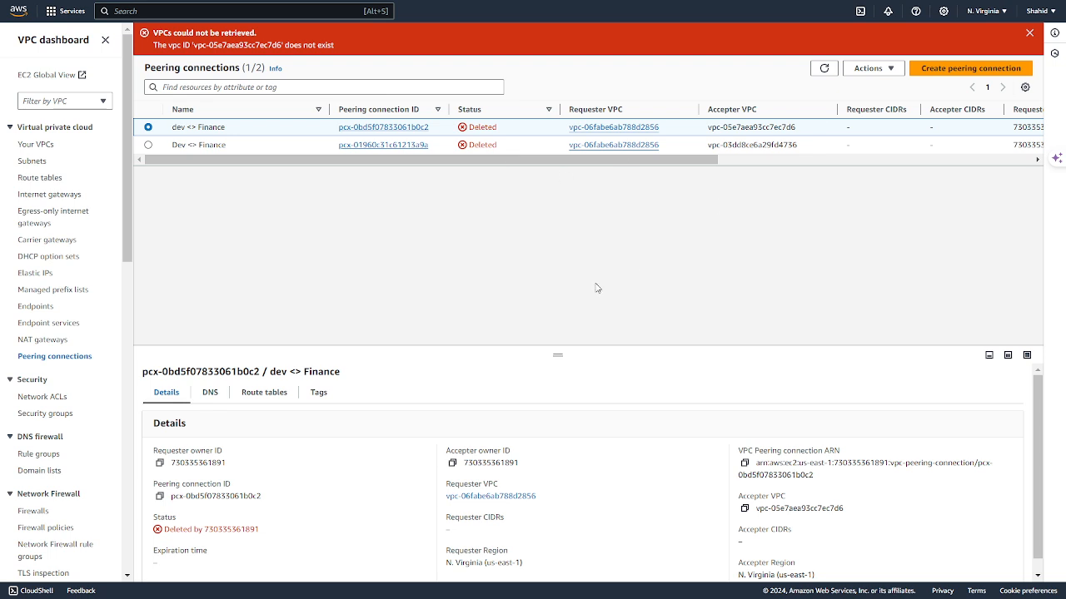
Step: Start a new peering connection named A <> B with A-vpc as the requester VPC
{"action": "left_click", "coordinate": [1030, 34]}
{"action": "left_click", "coordinate": [937, 37]}
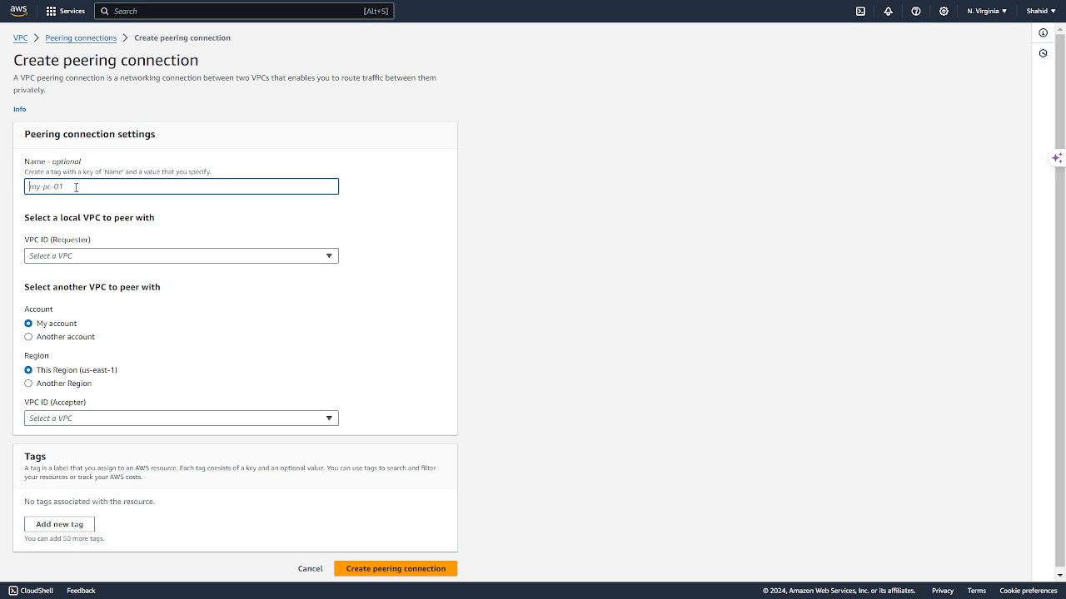
{"action": "type", "text": "A <>"}
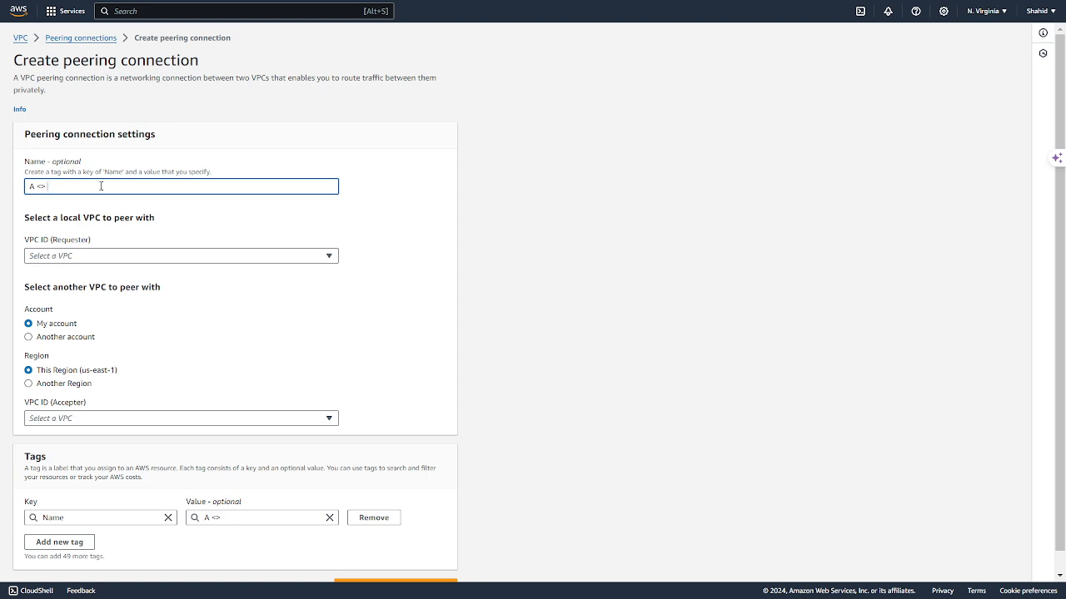
{"action": "left_click", "coordinate": [84, 257]}
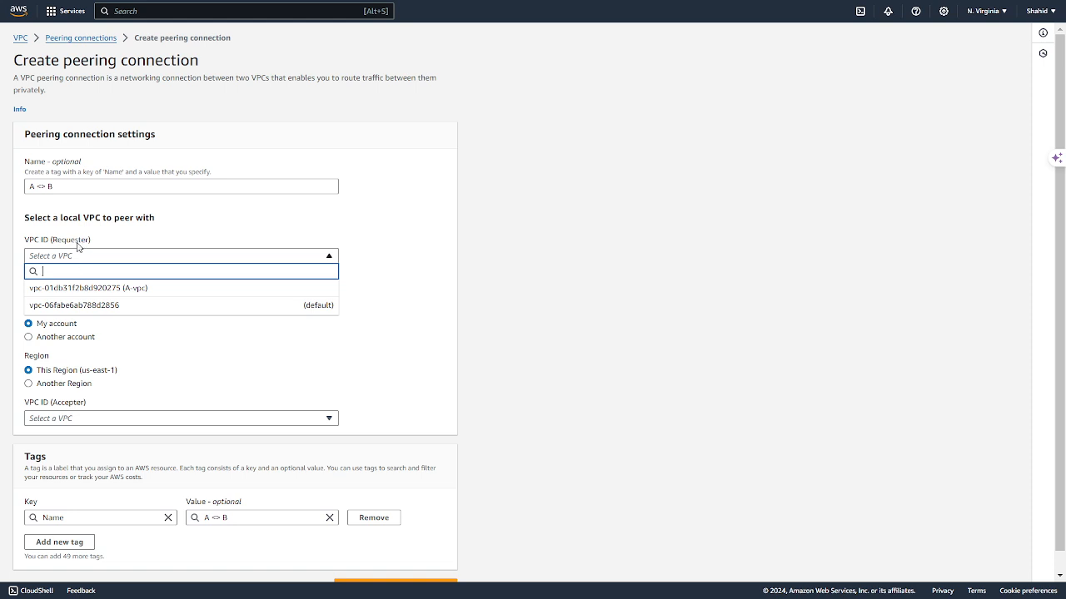
{"action": "left_click", "coordinate": [105, 289]}
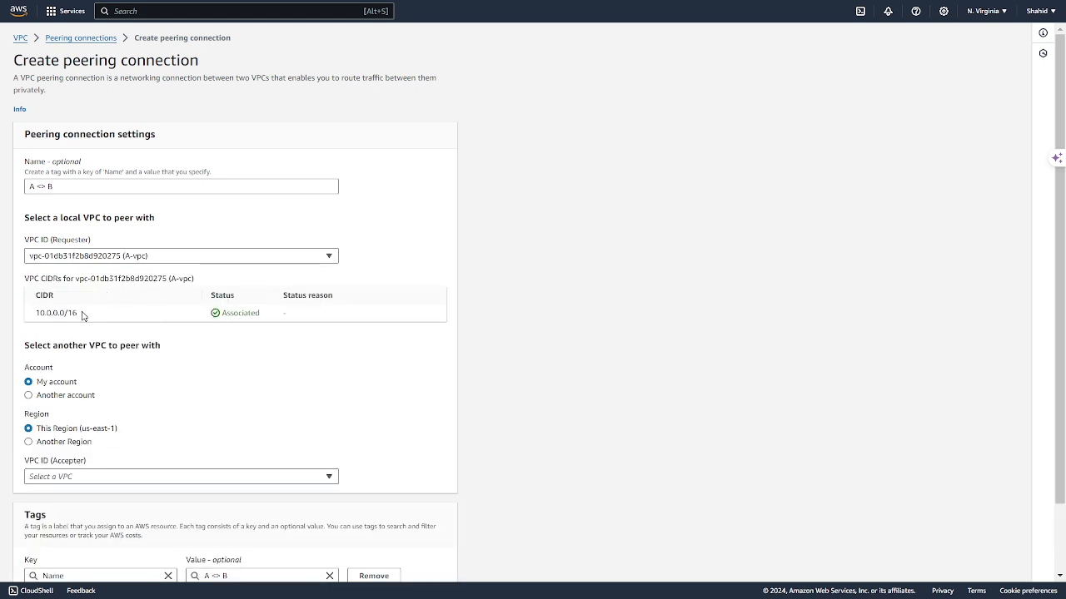
Step: Choose the default VPC vpc-06fabe6ab788d2856 as the accepter and create the peering connection
{"action": "scroll", "coordinate": [127, 321], "scroll_direction": "down", "scroll_amount": 1}
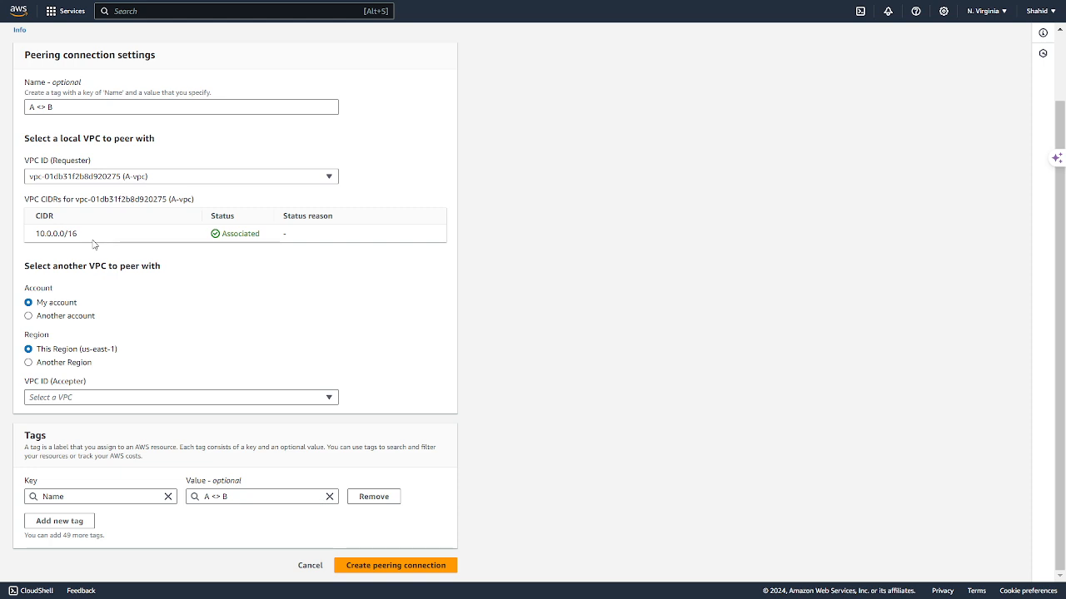
{"action": "left_click", "coordinate": [88, 396]}
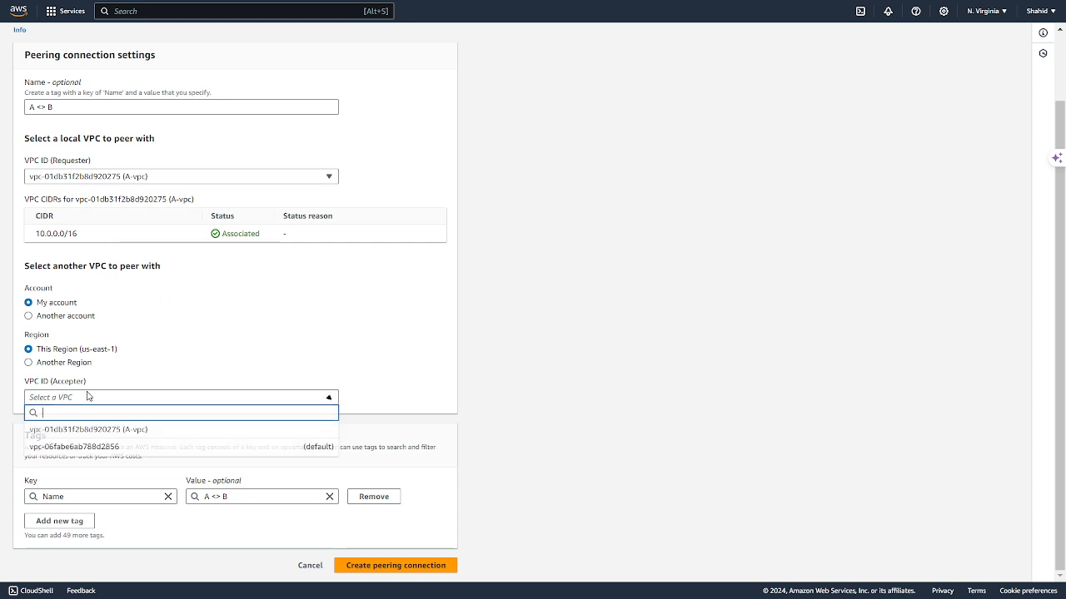
{"action": "left_click", "coordinate": [86, 448]}
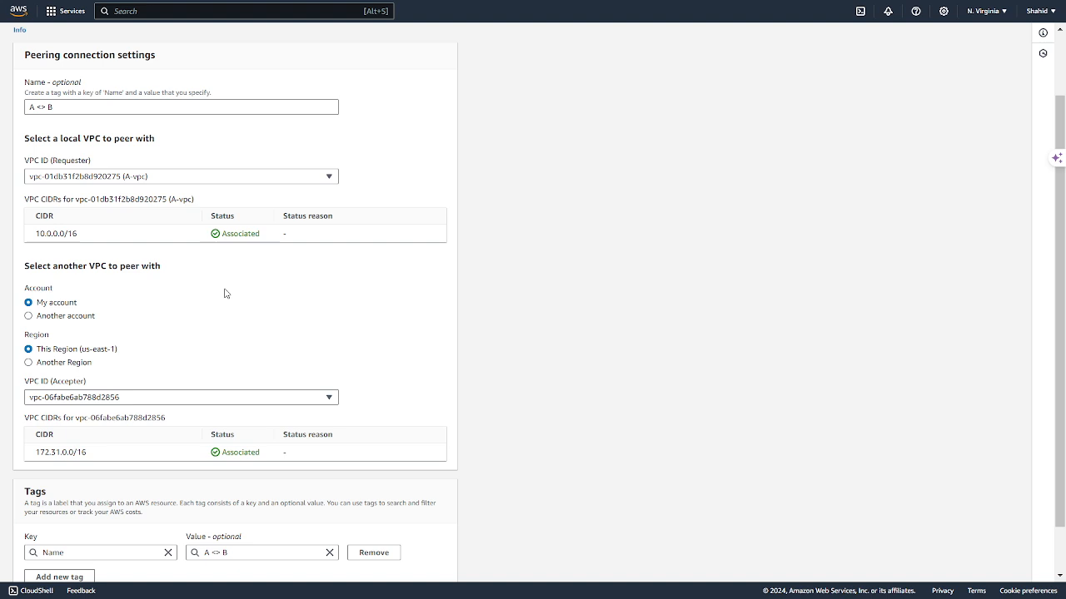
{"action": "scroll", "coordinate": [215, 358], "scroll_direction": "down", "scroll_amount": 2}
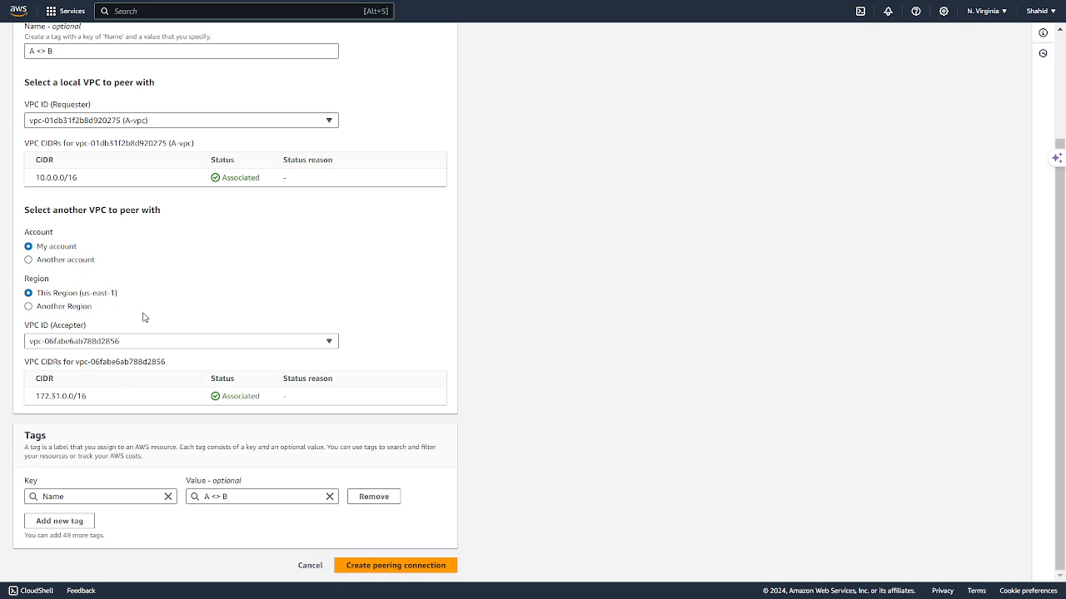
{"action": "left_click", "coordinate": [364, 564]}
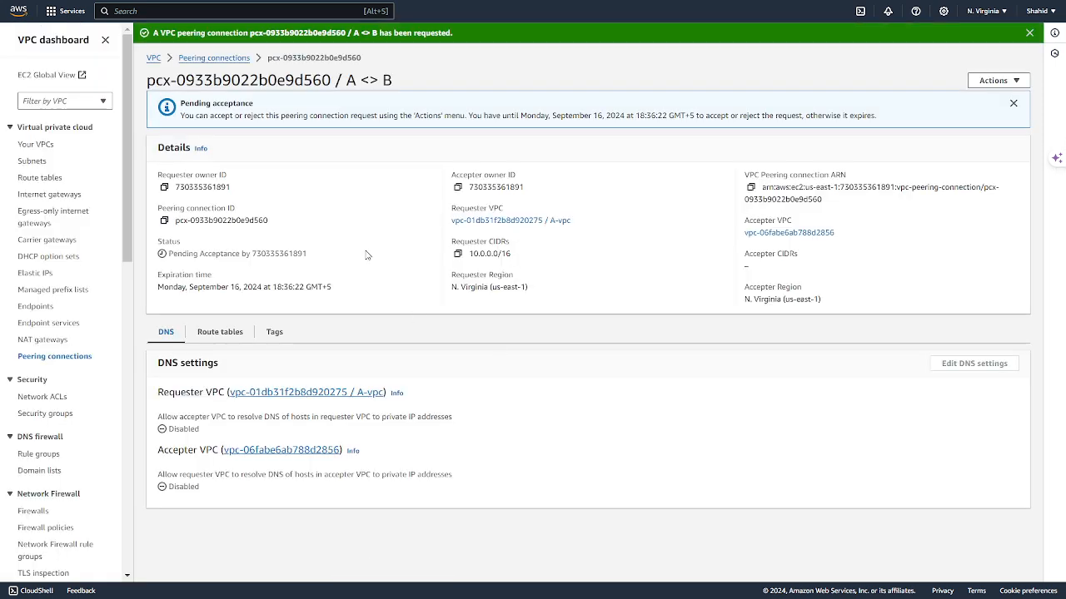
{"action": "left_click", "coordinate": [984, 83]}
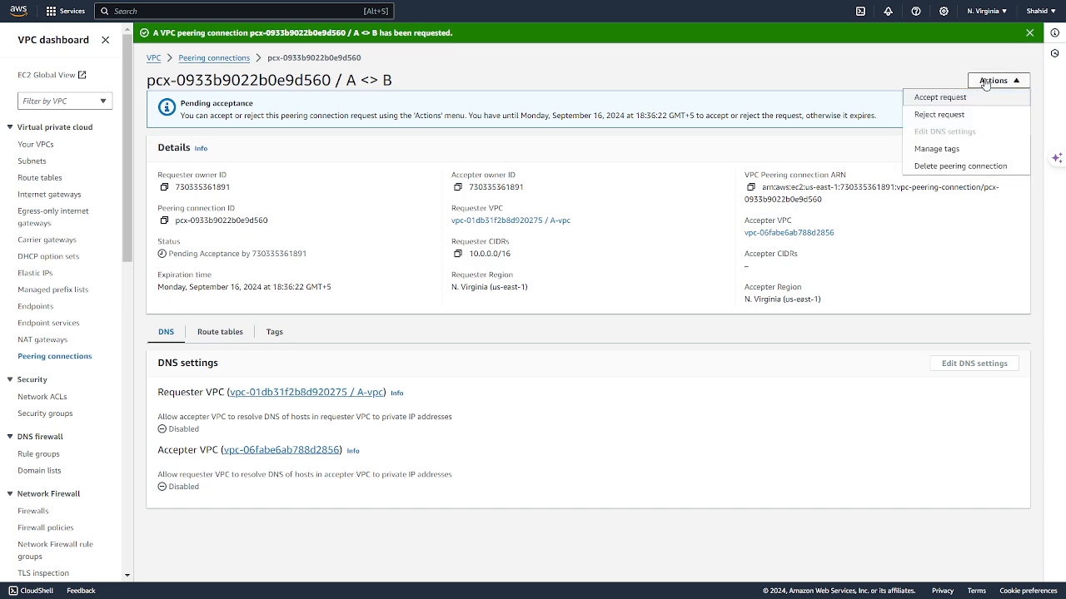
{"action": "left_click", "coordinate": [940, 97]}
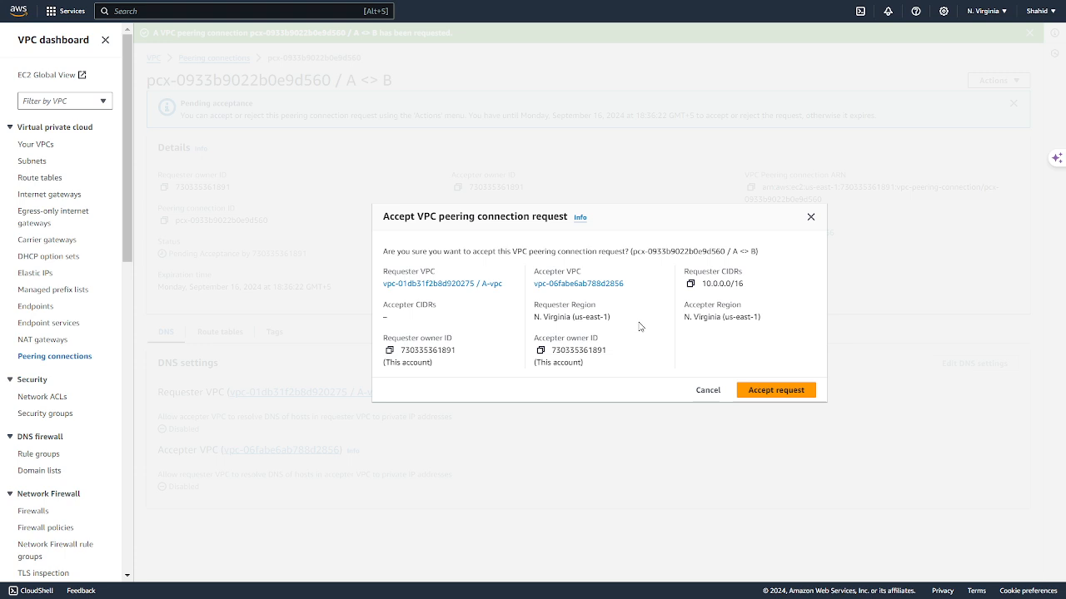
{"action": "left_click", "coordinate": [706, 390]}
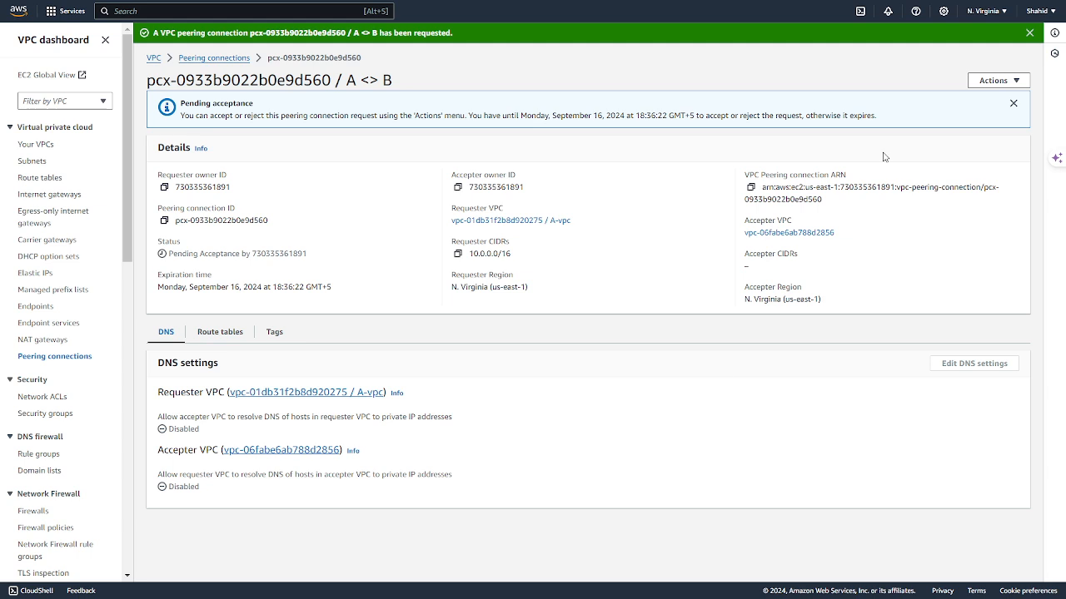
Step: Accept the pending A <> B VPC peering connection request
{"action": "left_click", "coordinate": [993, 81]}
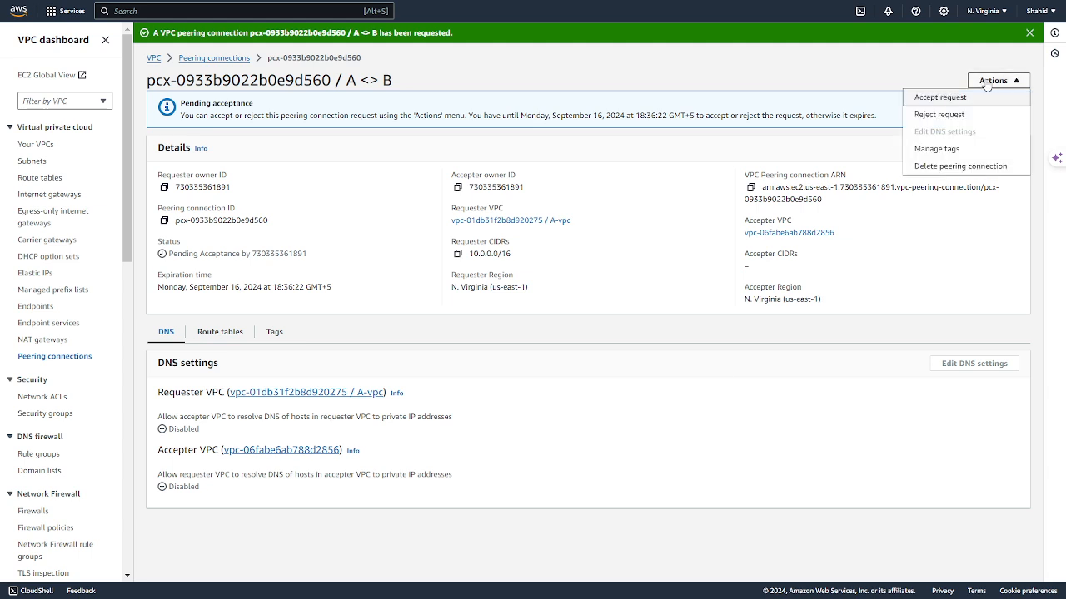
{"action": "left_click", "coordinate": [938, 98]}
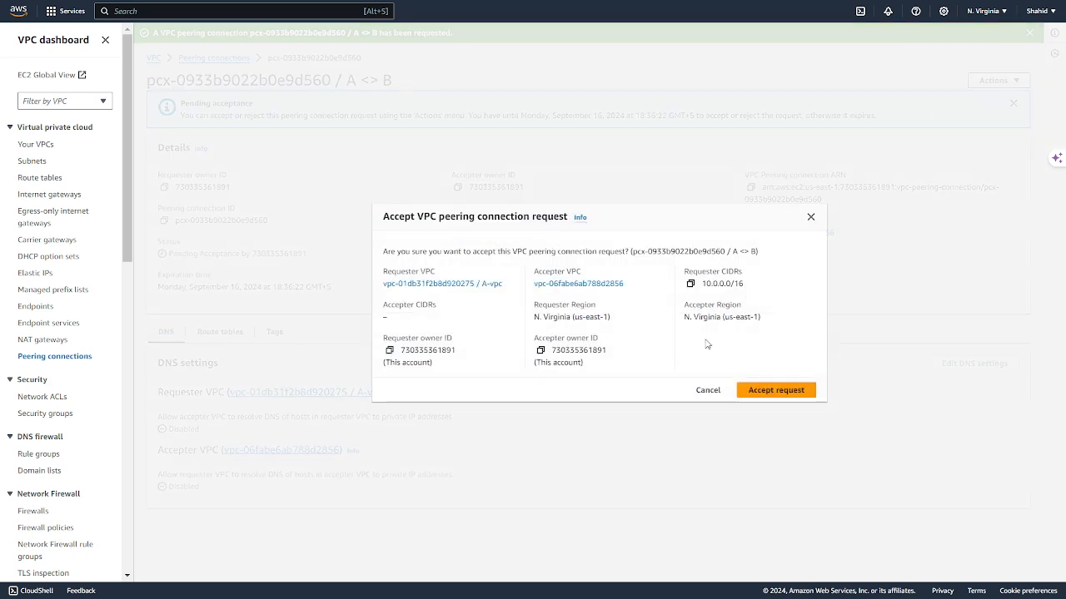
{"action": "left_click", "coordinate": [760, 393]}
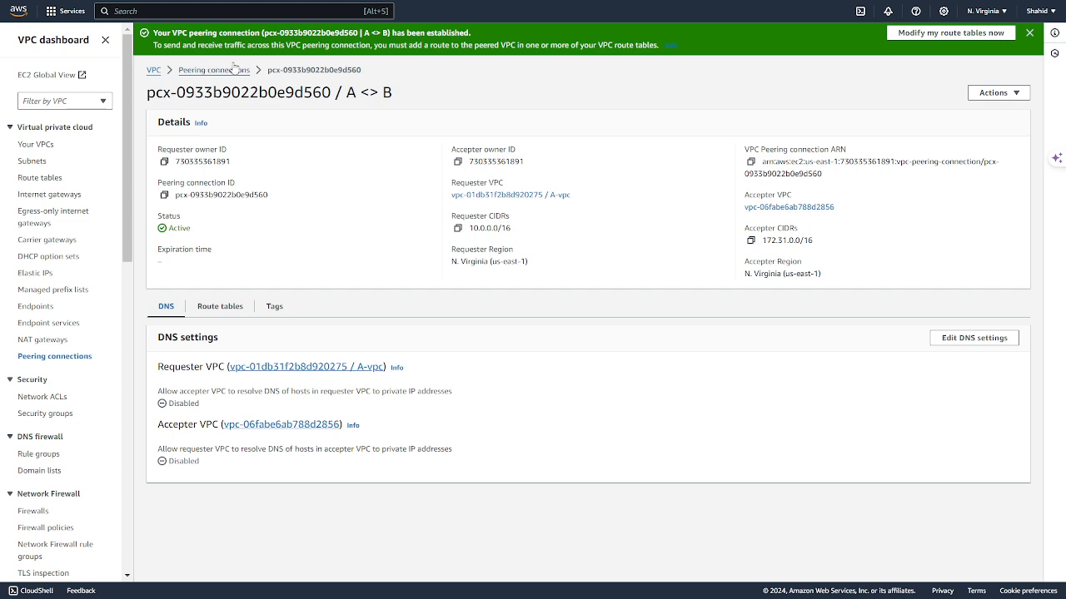
{"action": "double_click", "coordinate": [350, 93]}
{"action": "left_click", "coordinate": [387, 92]}
Step: Search the console for ec2 and open the list of running instances
{"action": "left_click", "coordinate": [133, 10]}
{"action": "type", "text": "ec2"}
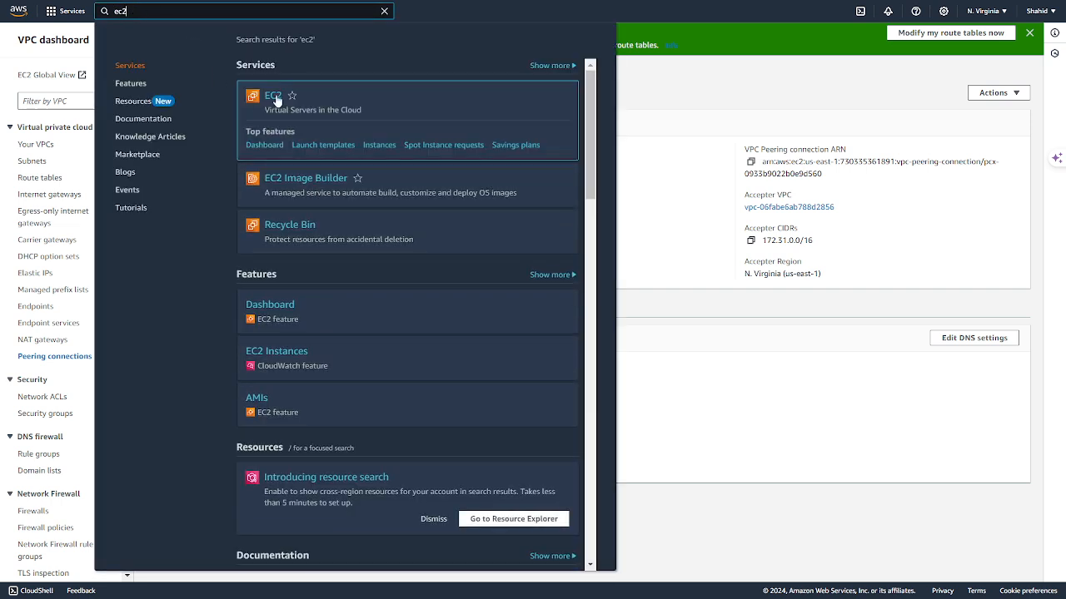
{"action": "left_click", "coordinate": [277, 98]}
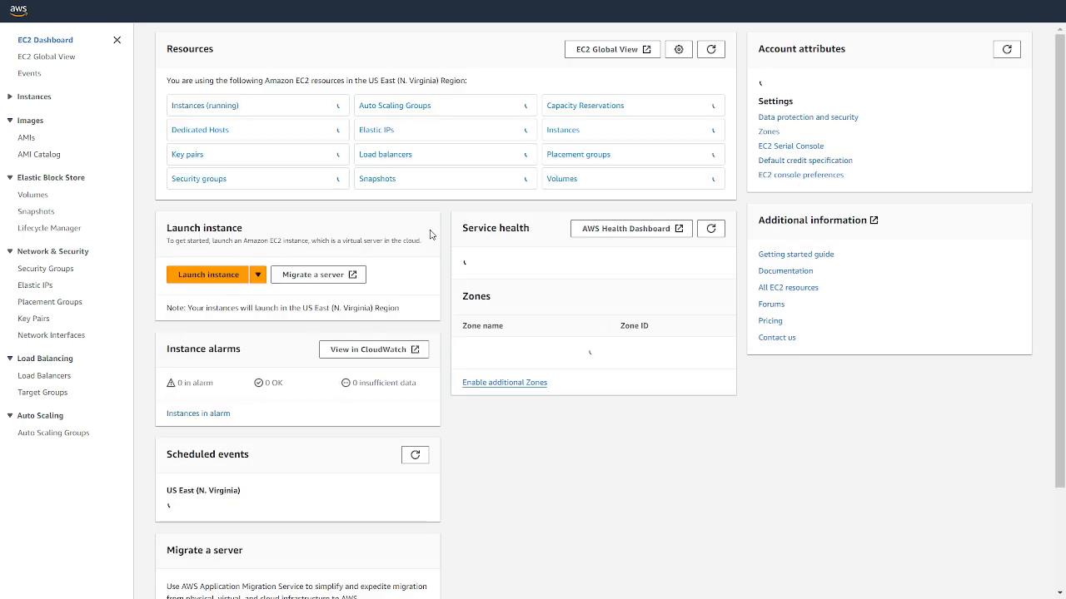
{"action": "left_click", "coordinate": [225, 112]}
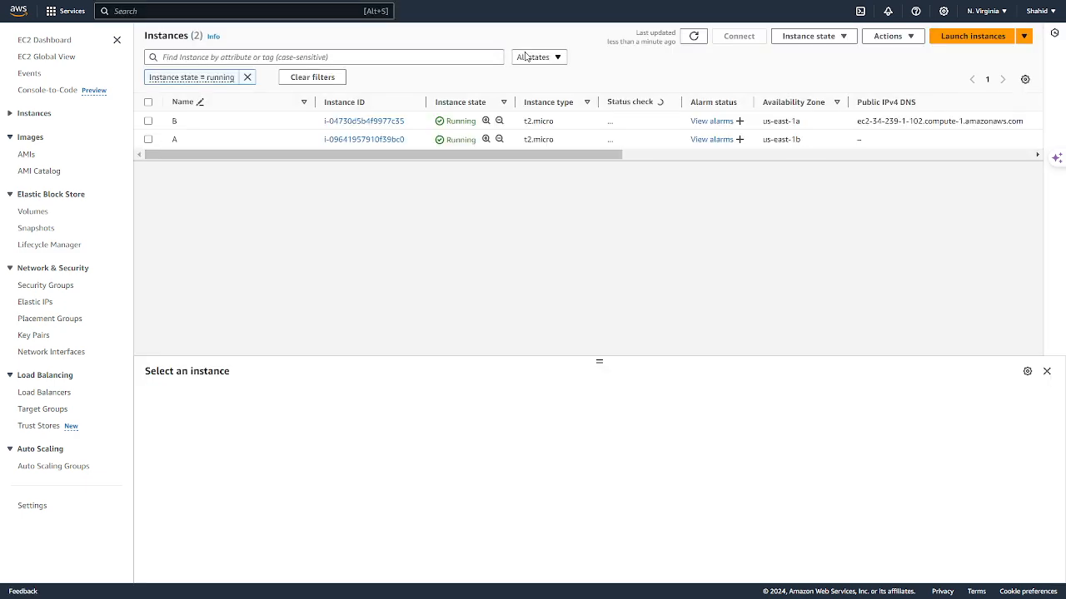
{"action": "left_click", "coordinate": [526, 58]}
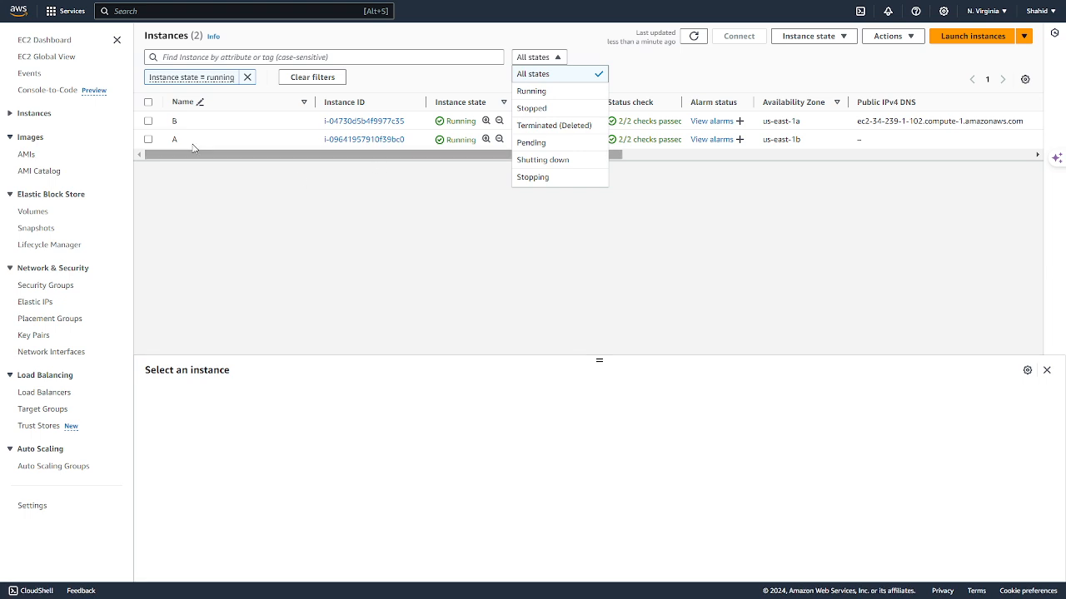
Step: Open the subnet of instance A from its details and copy the subnet's IPv4 CIDR
{"action": "left_click", "coordinate": [148, 139]}
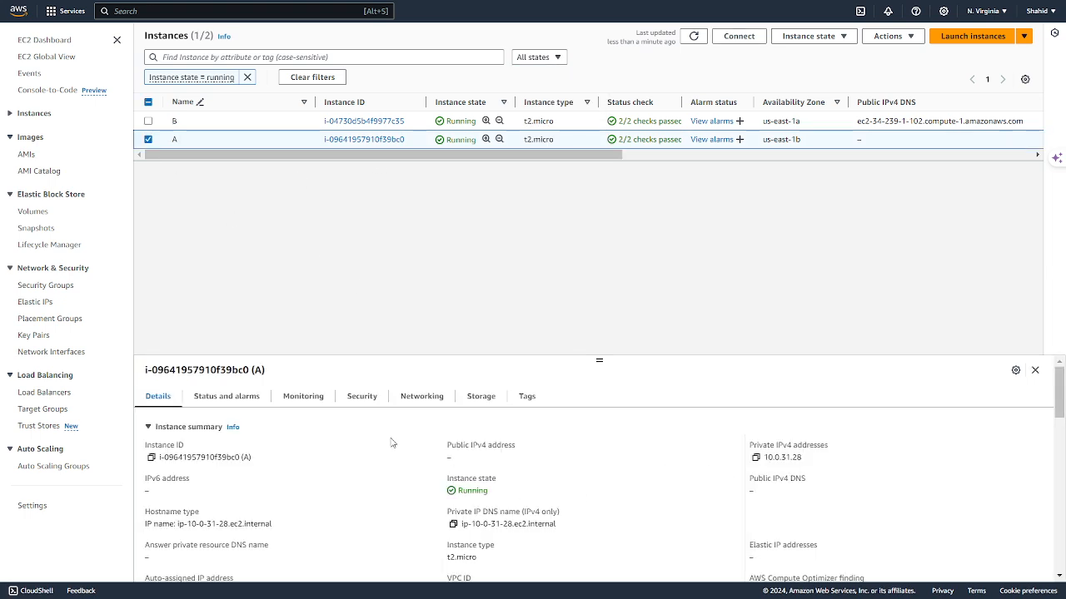
{"action": "scroll", "coordinate": [358, 446], "scroll_direction": "down", "scroll_amount": 3}
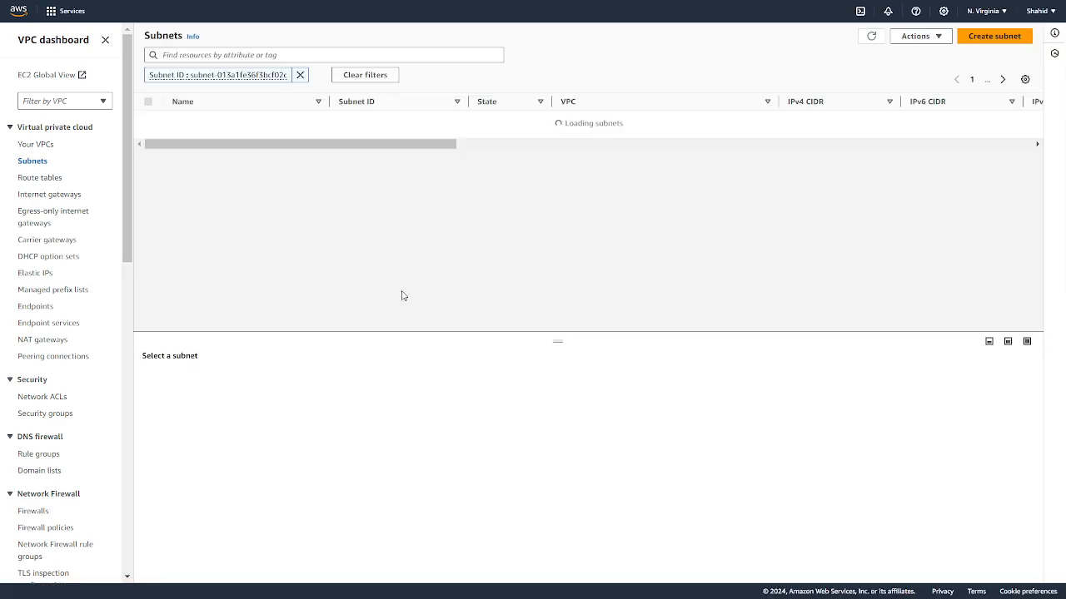
{"action": "left_click", "coordinate": [148, 122]}
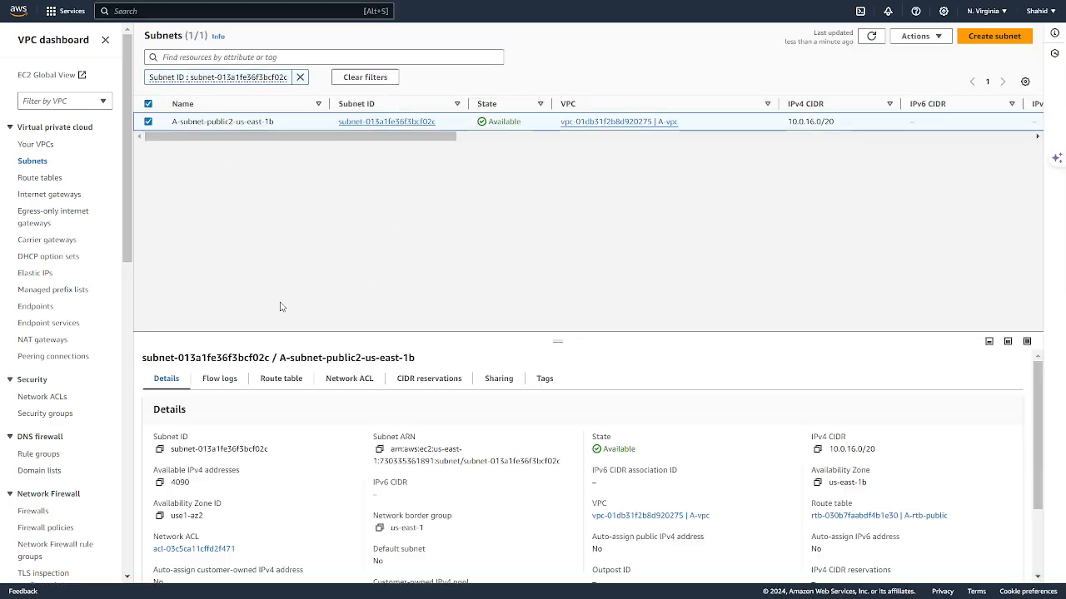
{"action": "left_click", "coordinate": [817, 447]}
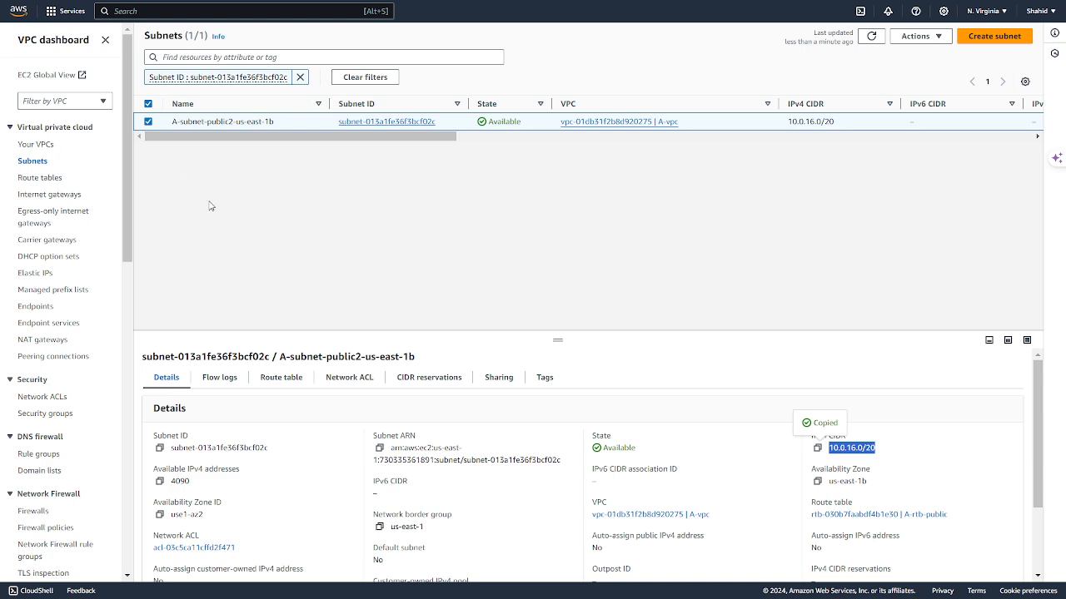
Step: Search for ec2 again and return to the running instances list
{"action": "left_click", "coordinate": [181, 9]}
{"action": "type", "text": "ec2"}
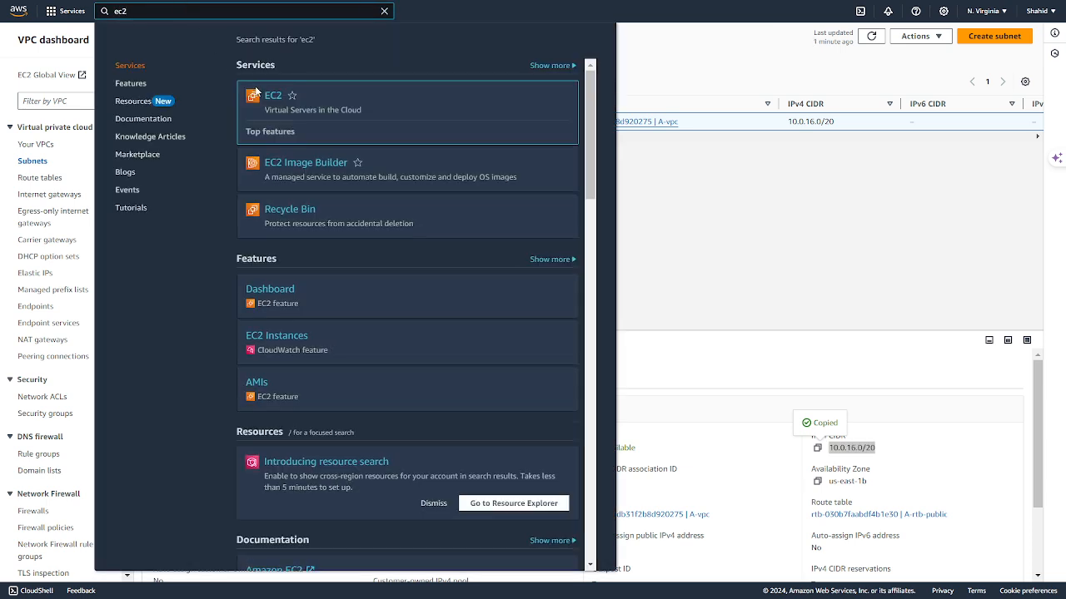
{"action": "left_click", "coordinate": [273, 93]}
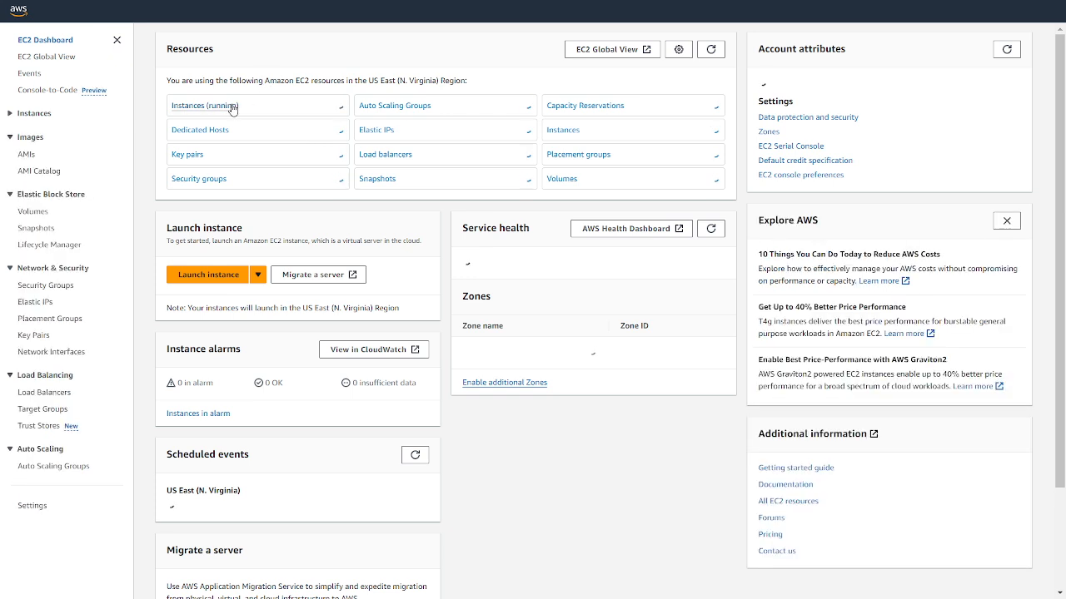
{"action": "left_click", "coordinate": [233, 105]}
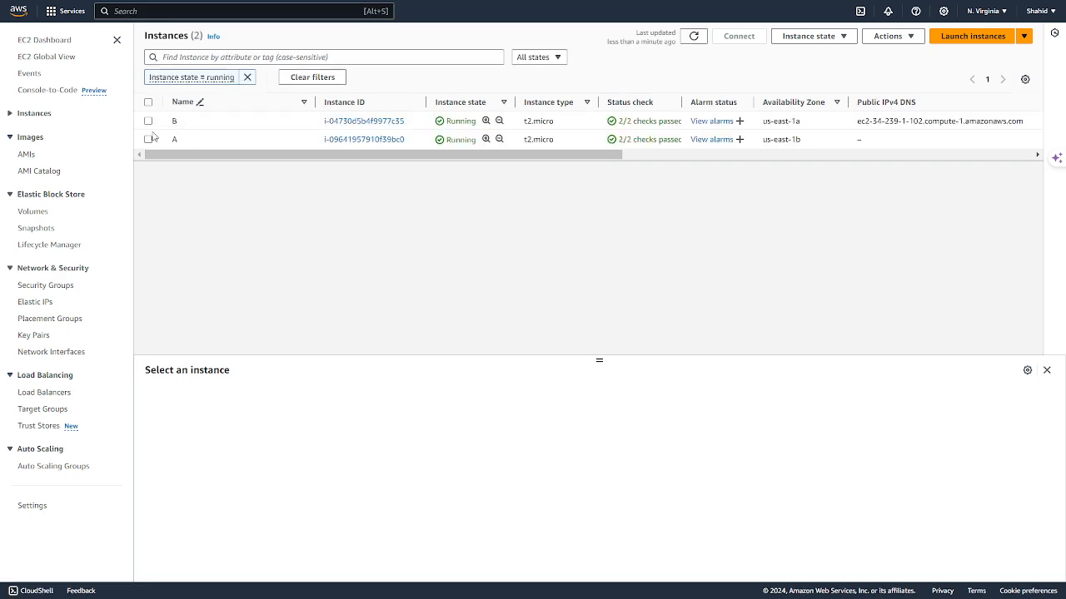
Step: Open the subnet of instance B from its details and copy the subnet's IPv4 CIDR
{"action": "left_click", "coordinate": [149, 122]}
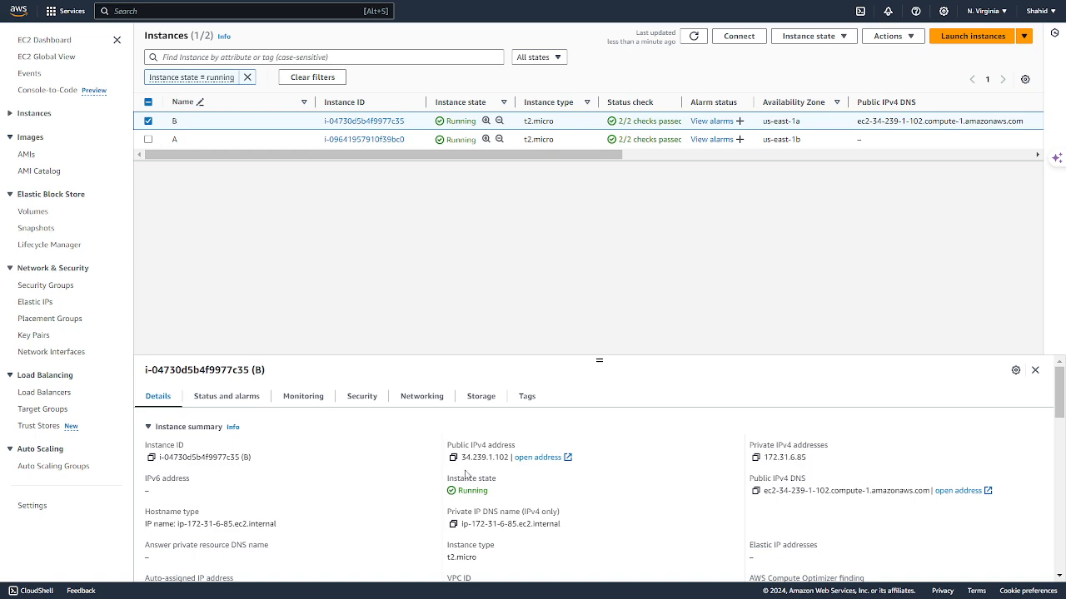
{"action": "scroll", "coordinate": [499, 516], "scroll_direction": "down", "scroll_amount": 2}
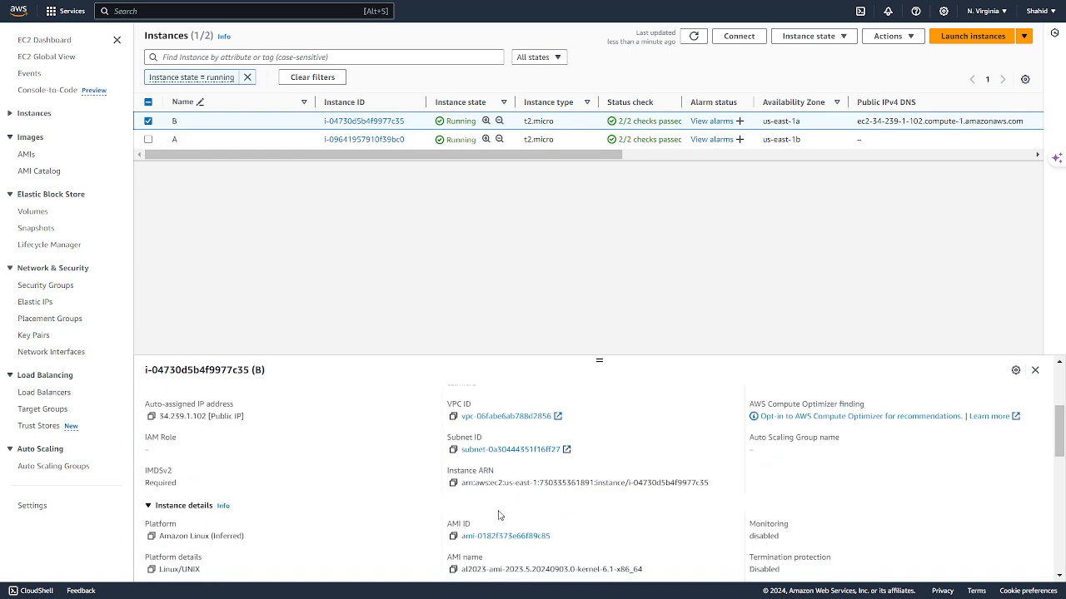
{"action": "scroll", "coordinate": [499, 517], "scroll_direction": "down", "scroll_amount": 2}
{"action": "scroll", "coordinate": [501, 428], "scroll_direction": "up", "scroll_amount": 2}
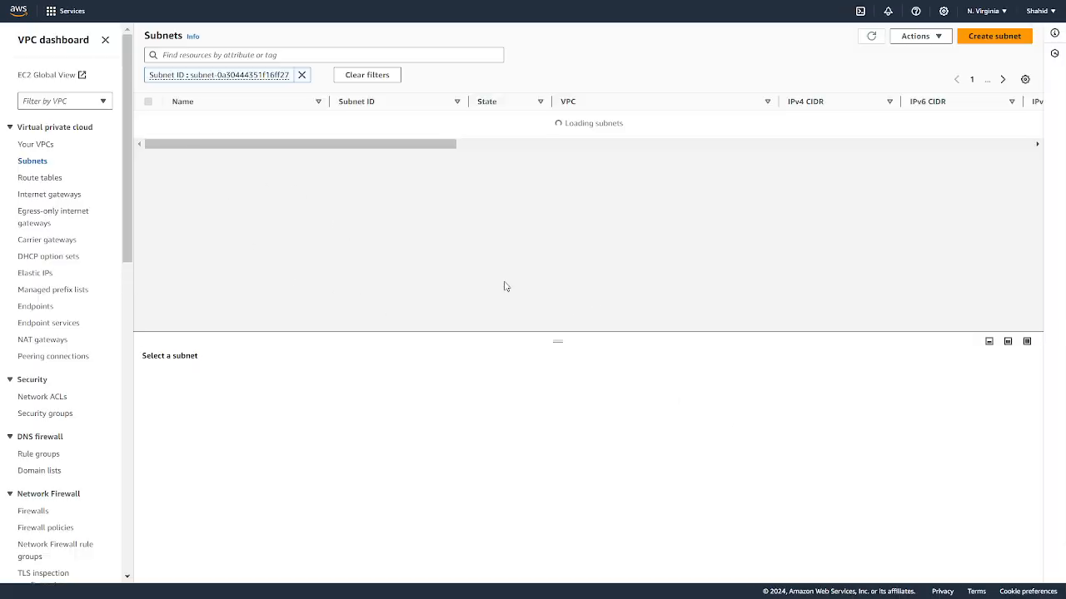
{"action": "left_click", "coordinate": [148, 122]}
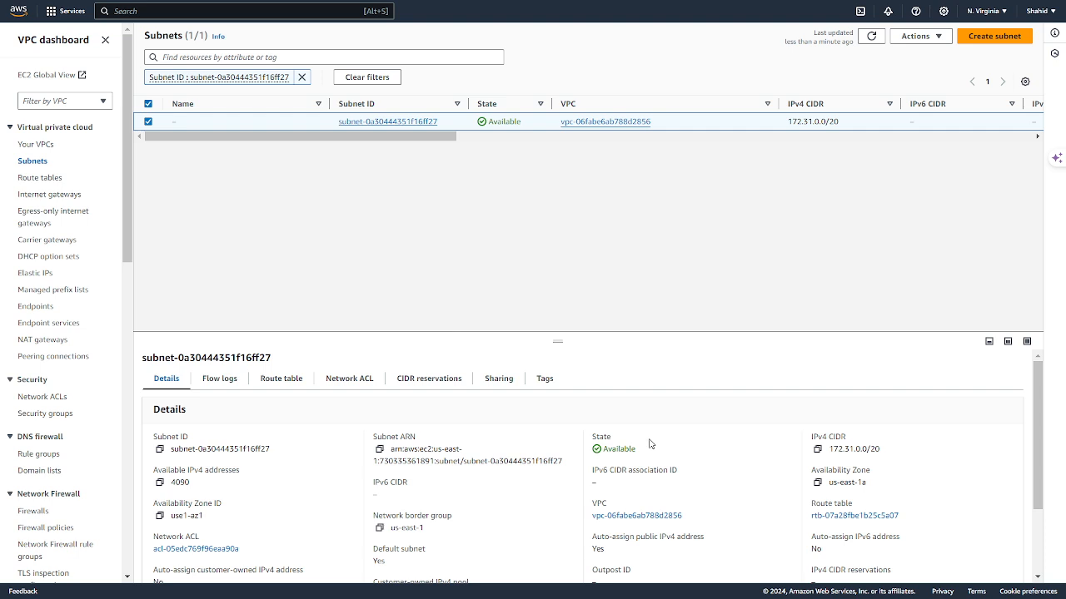
{"action": "left_click", "coordinate": [817, 448]}
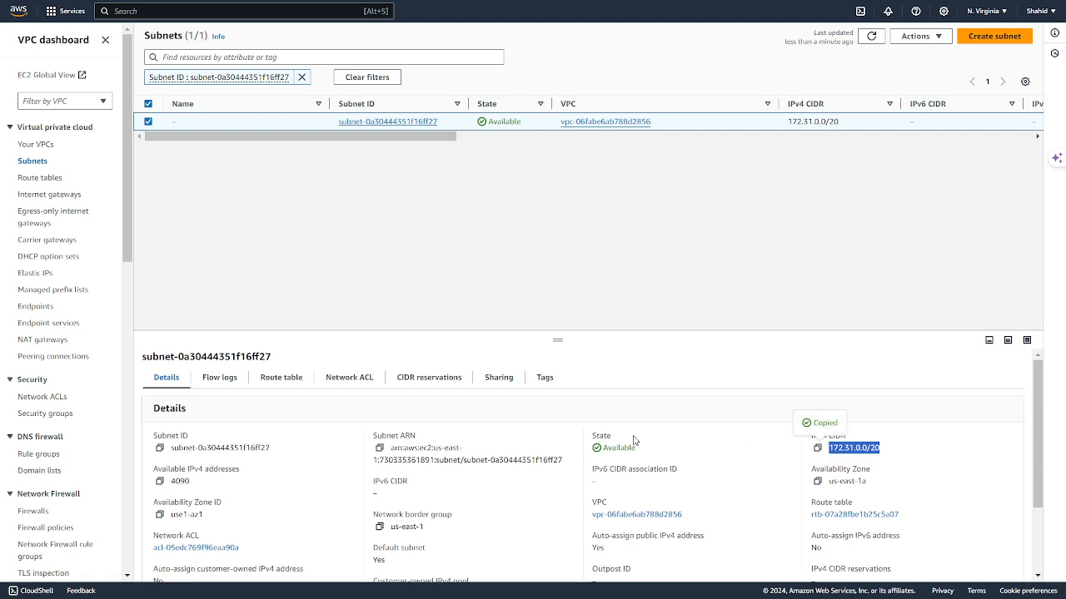
Step: Switch to the VPC peering diagram in draw.io and review the CIDR labels under the two instances
{"action": "key", "text": "alt+Tab"}
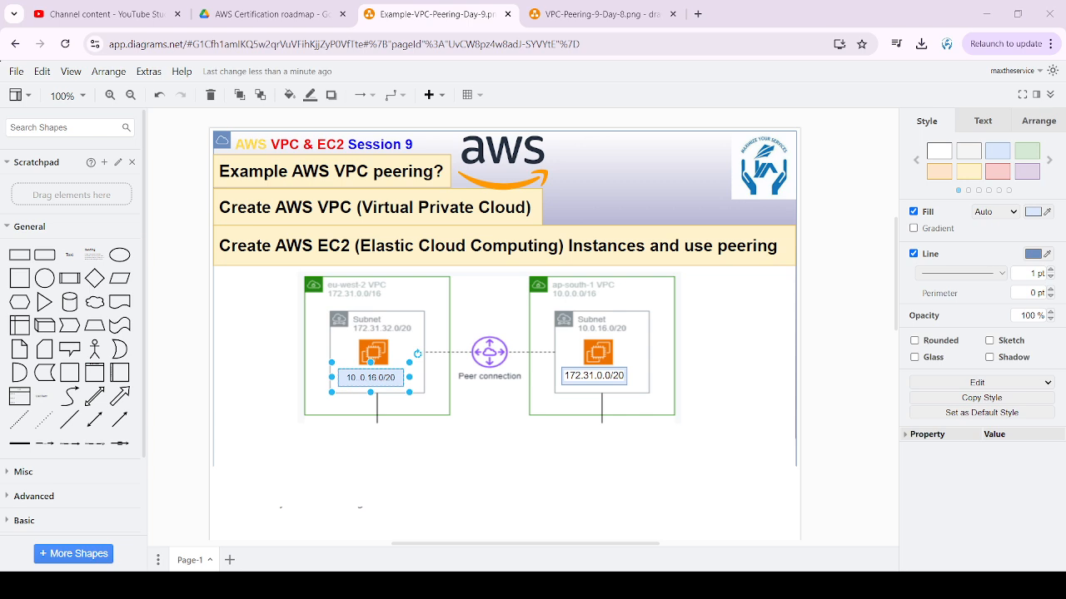
{"action": "left_click", "coordinate": [367, 332]}
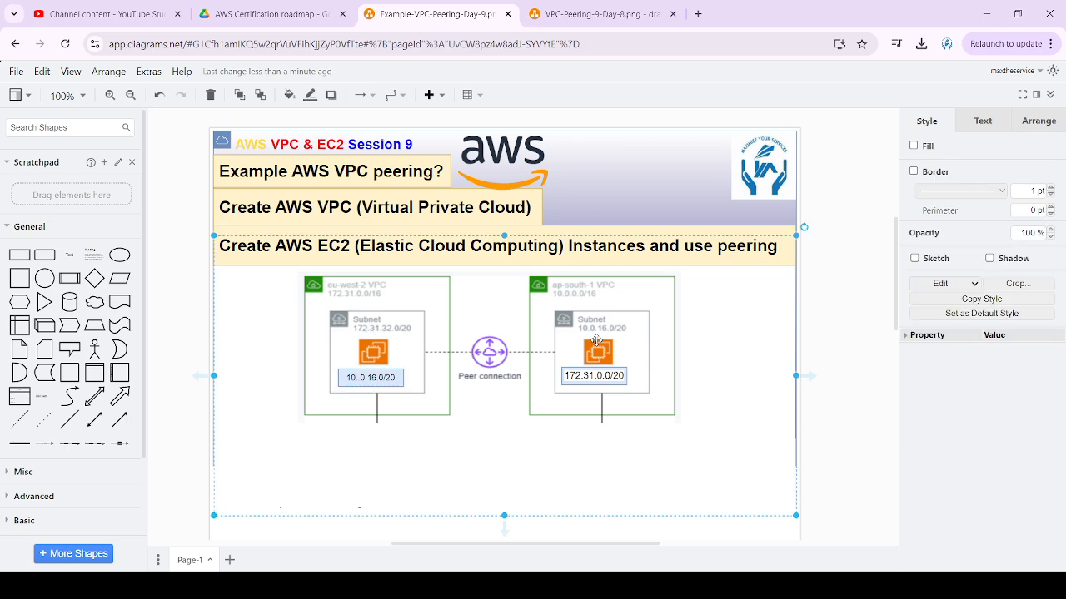
{"action": "left_click", "coordinate": [358, 378]}
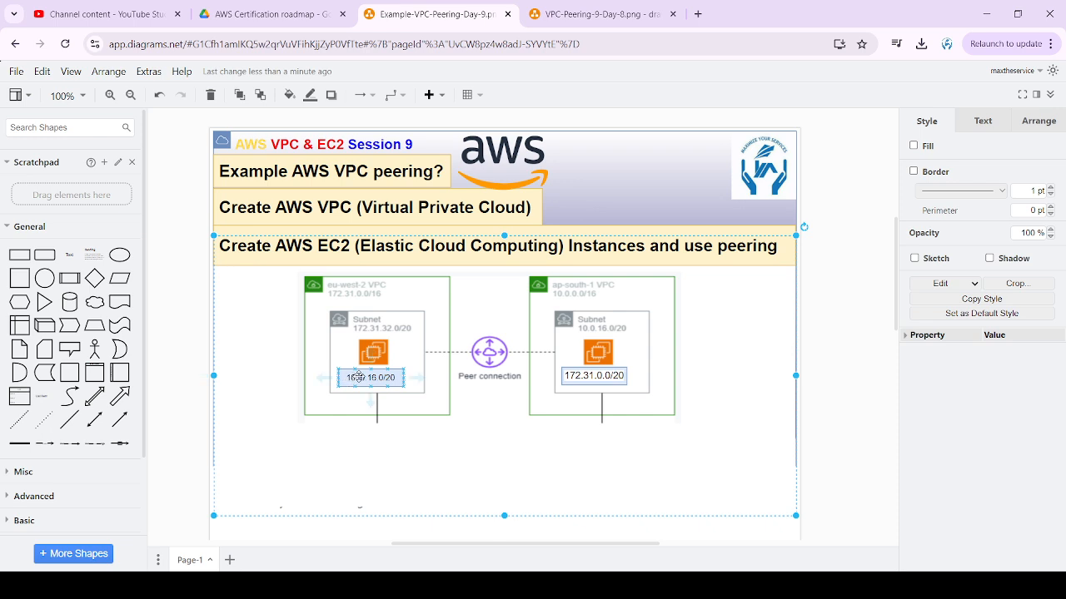
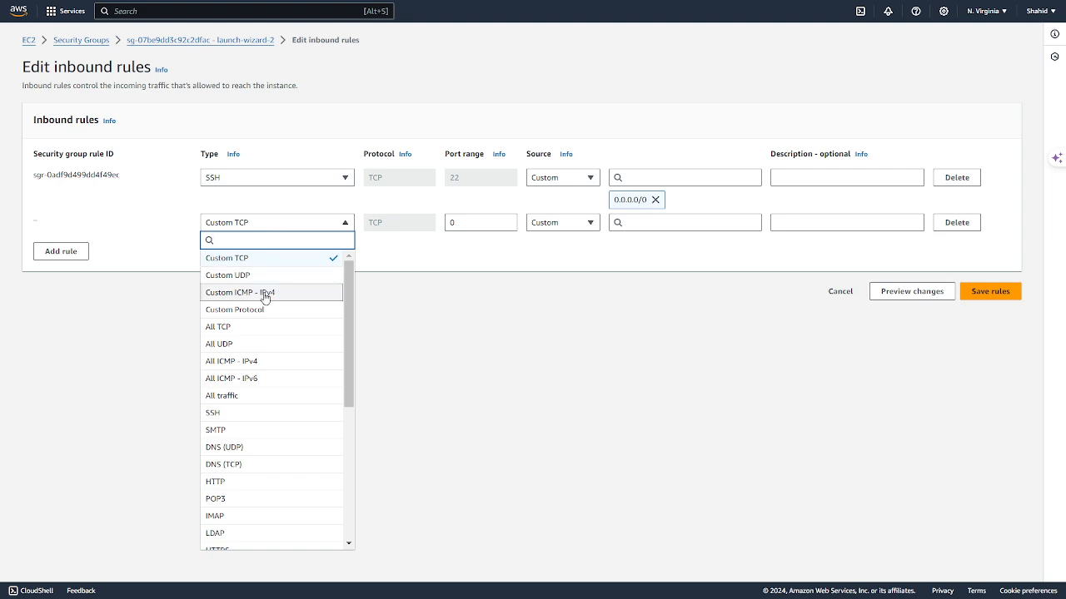
Step: Set the new inbound rule of launch-wizard-2 to Custom ICMP - IPv4 with source 172.31.0.0/20 and save the rules
{"action": "left_click", "coordinate": [265, 292]}
{"action": "left_click", "coordinate": [633, 225]}
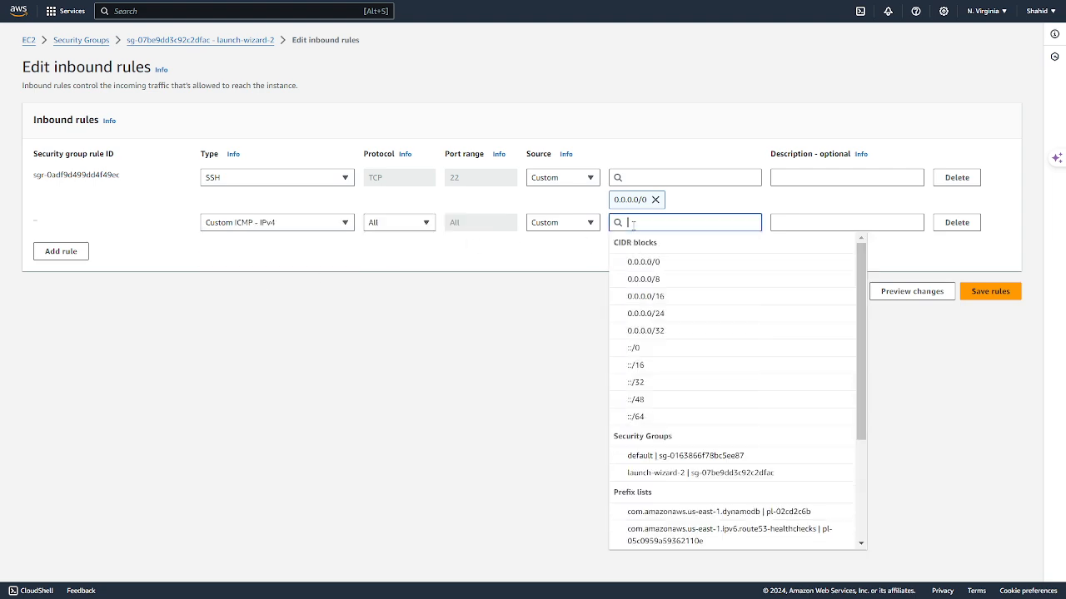
{"action": "type", "text": "172.31.0.0/20"}
{"action": "left_click", "coordinate": [638, 281]}
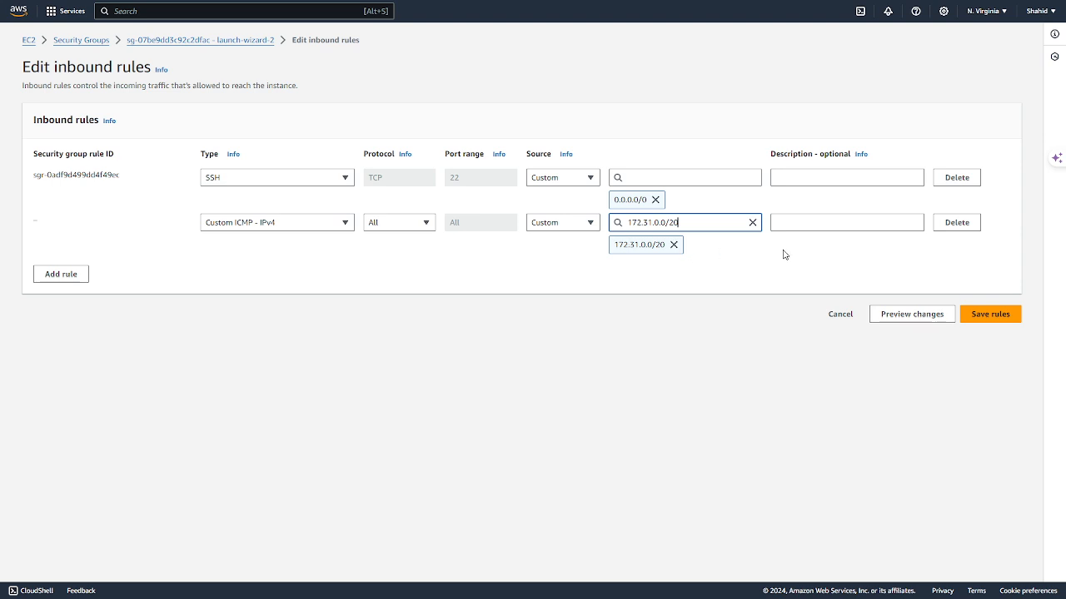
{"action": "left_click", "coordinate": [654, 245]}
{"action": "left_click", "coordinate": [984, 314]}
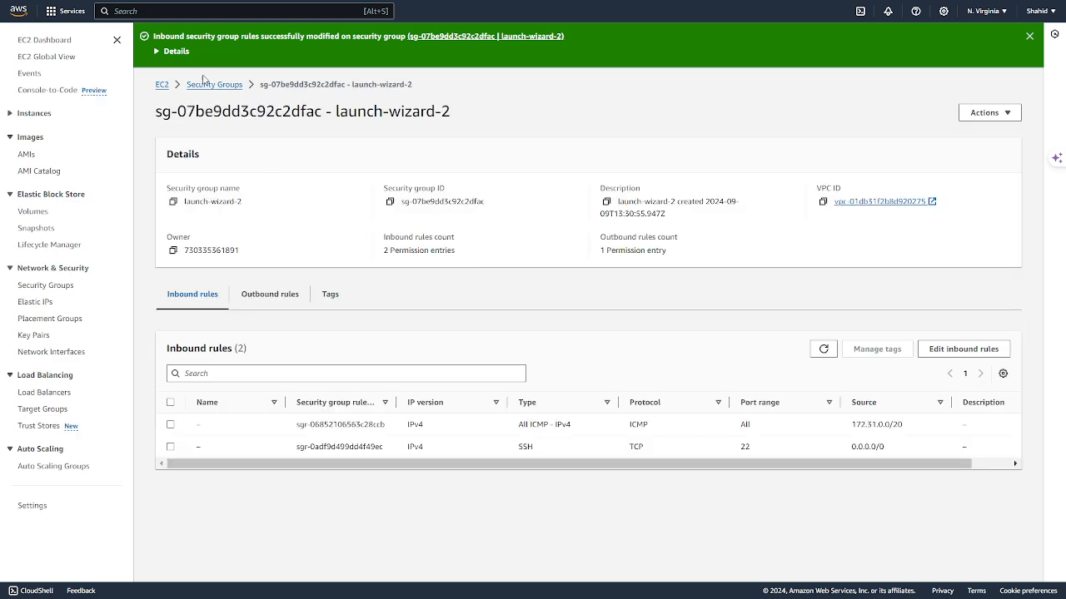
Step: Go back to the running instances and open instance A's subnet from its details
{"action": "left_click", "coordinate": [162, 86]}
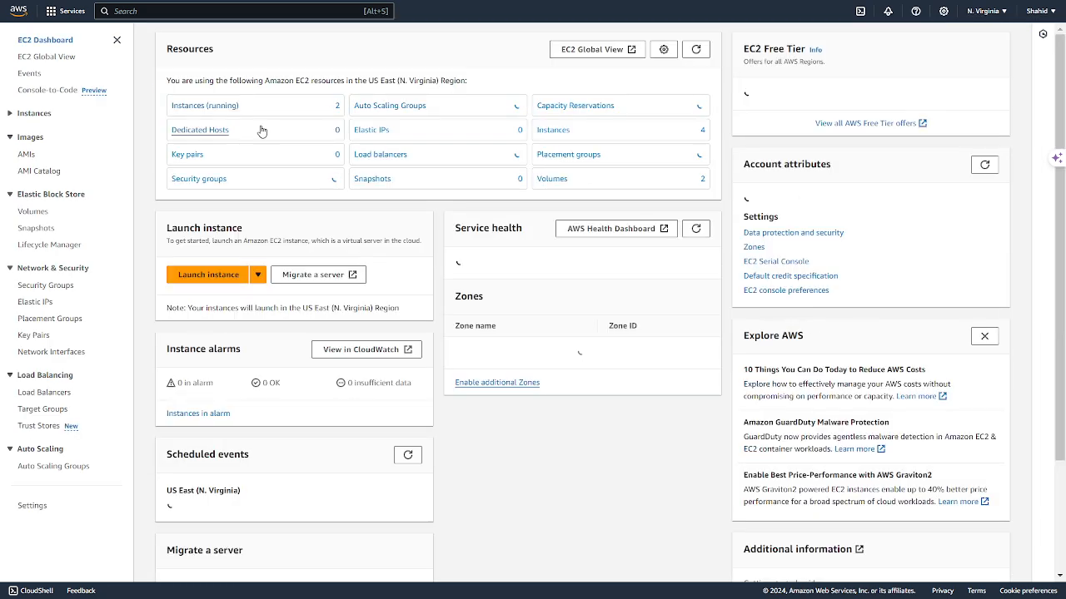
{"action": "left_click", "coordinate": [215, 106]}
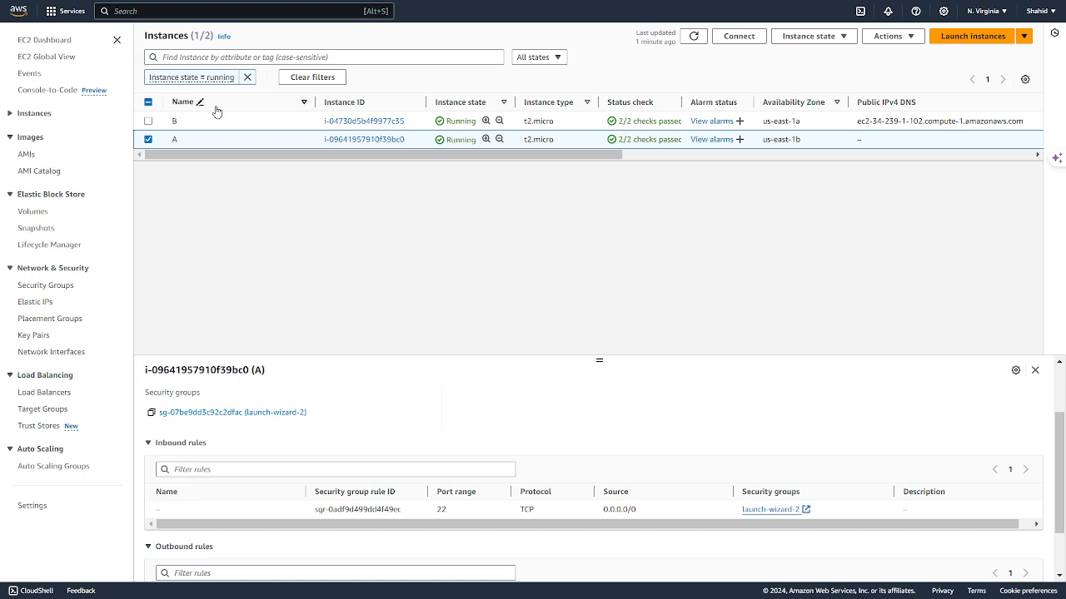
{"action": "scroll", "coordinate": [402, 383], "scroll_direction": "down", "scroll_amount": 2}
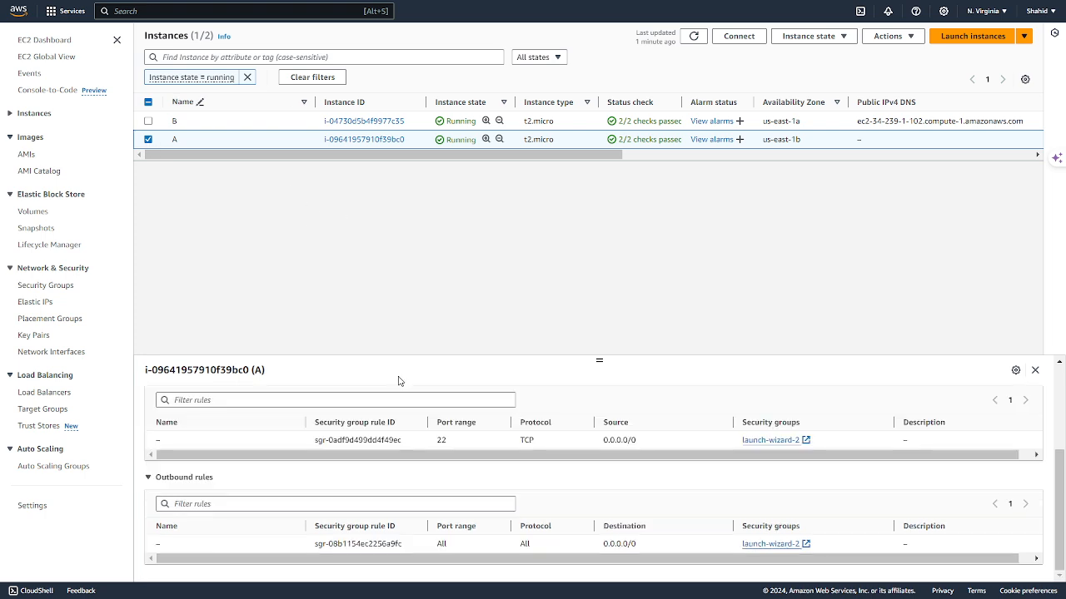
{"action": "scroll", "coordinate": [295, 422], "scroll_direction": "up", "scroll_amount": 3}
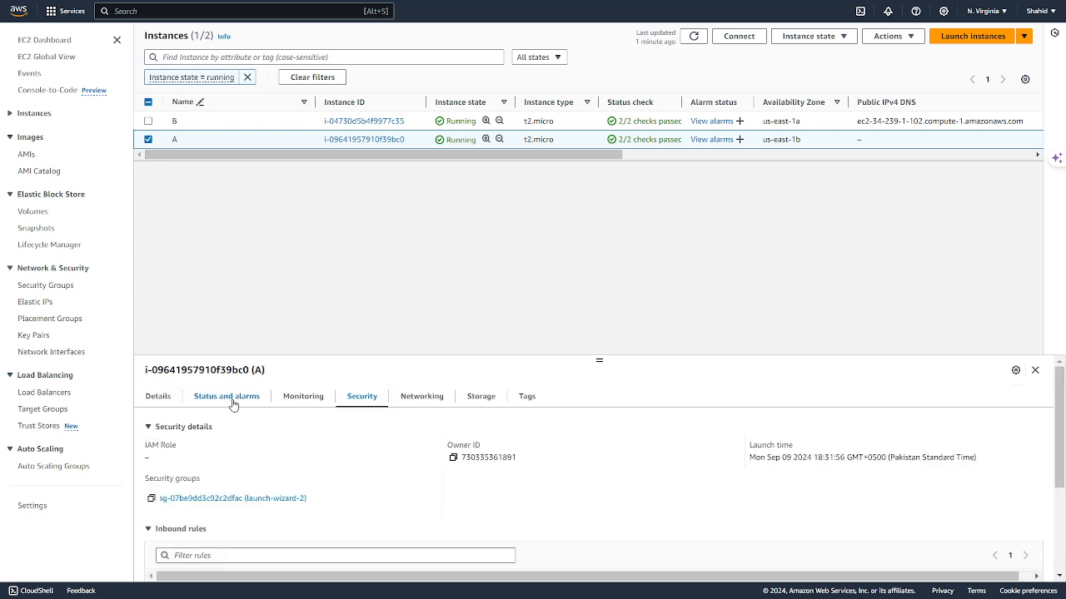
{"action": "left_click", "coordinate": [160, 397]}
{"action": "scroll", "coordinate": [561, 476], "scroll_direction": "down", "scroll_amount": 5}
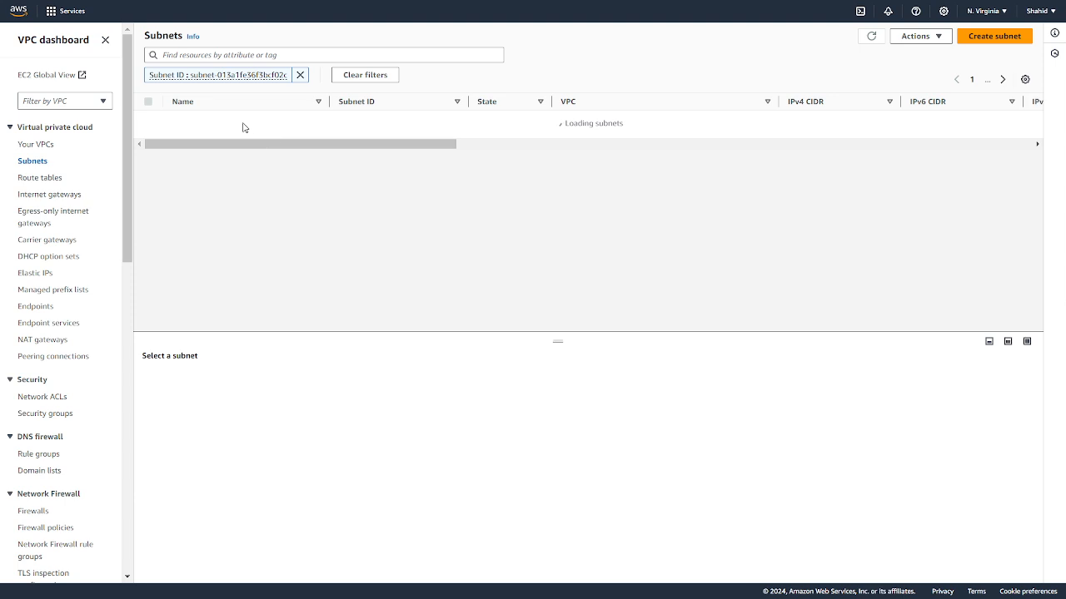
Step: Open the route table linked to subnet A-subnet-public2-us-east-1b and select A-rtb-public
{"action": "left_click", "coordinate": [148, 121]}
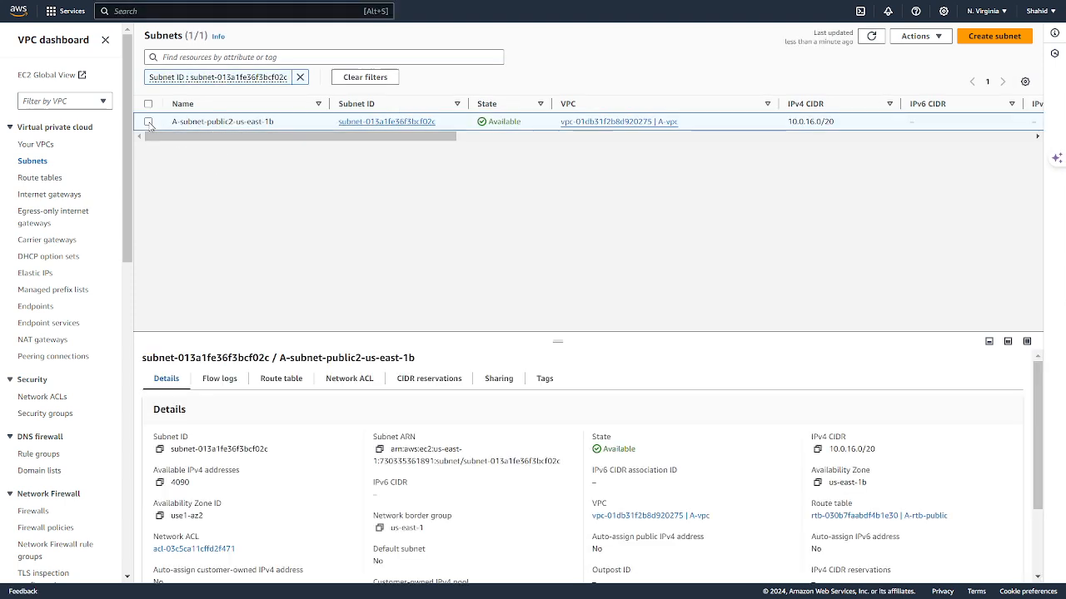
{"action": "scroll", "coordinate": [606, 476], "scroll_direction": "down", "scroll_amount": 3}
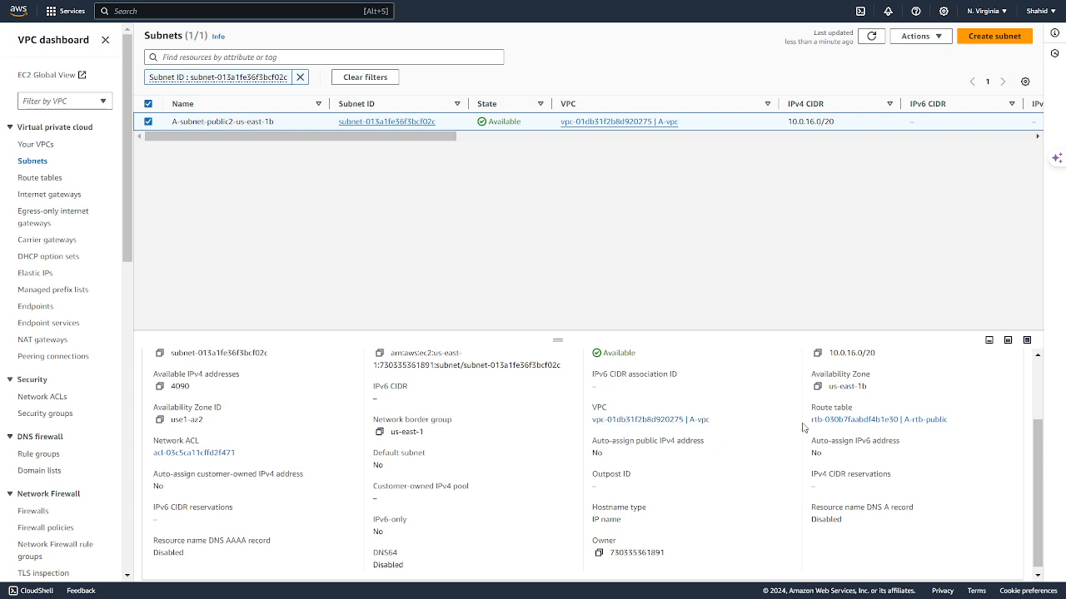
{"action": "left_click", "coordinate": [828, 422]}
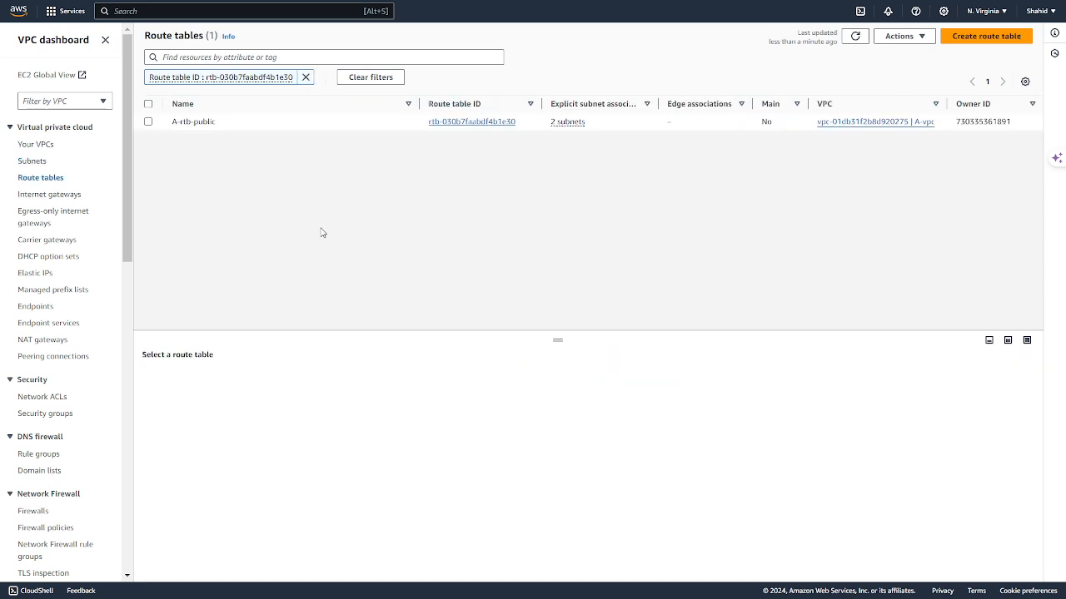
{"action": "left_click", "coordinate": [148, 123]}
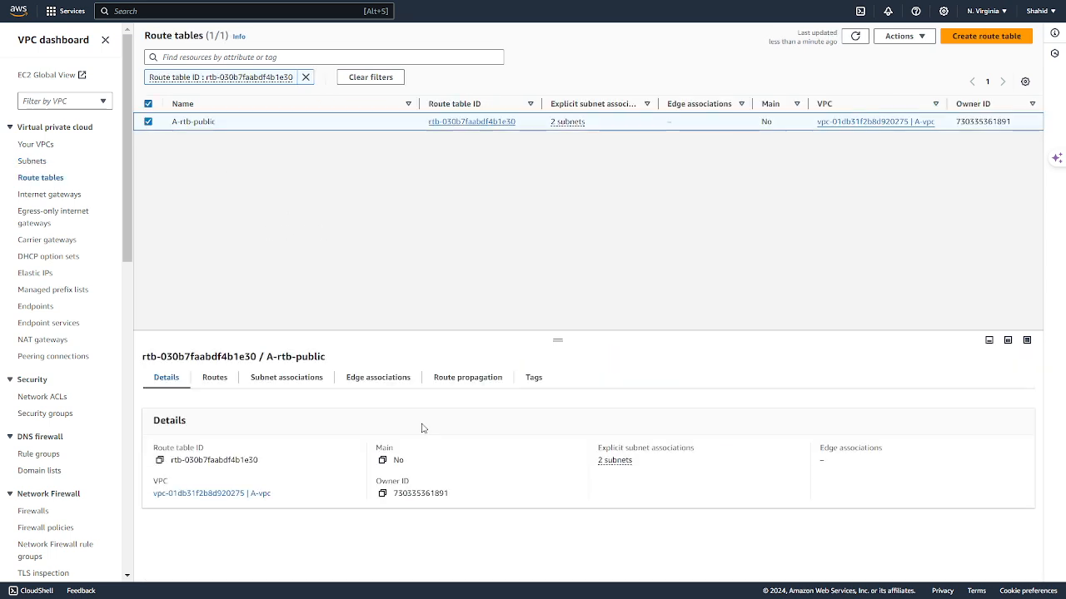
Step: Edit the routes of A-rtb-public and add a route with destination 172.31.0.0/20
{"action": "left_click", "coordinate": [218, 377]}
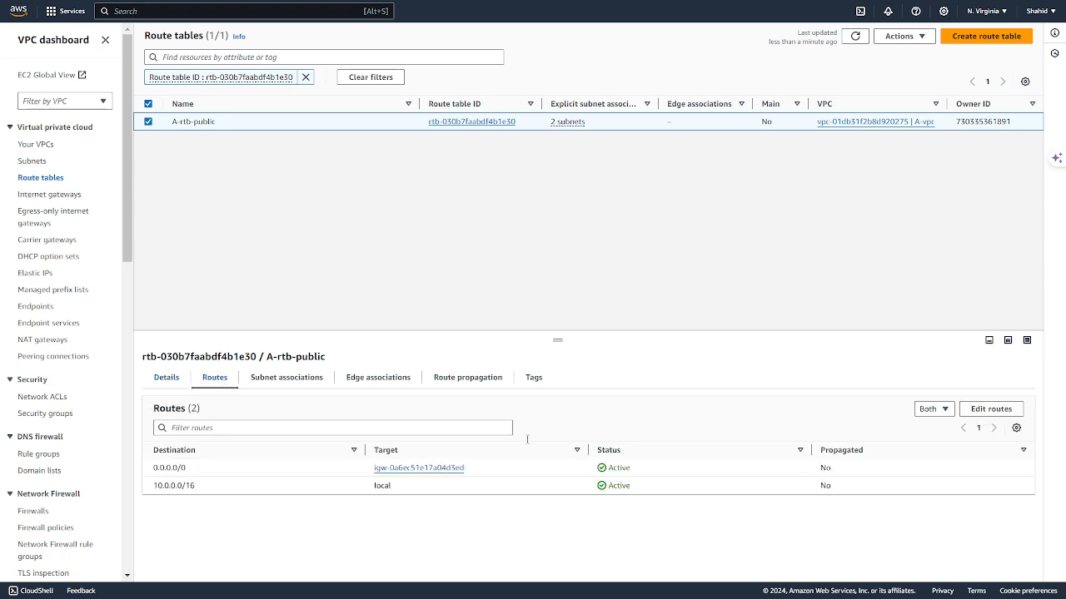
{"action": "left_click", "coordinate": [994, 409]}
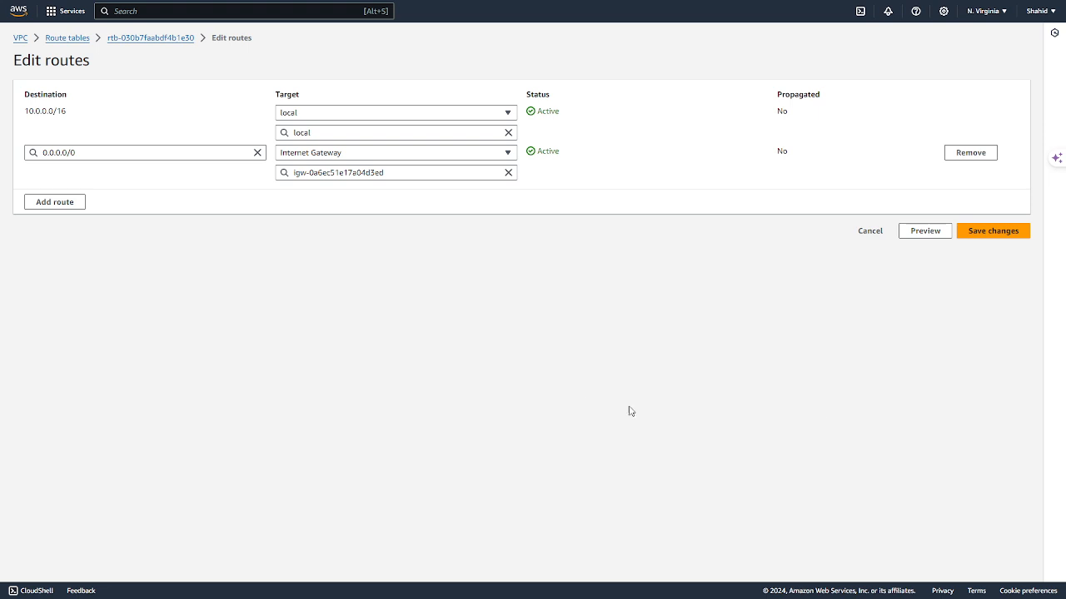
{"action": "left_click", "coordinate": [73, 207]}
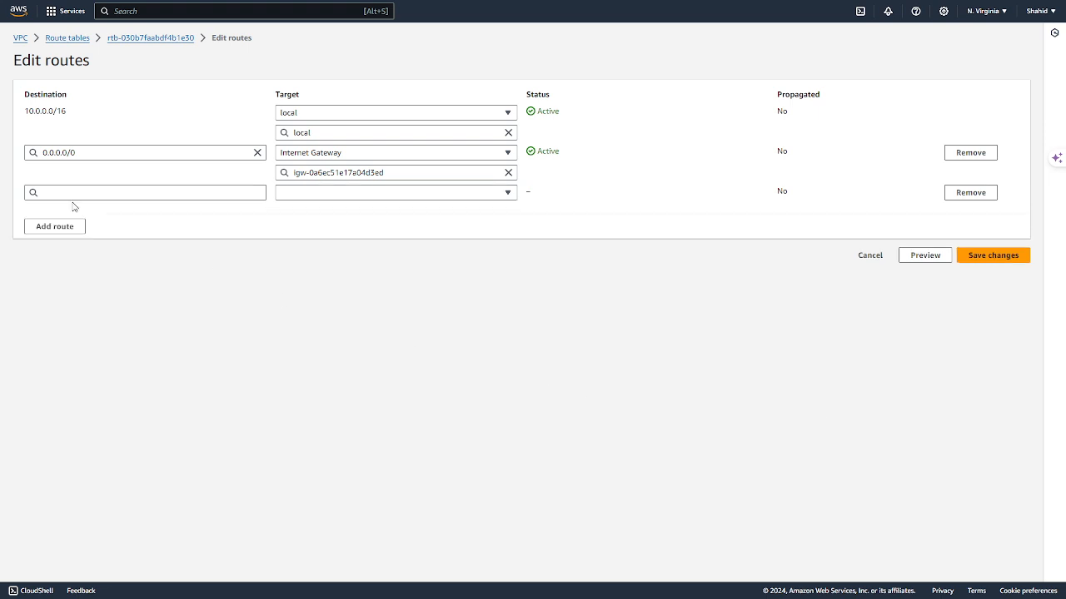
{"action": "left_click", "coordinate": [96, 193]}
{"action": "type", "text": "172.31.0.0/20"}
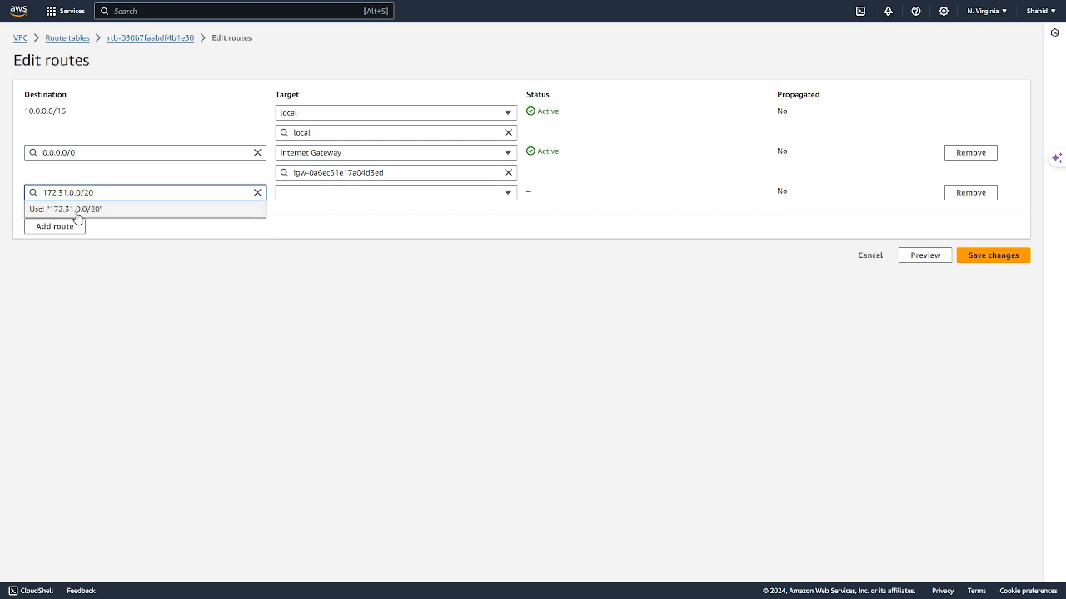
{"action": "left_click", "coordinate": [76, 210]}
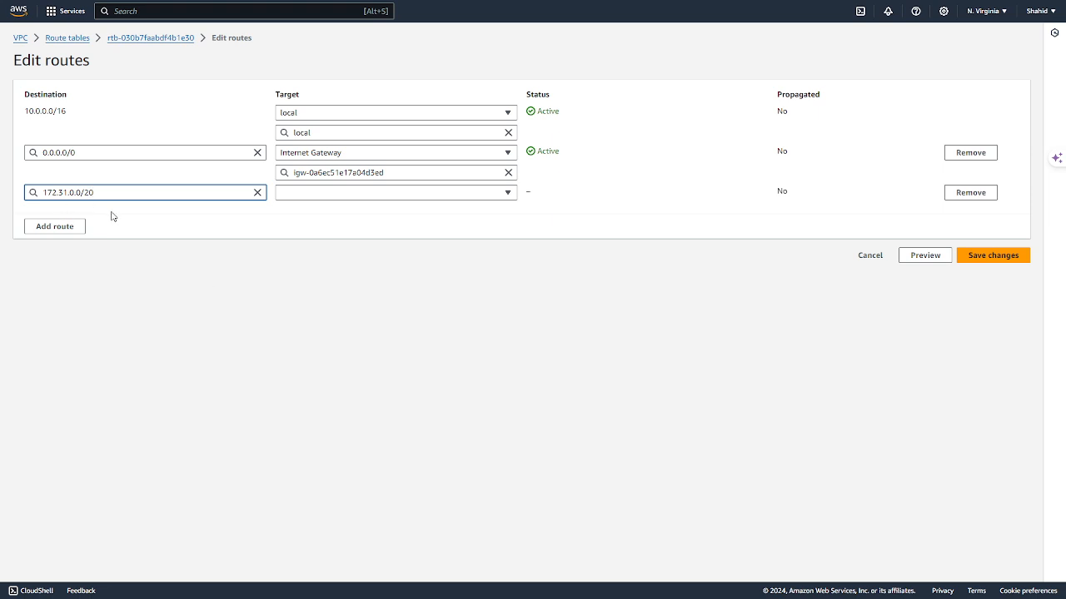
{"action": "left_click", "coordinate": [160, 223]}
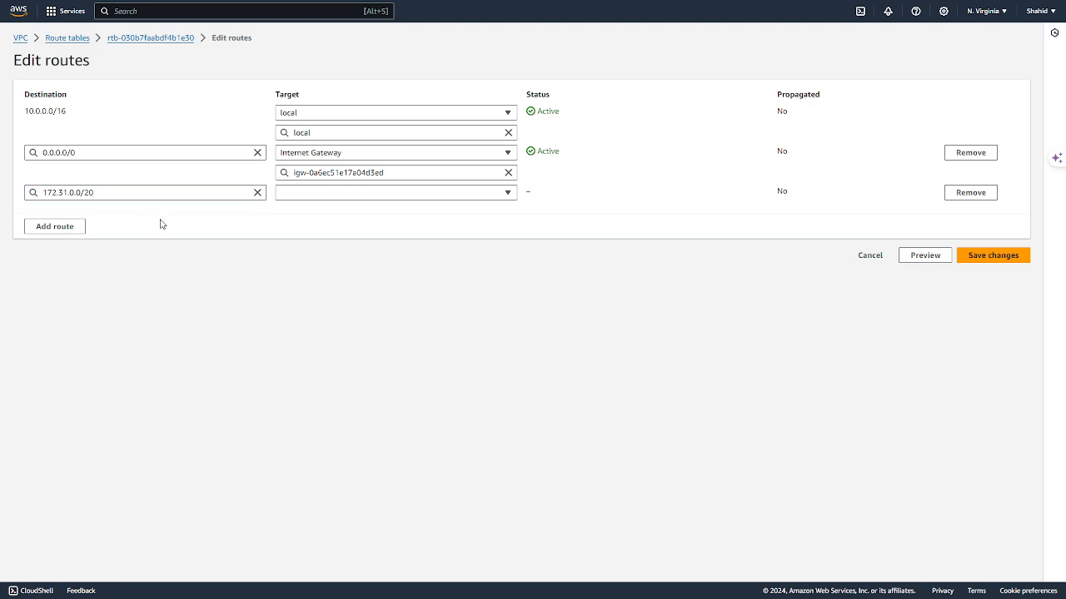
Step: Target the new 172.31.0.0/20 route at peering connection pcx-0933b9022b0e9d560 and save the route changes
{"action": "left_click", "coordinate": [304, 194]}
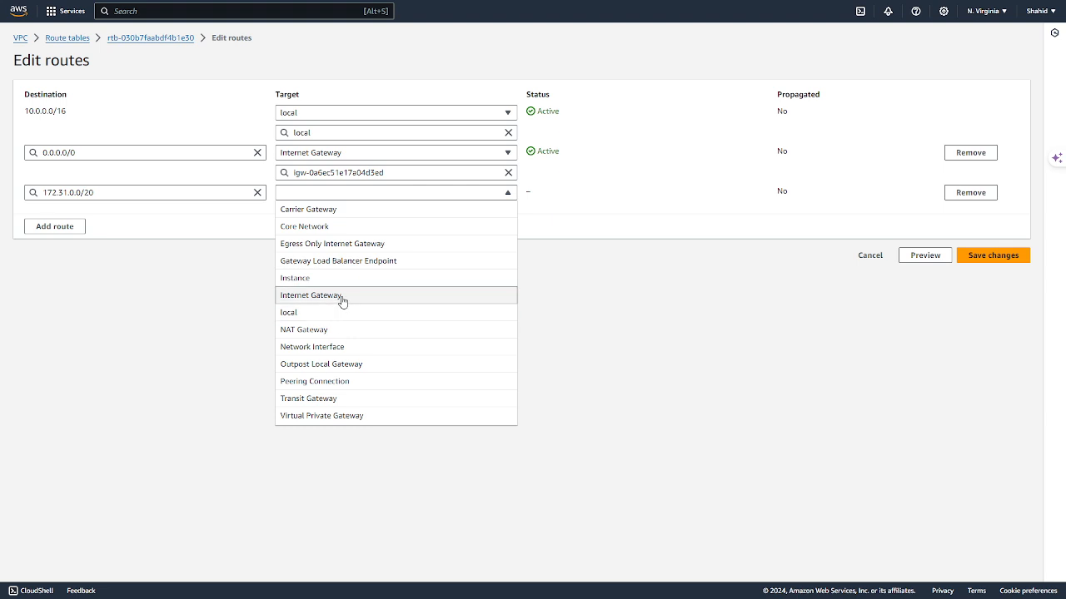
{"action": "left_click", "coordinate": [338, 382]}
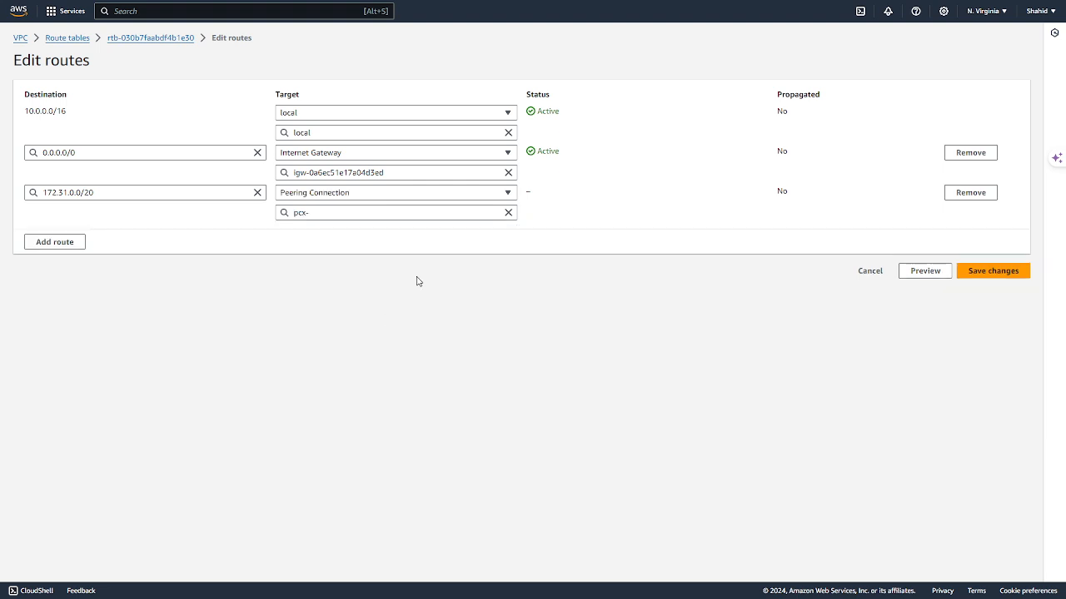
{"action": "left_click", "coordinate": [346, 214]}
{"action": "left_click", "coordinate": [371, 253]}
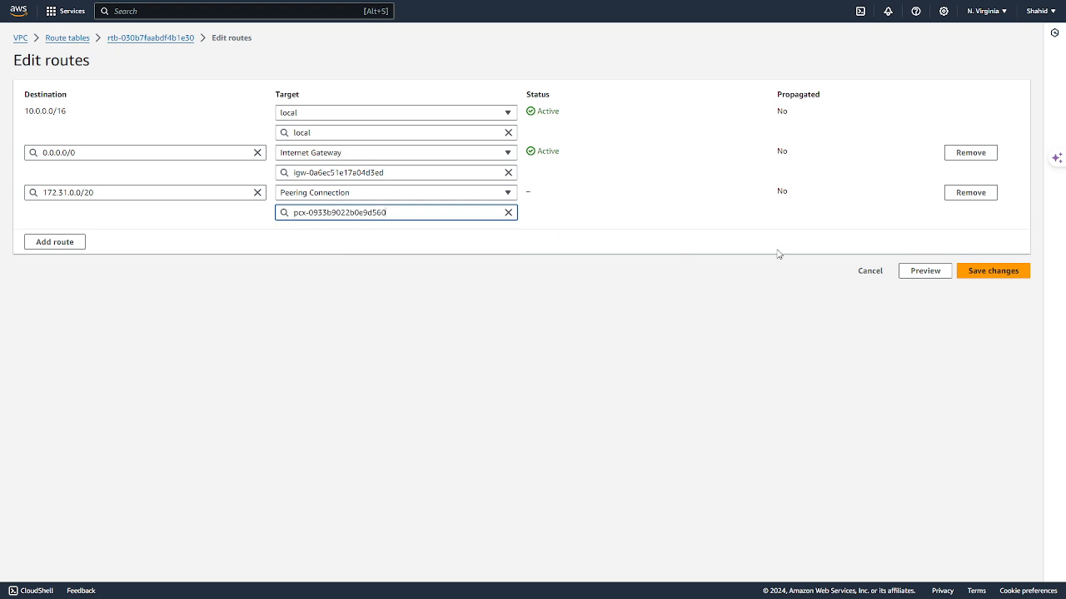
{"action": "left_click", "coordinate": [969, 272]}
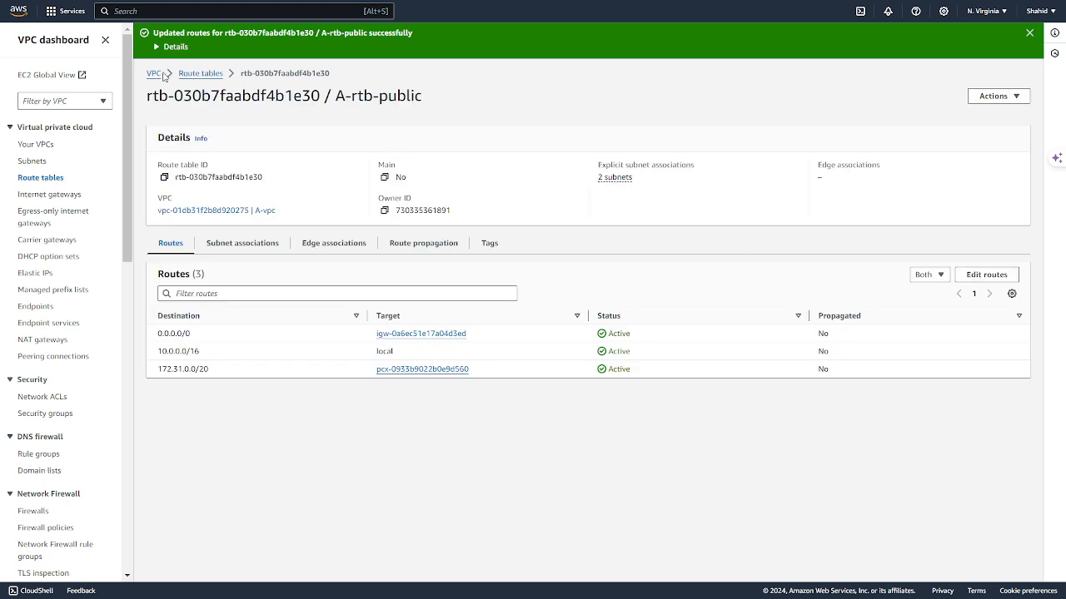
Step: Leave the A-rtb-public route table and go to the list of running EC2 instances
{"action": "left_click", "coordinate": [190, 75]}
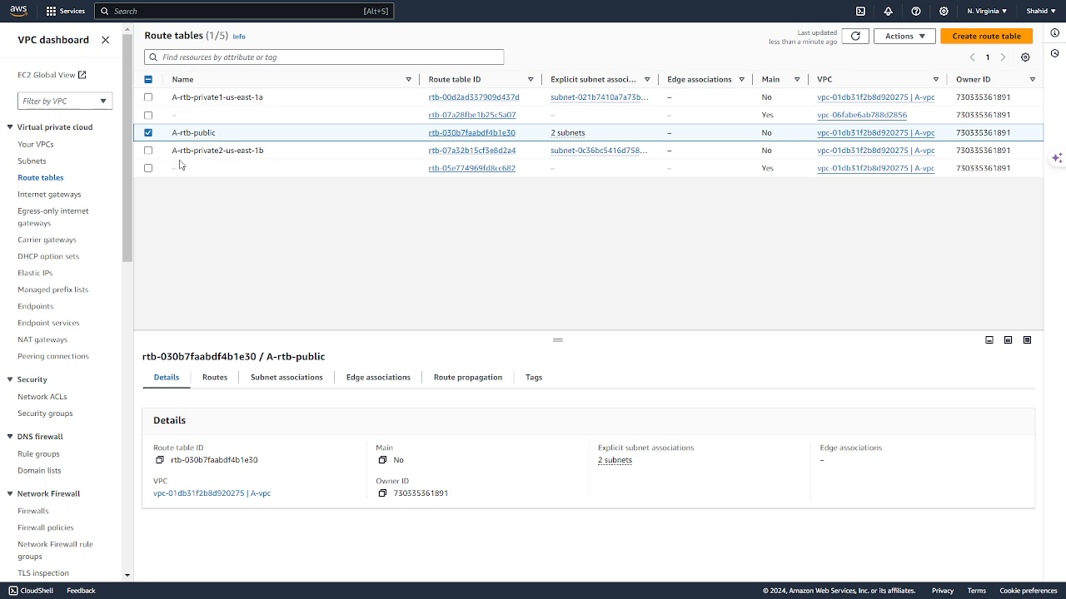
{"action": "left_click", "coordinate": [200, 56]}
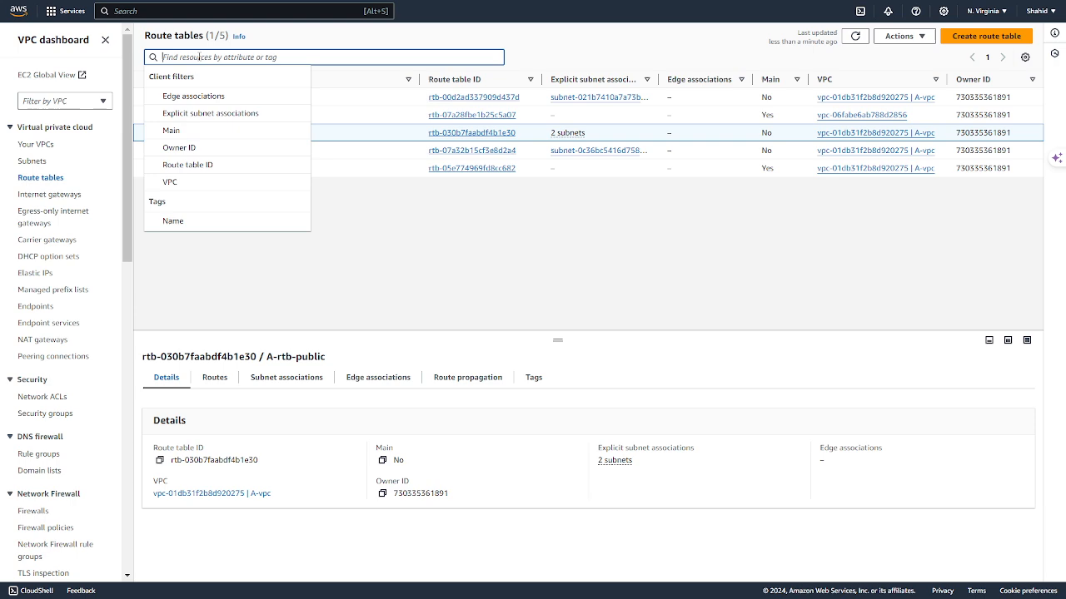
{"action": "left_click", "coordinate": [156, 12]}
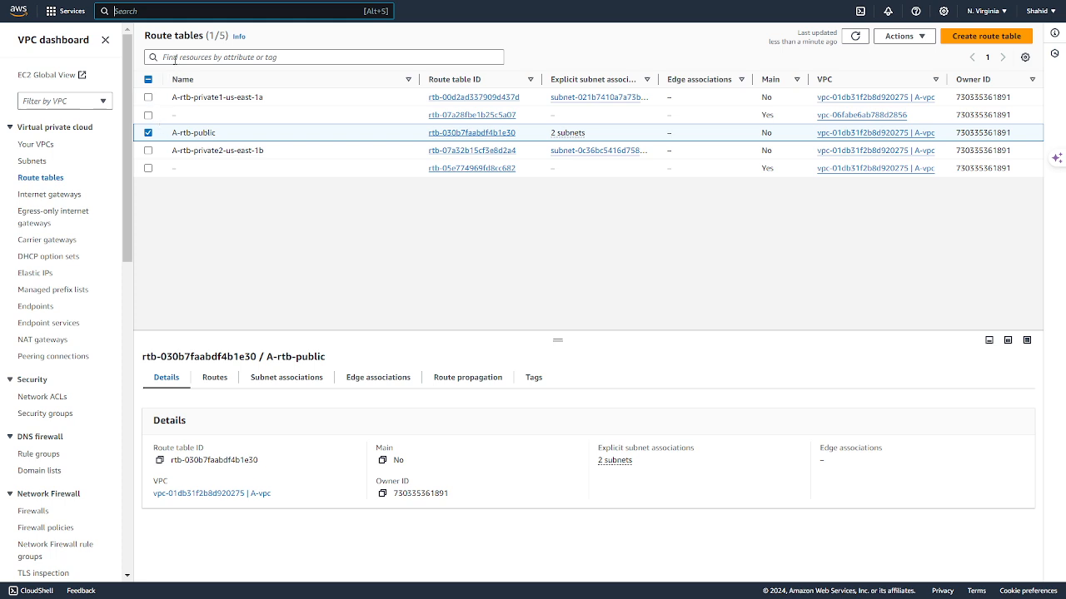
{"action": "type", "text": "ec"}
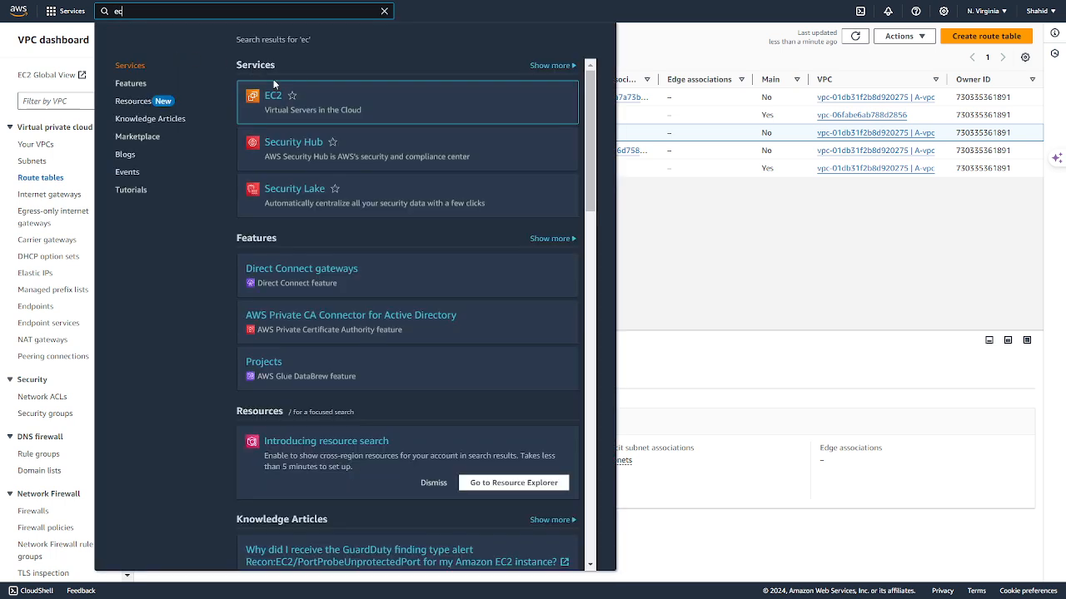
{"action": "left_click", "coordinate": [271, 98]}
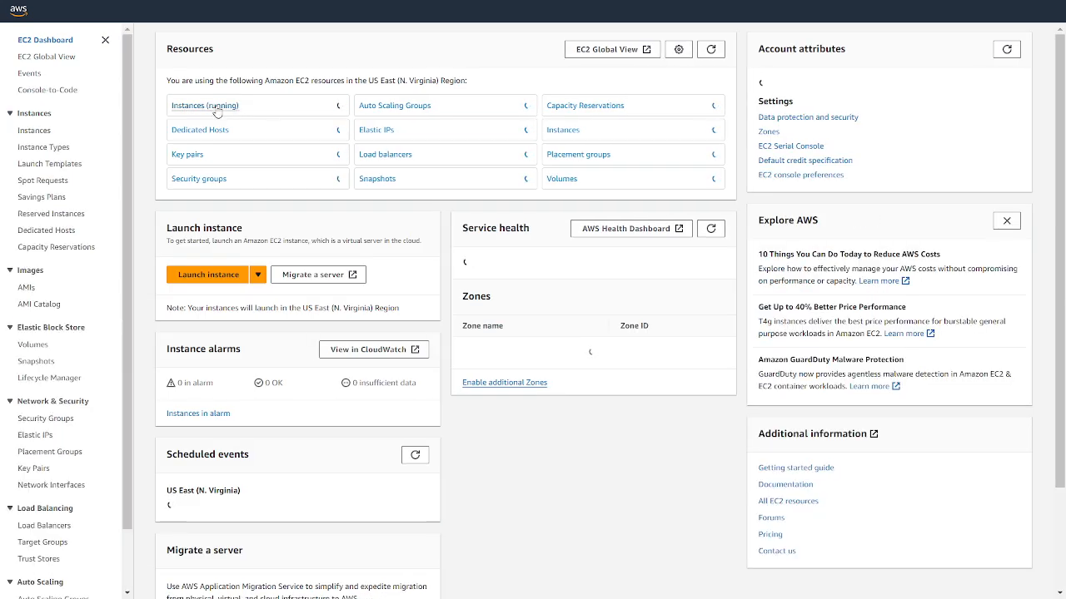
{"action": "left_click", "coordinate": [213, 107]}
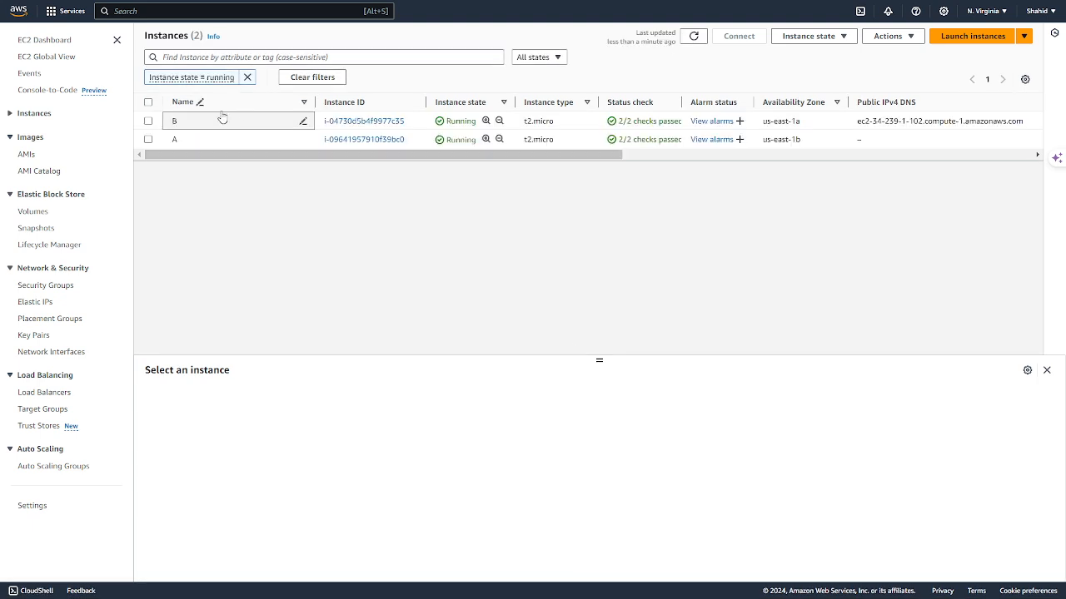
Step: Select instance B and open its security group launch-wizard-4 from the security details
{"action": "left_click", "coordinate": [148, 121]}
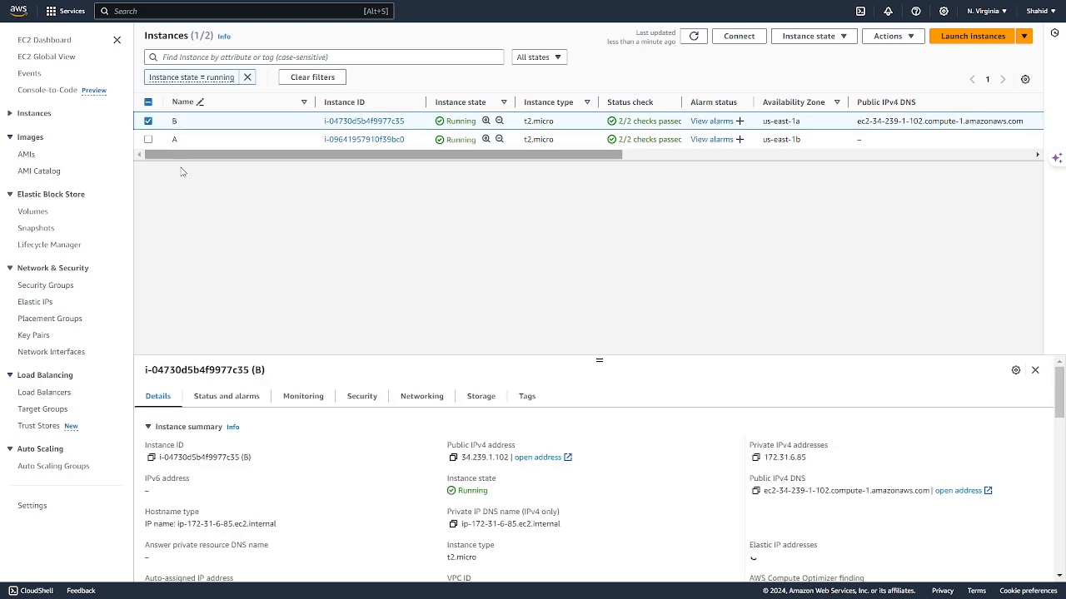
{"action": "left_click", "coordinate": [362, 397]}
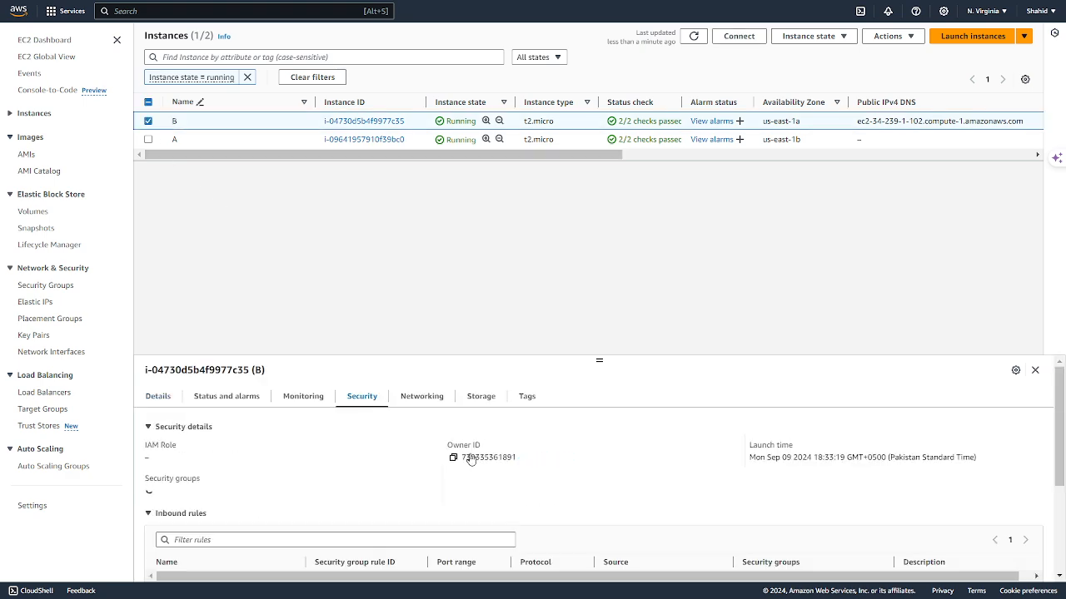
{"action": "scroll", "coordinate": [278, 471], "scroll_direction": "down", "scroll_amount": 3}
{"action": "scroll", "coordinate": [245, 473], "scroll_direction": "up", "scroll_amount": 3}
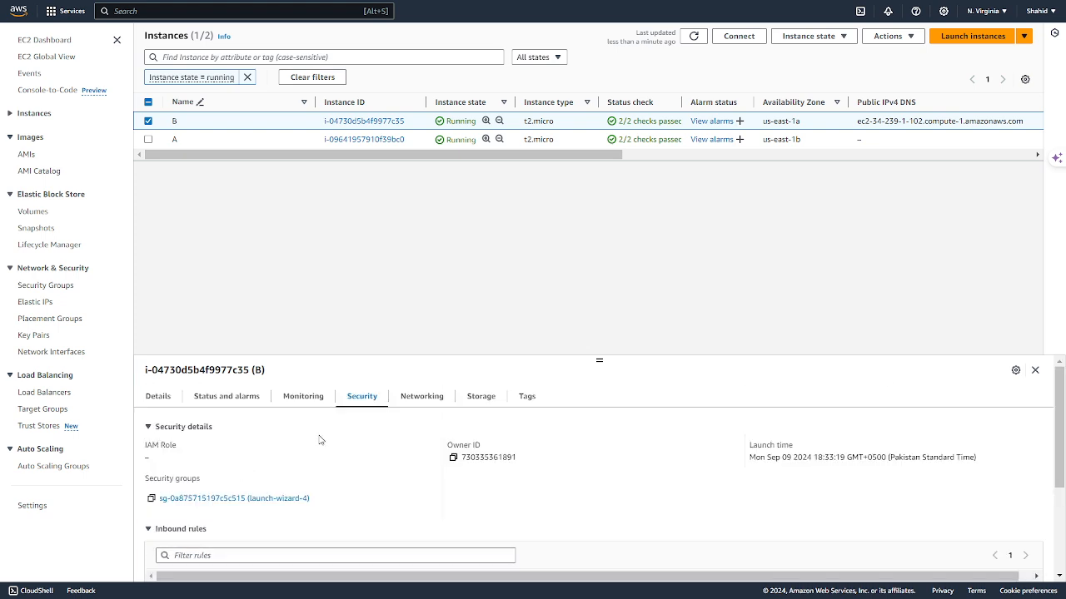
{"action": "left_click", "coordinate": [248, 498]}
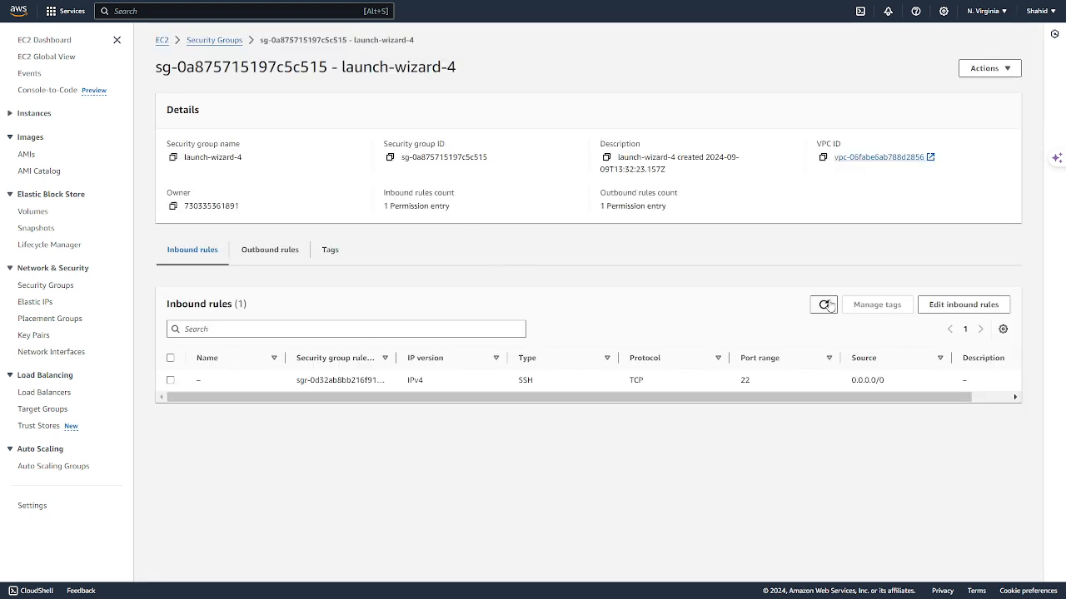
Step: Add a Custom ICMP - IPv4 inbound rule to launch-wizard-4 with source 172.31.0.0/16
{"action": "left_click", "coordinate": [933, 305]}
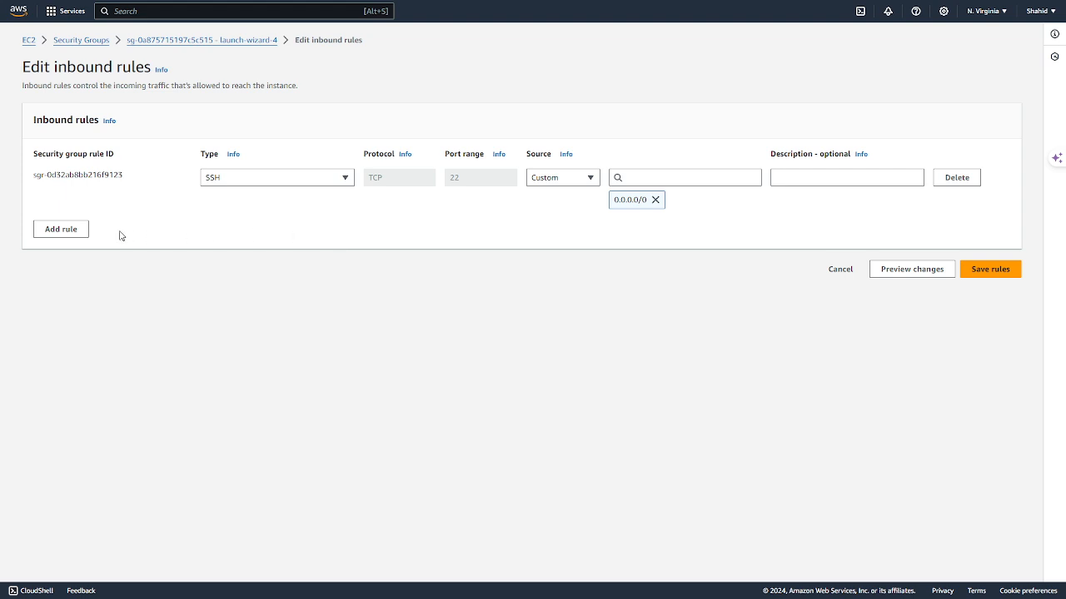
{"action": "left_click", "coordinate": [58, 229]}
{"action": "left_click", "coordinate": [239, 223]}
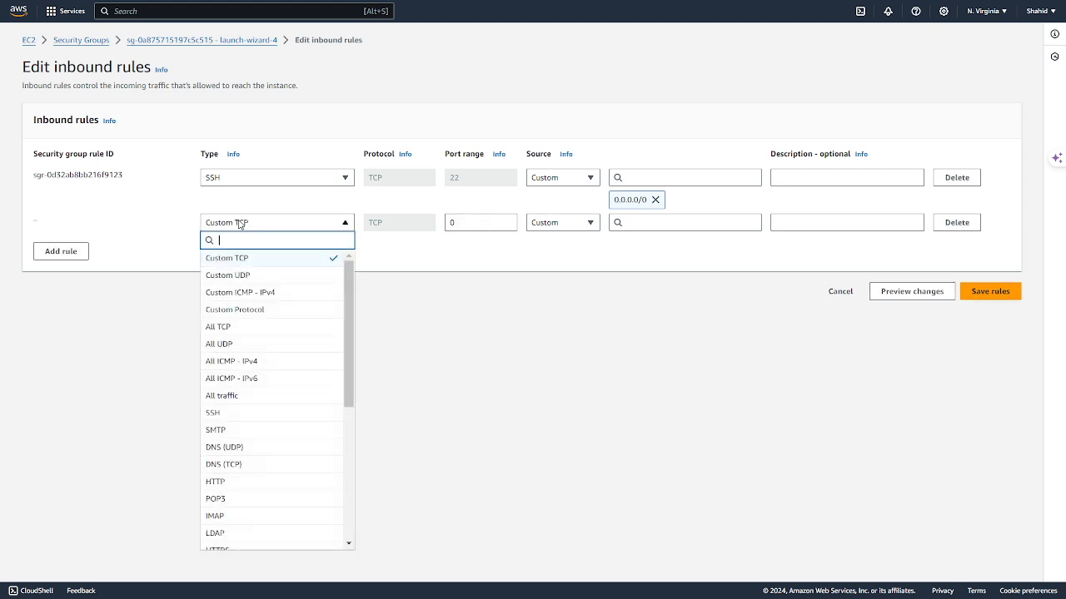
{"action": "left_click", "coordinate": [250, 292]}
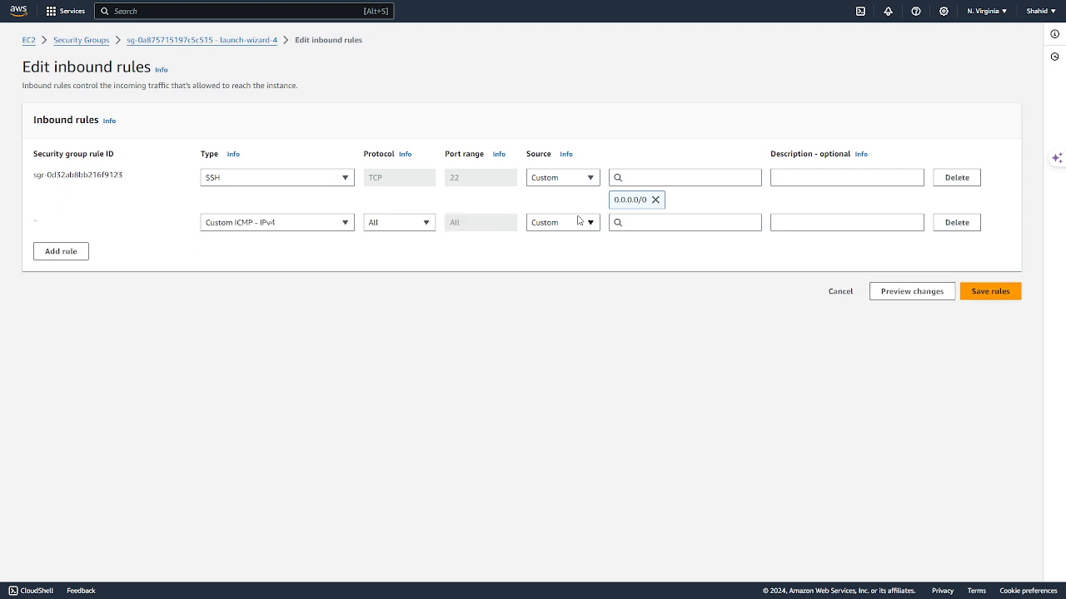
{"action": "left_click", "coordinate": [654, 223]}
{"action": "type", "text": "17"}
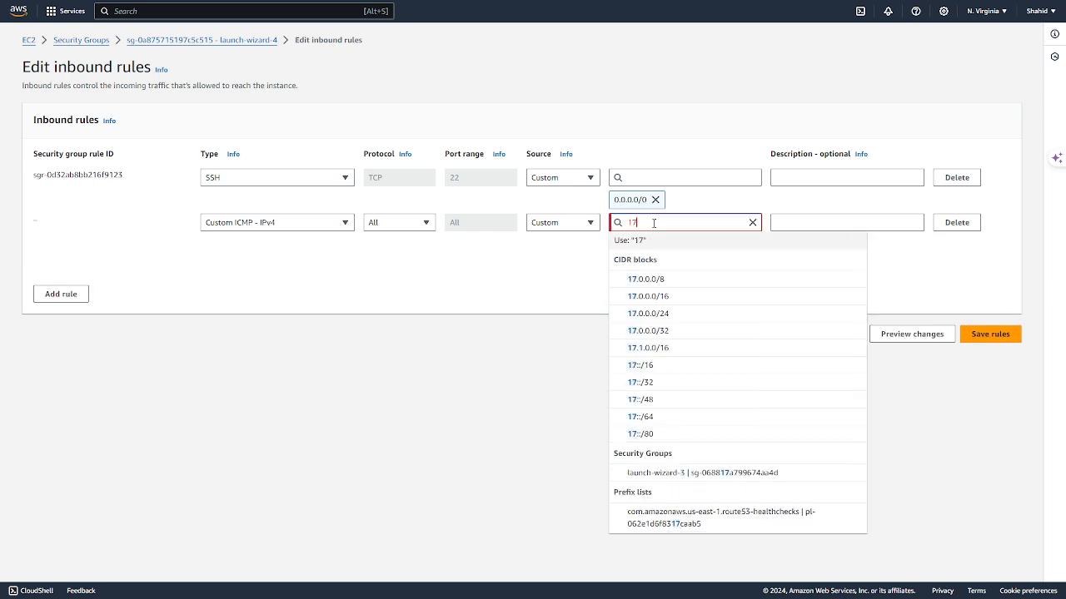
{"action": "type", "text": "2"}
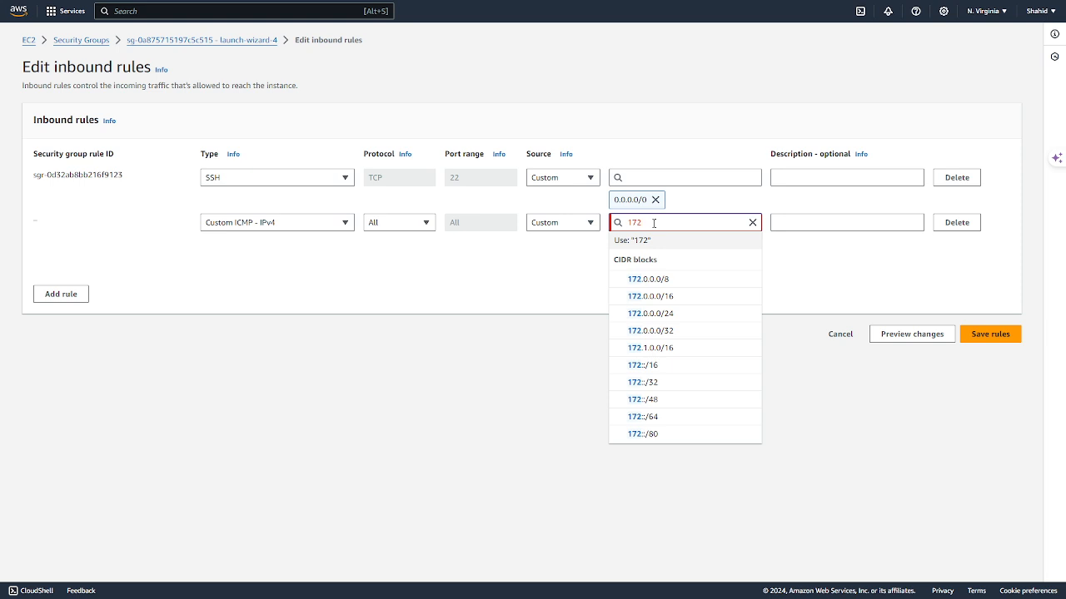
{"action": "type", "text": ".31.0.0"}
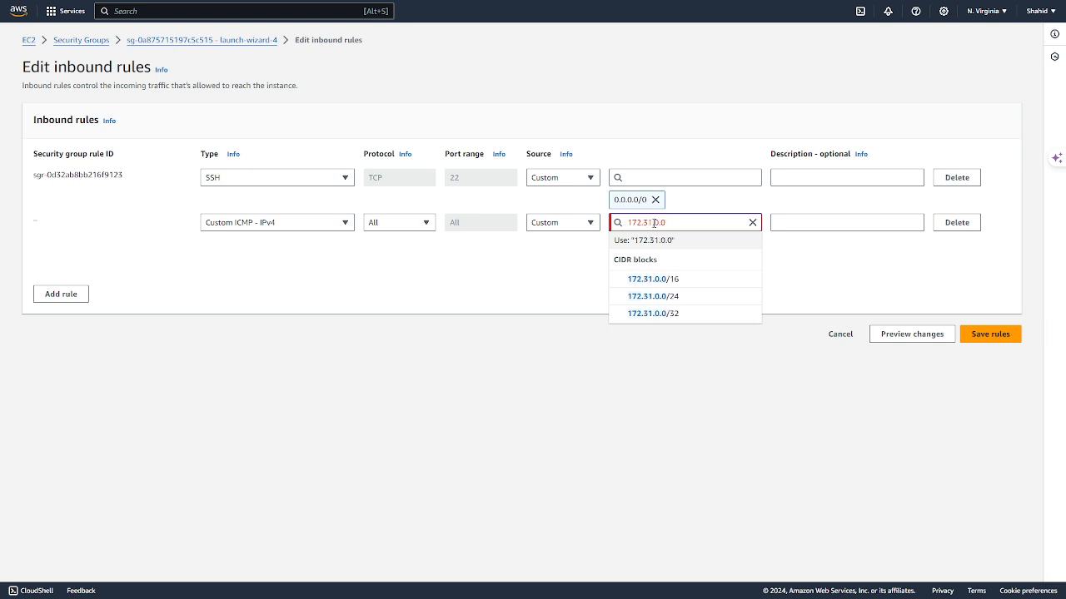
{"action": "left_click", "coordinate": [675, 279]}
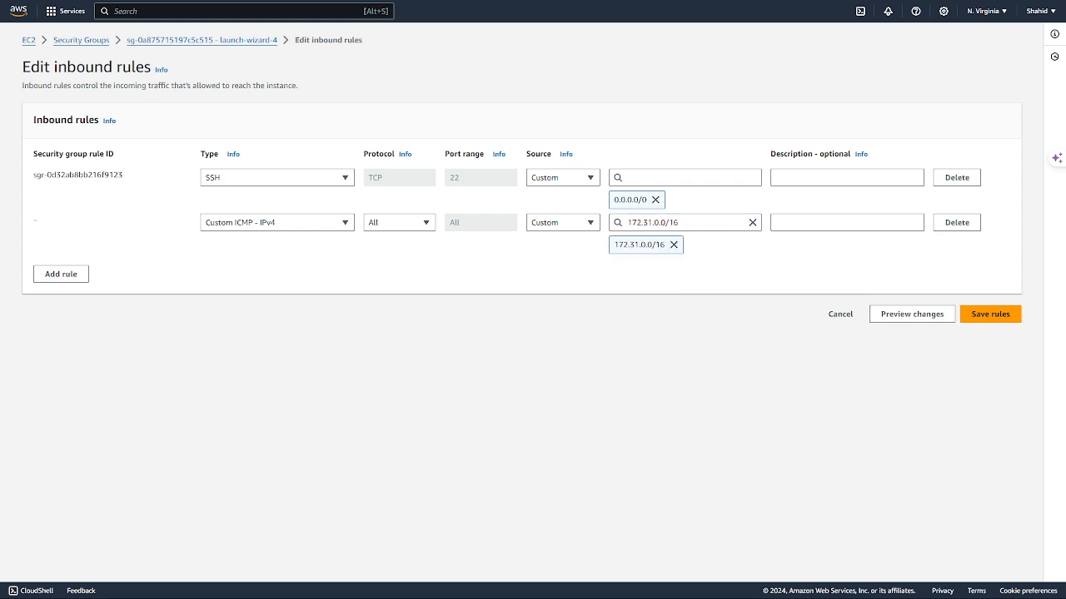
Step: Change the source of the new ICMP rule to 172.31.0.0/20 and save the inbound rules
{"action": "left_click", "coordinate": [688, 223]}
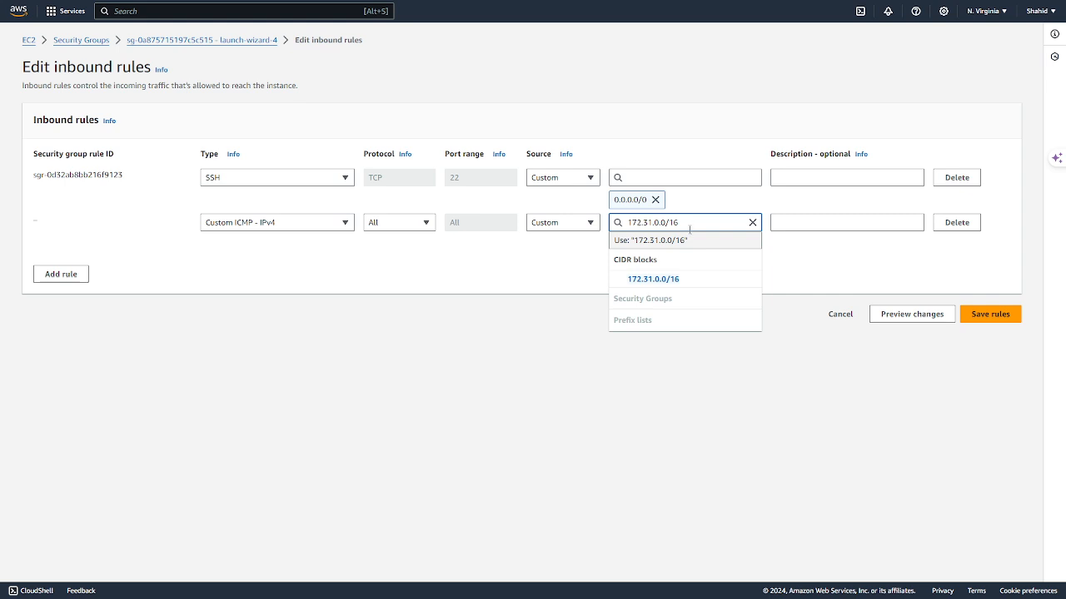
{"action": "key", "text": "BackSpace"}
{"action": "key", "text": "BackSpace"}
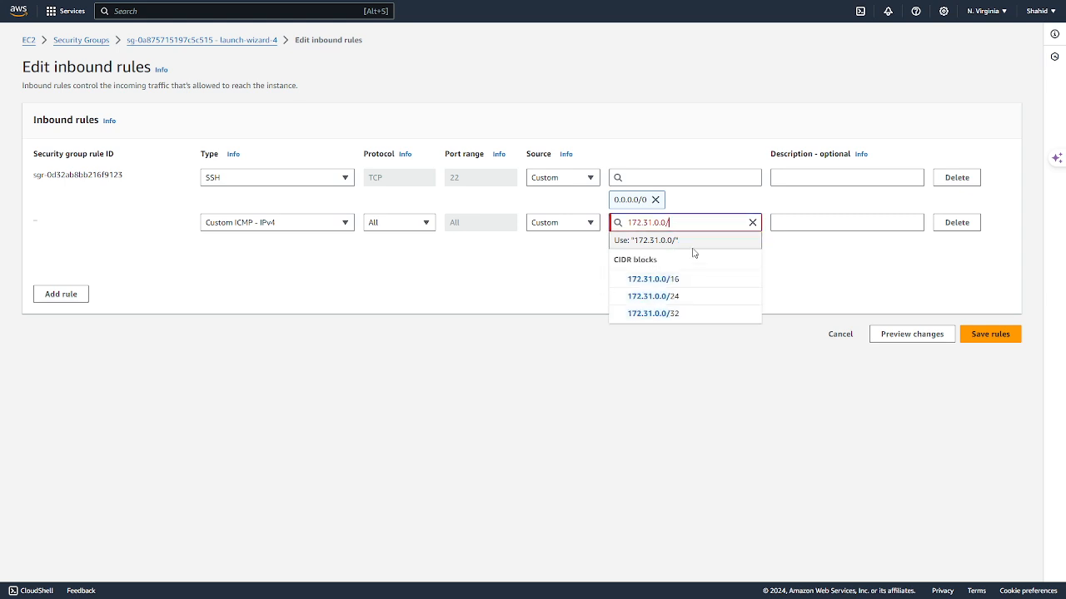
{"action": "type", "text": "20"}
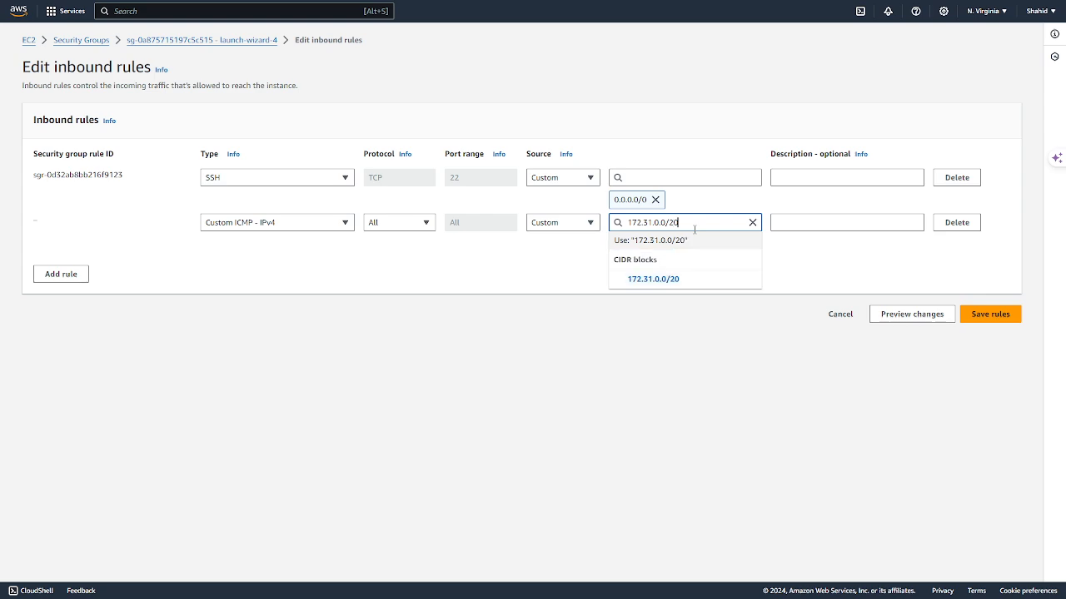
{"action": "left_click", "coordinate": [654, 279]}
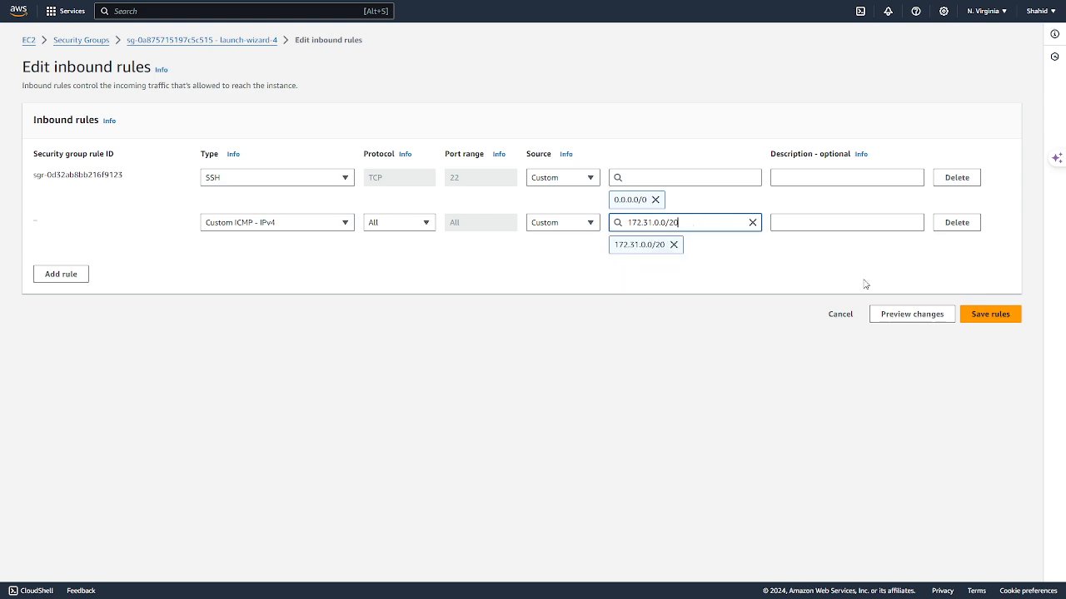
{"action": "left_click", "coordinate": [975, 321]}
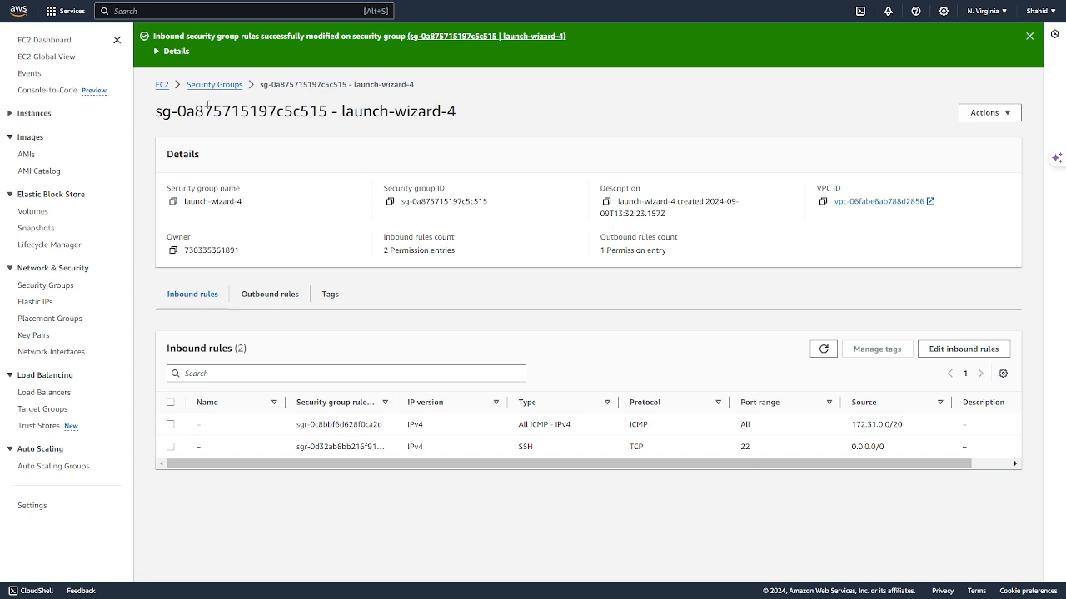
Step: Return to the running EC2 instances and open the subnet of instance B from its instance details
{"action": "left_click", "coordinate": [161, 85]}
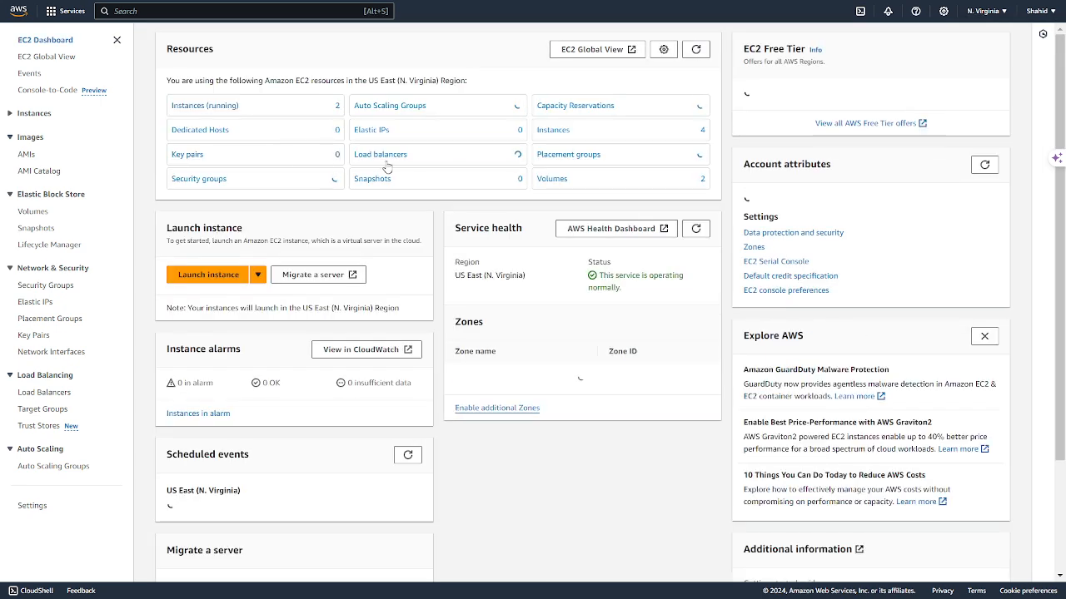
{"action": "left_click", "coordinate": [219, 108]}
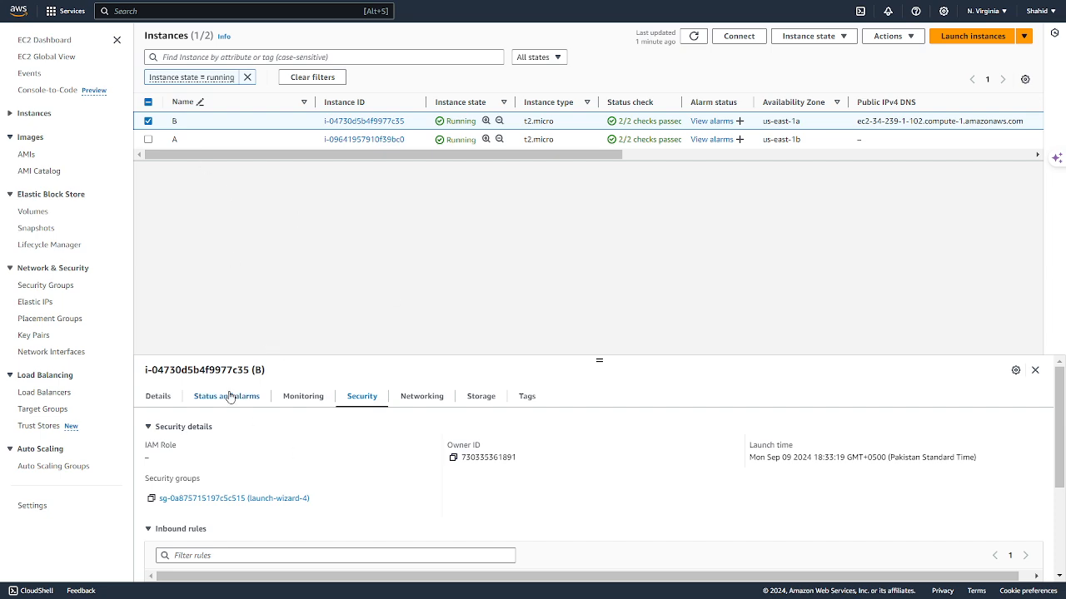
{"action": "left_click", "coordinate": [158, 398]}
{"action": "scroll", "coordinate": [580, 486], "scroll_direction": "down", "scroll_amount": 1}
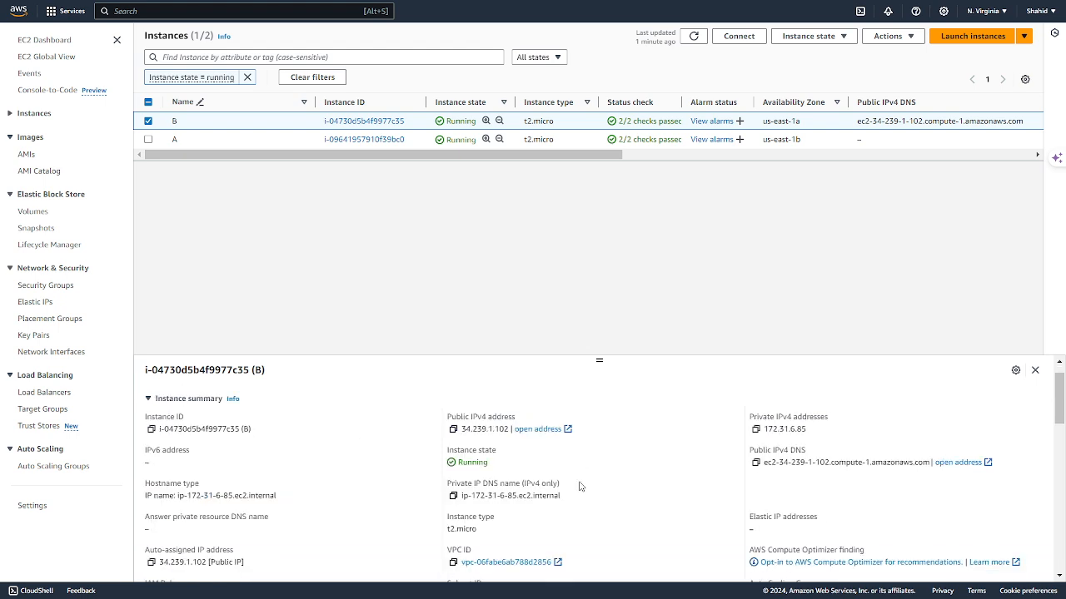
{"action": "scroll", "coordinate": [581, 486], "scroll_direction": "down", "scroll_amount": 1}
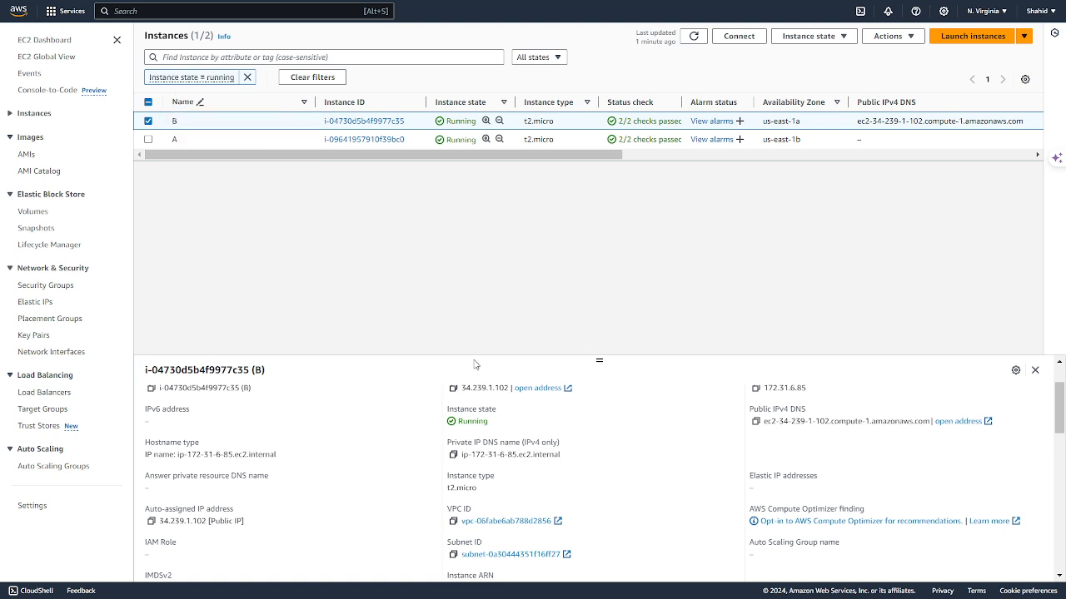
{"action": "left_click", "coordinate": [503, 555]}
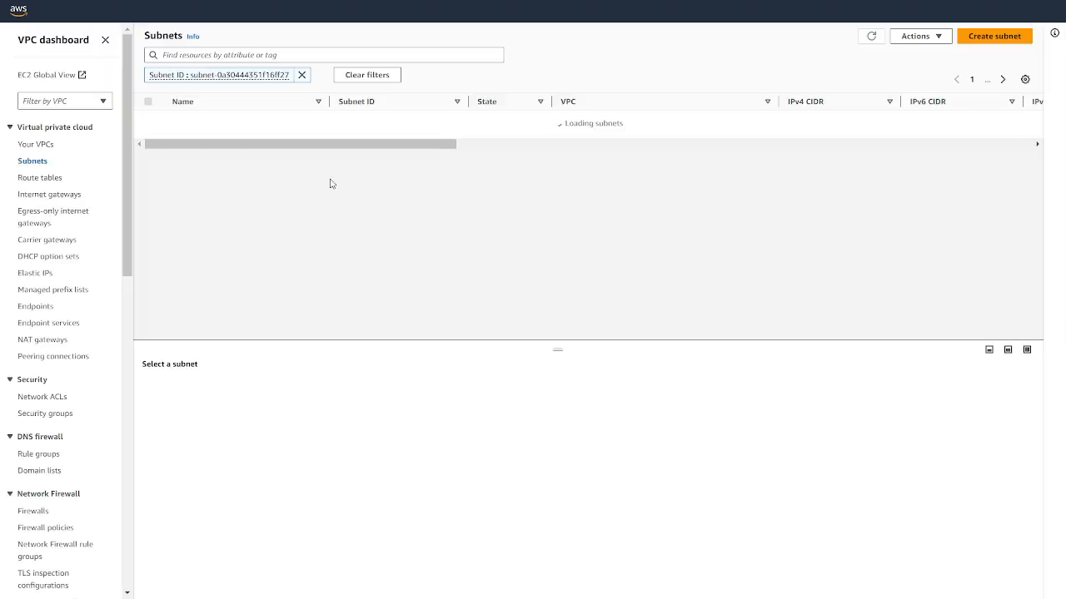
Step: Open the route table used by instance B's subnet and add a blank route to its routes
{"action": "left_click", "coordinate": [148, 123]}
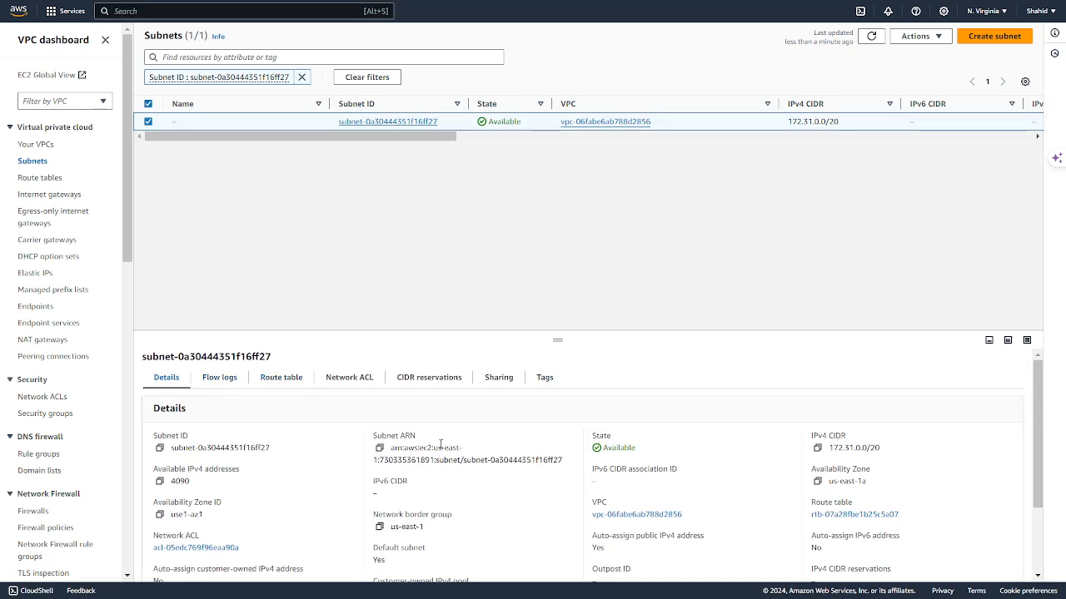
{"action": "left_click", "coordinate": [841, 515]}
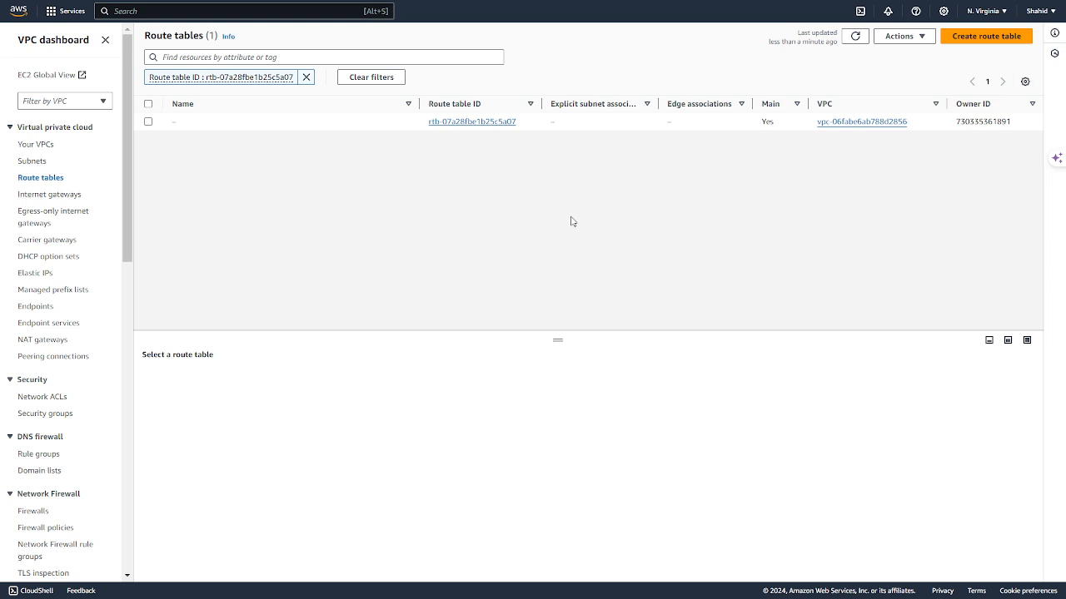
{"action": "left_click", "coordinate": [149, 123]}
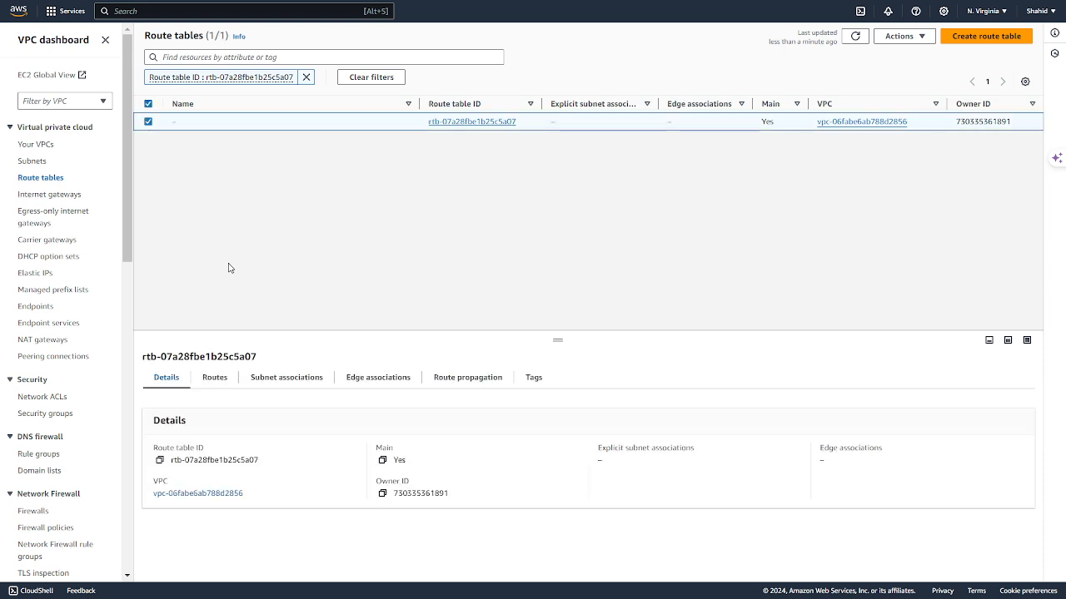
{"action": "left_click", "coordinate": [215, 378]}
{"action": "left_click", "coordinate": [991, 409]}
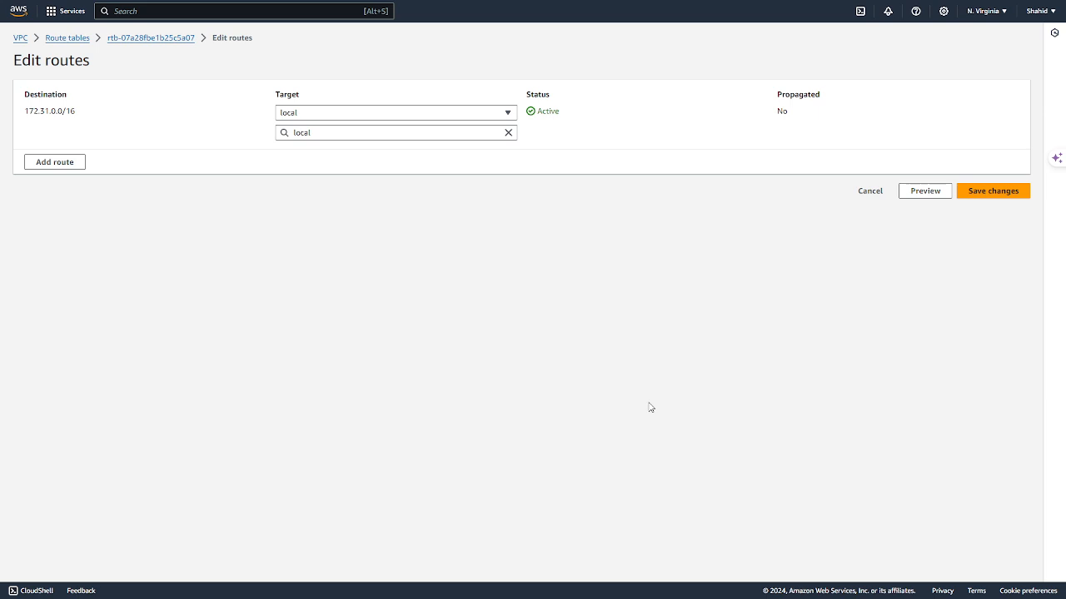
{"action": "left_click", "coordinate": [55, 163]}
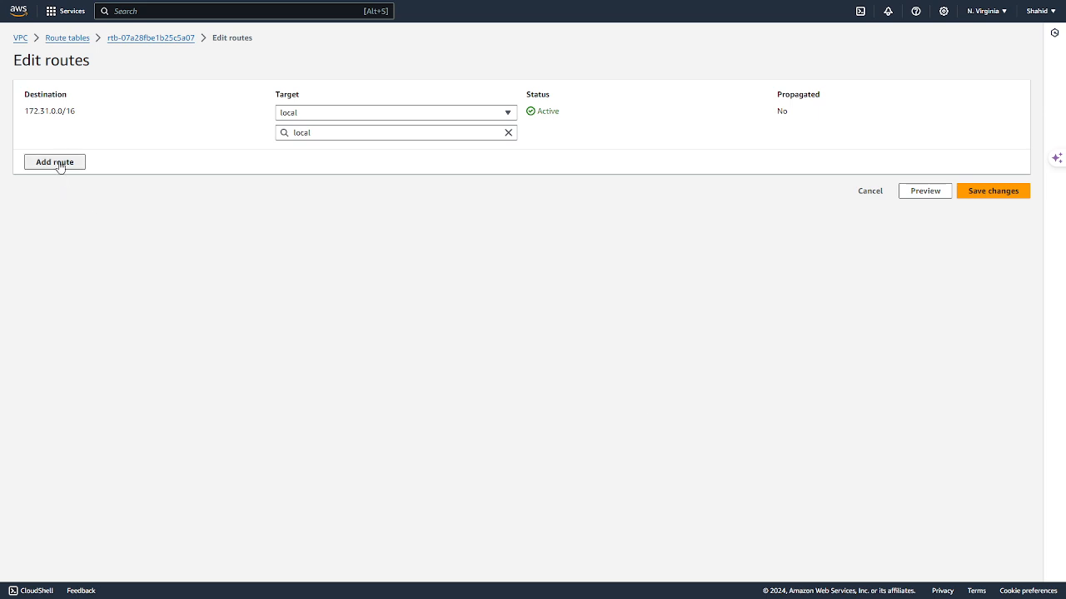
{"action": "left_click", "coordinate": [63, 150]}
{"action": "type", "text": "172.31.0.0/20"}
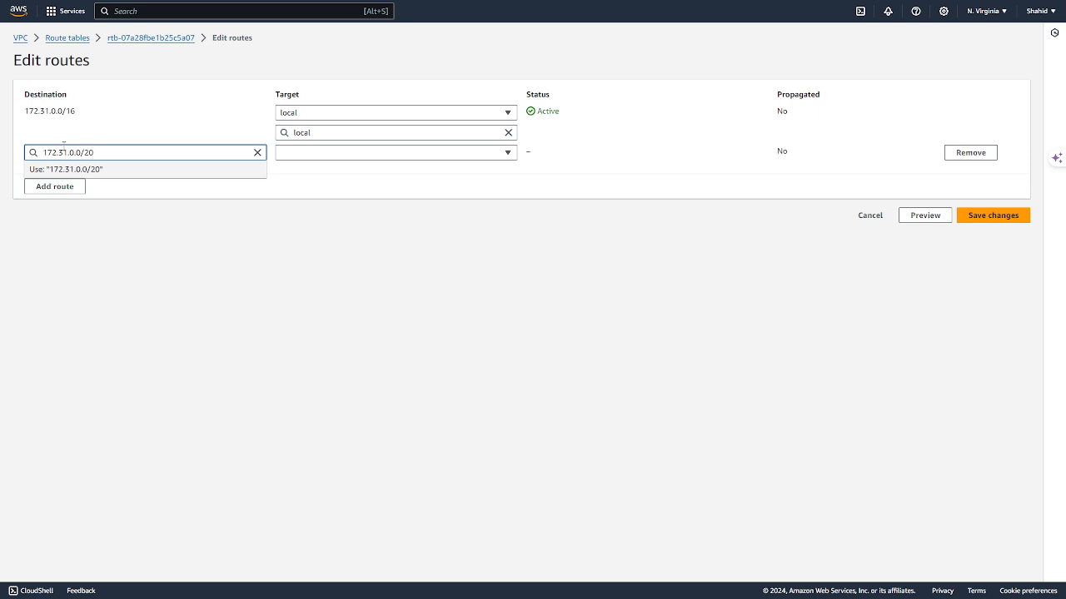
{"action": "key", "text": "BackSpace"}
{"action": "key", "text": "BackSpace"}
{"action": "key", "text": "BackSpace"}
{"action": "key", "text": "BackSpace"}
{"action": "key", "text": "BackSpace"}
{"action": "key", "text": "BackSpace"}
{"action": "key", "text": "BackSpace"}
{"action": "key", "text": "BackSpace"}
{"action": "key", "text": "BackSpace"}
{"action": "key", "text": "BackSpace"}
{"action": "key", "text": "BackSpace"}
{"action": "key", "text": "BackSpace"}
{"action": "key", "text": "BackSpace"}
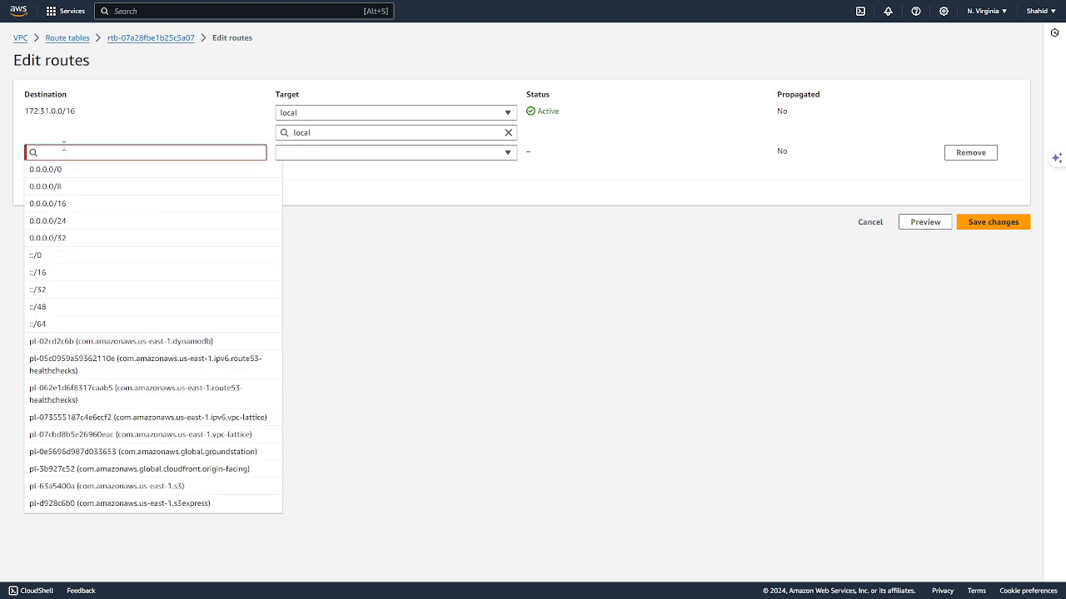
{"action": "key", "text": "Escape"}
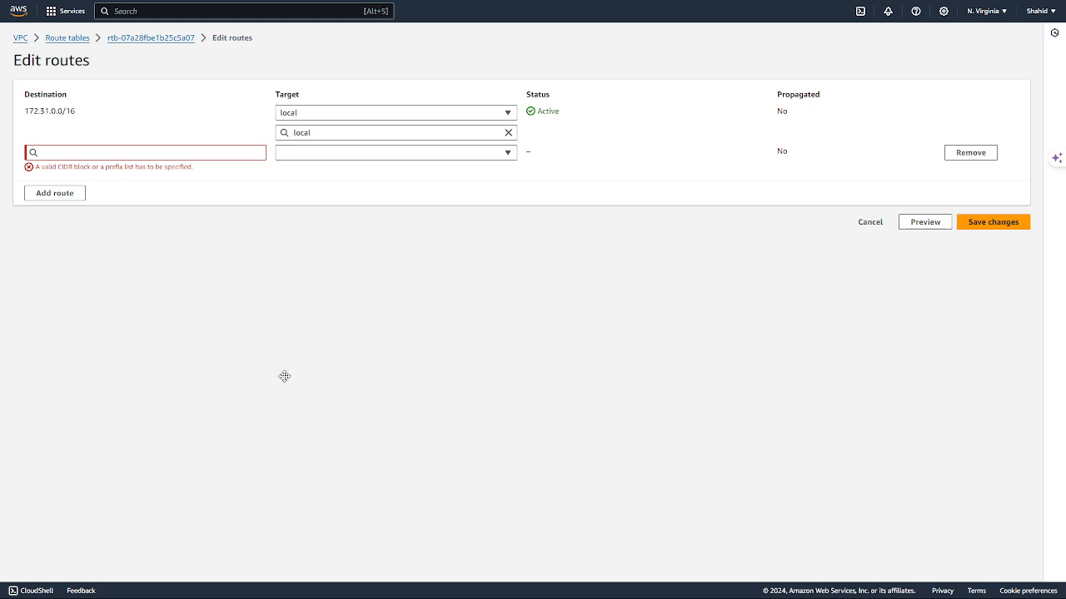
Step: Set the destination of the new route to 10.0.16.0/20
{"action": "key", "text": "Down"}
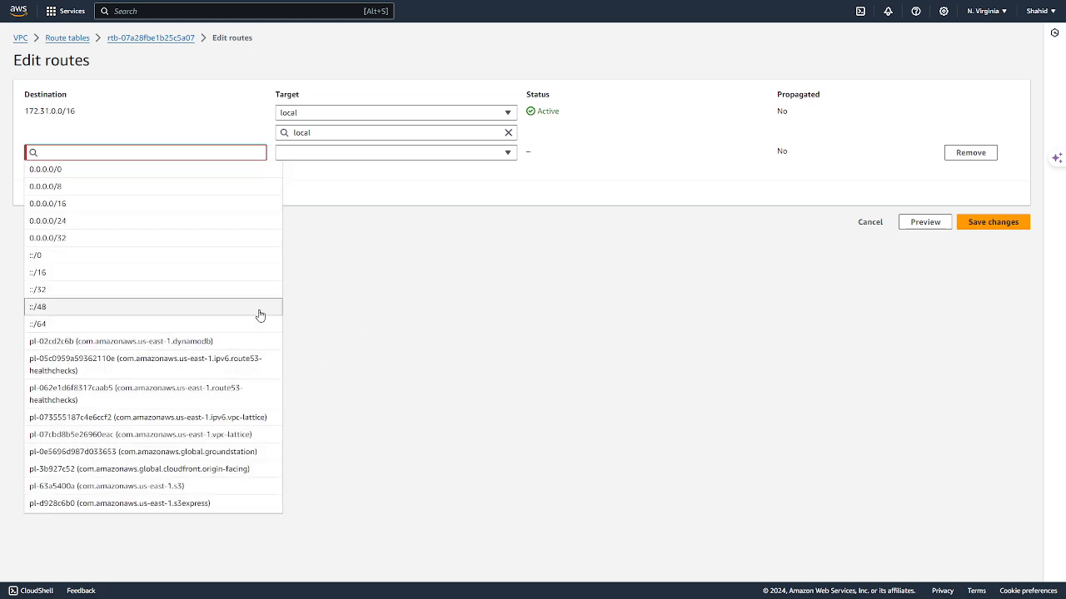
{"action": "type", "text": "10.0."}
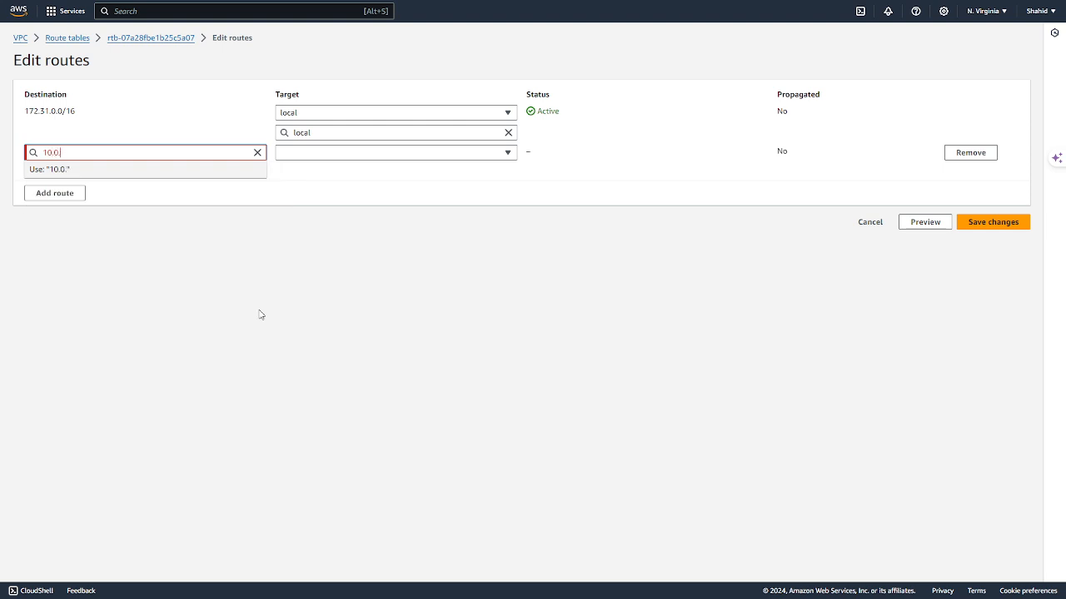
{"action": "type", "text": "16."}
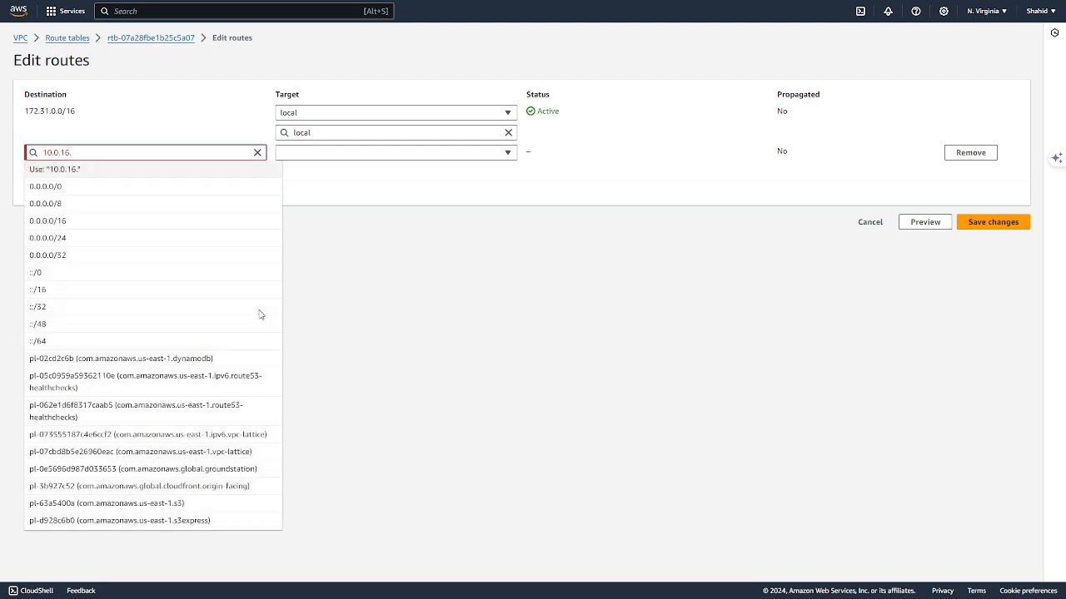
{"action": "type", "text": "0/"}
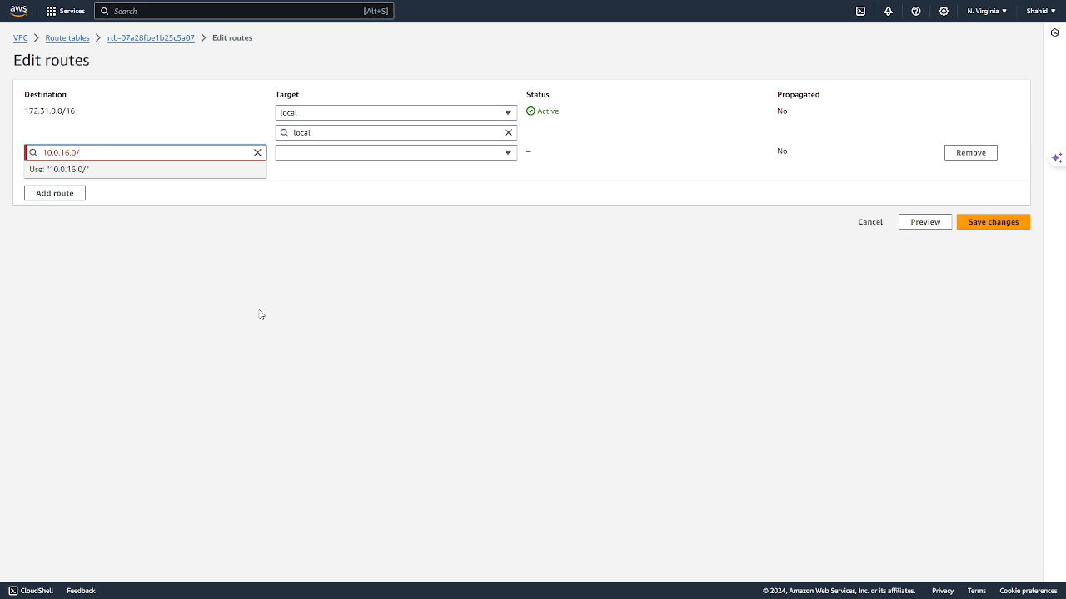
{"action": "type", "text": "20"}
{"action": "left_click", "coordinate": [62, 168]}
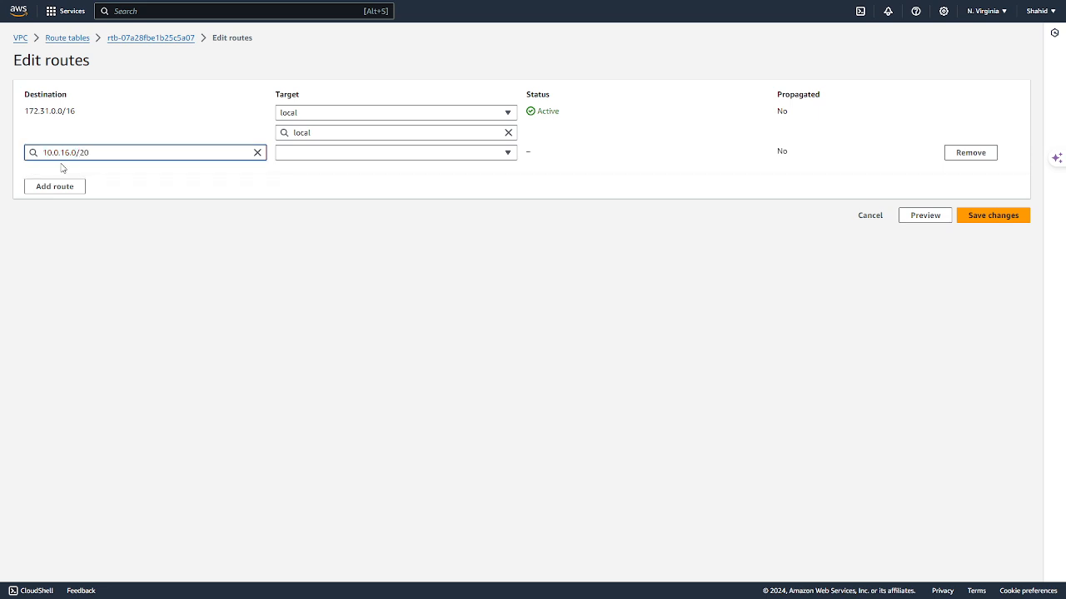
Step: Set the new route's target to the A <> B peering connection and save the route changes
{"action": "left_click", "coordinate": [393, 153]}
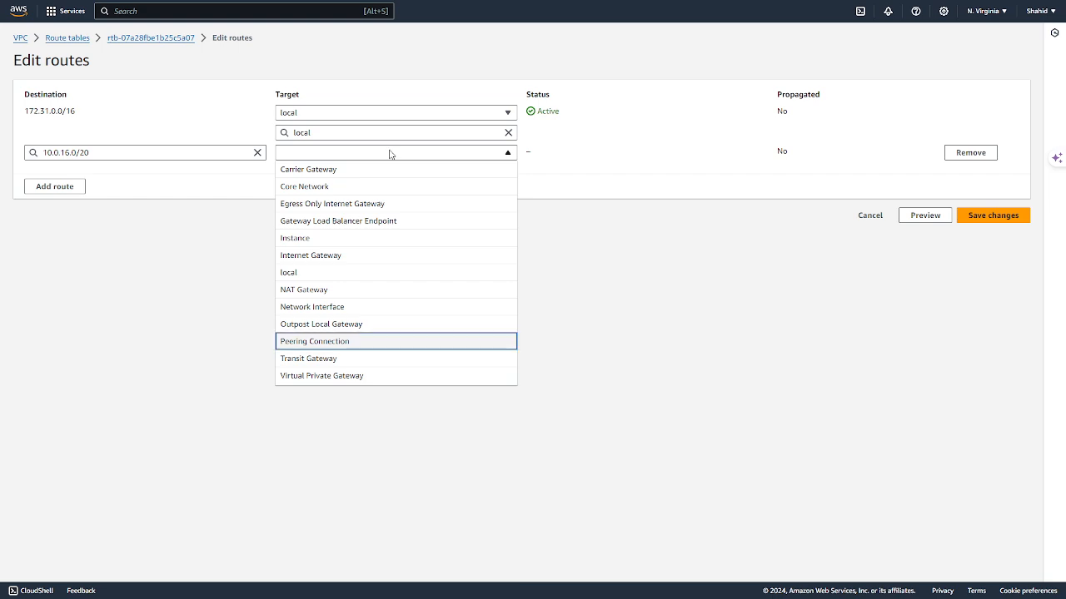
{"action": "left_click", "coordinate": [301, 346]}
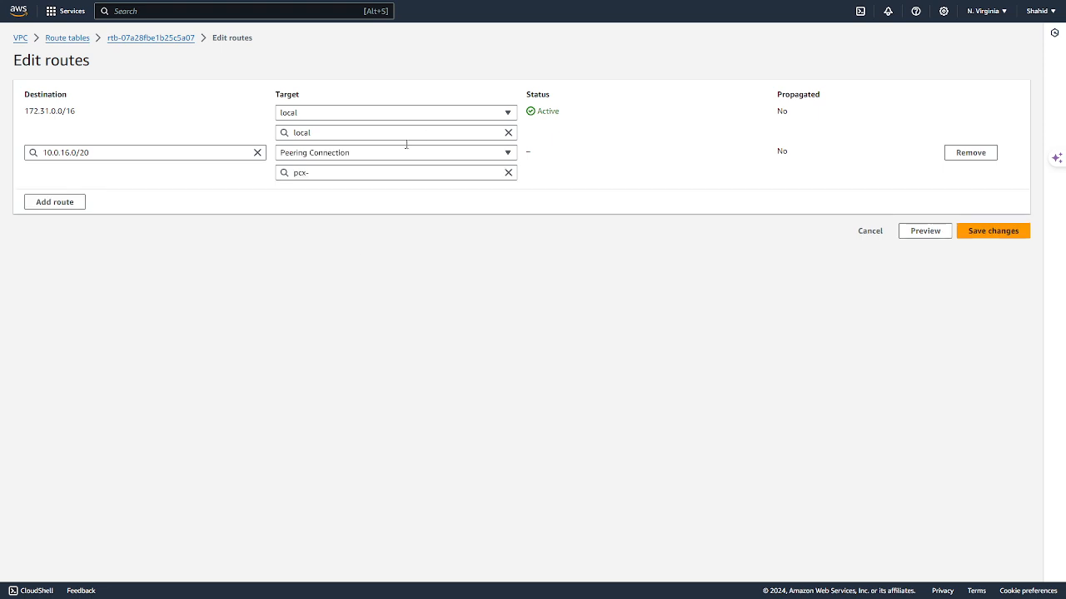
{"action": "left_click", "coordinate": [381, 173]}
{"action": "left_click", "coordinate": [382, 207]}
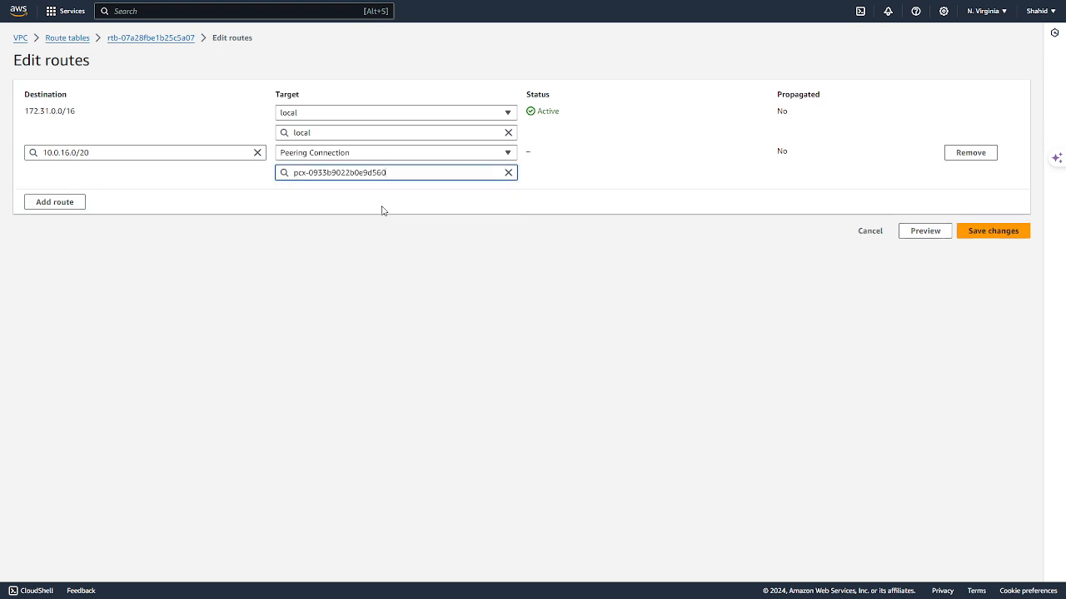
{"action": "left_click", "coordinate": [978, 232]}
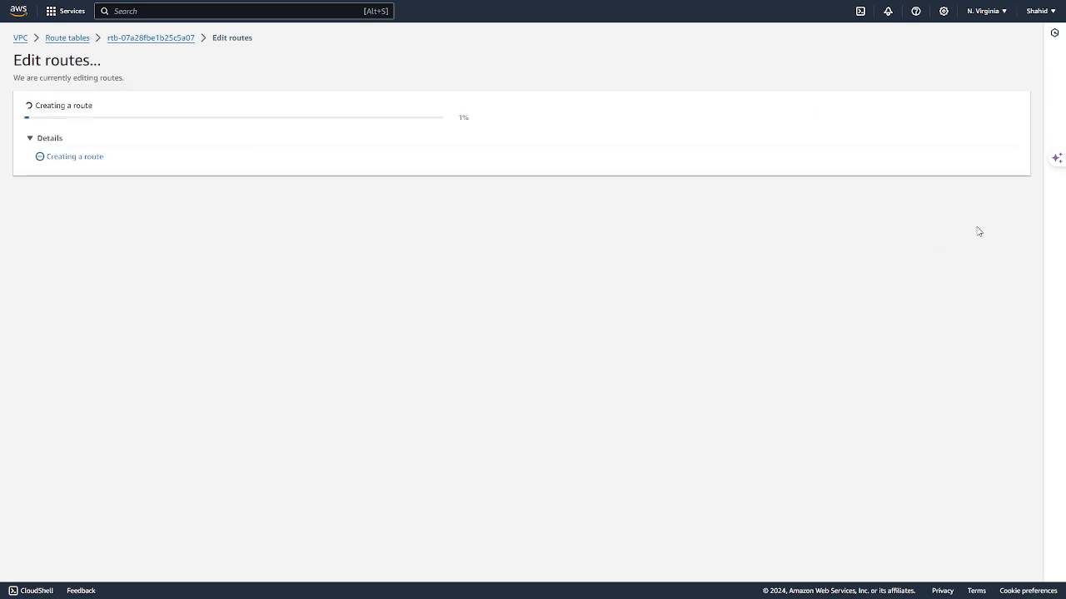